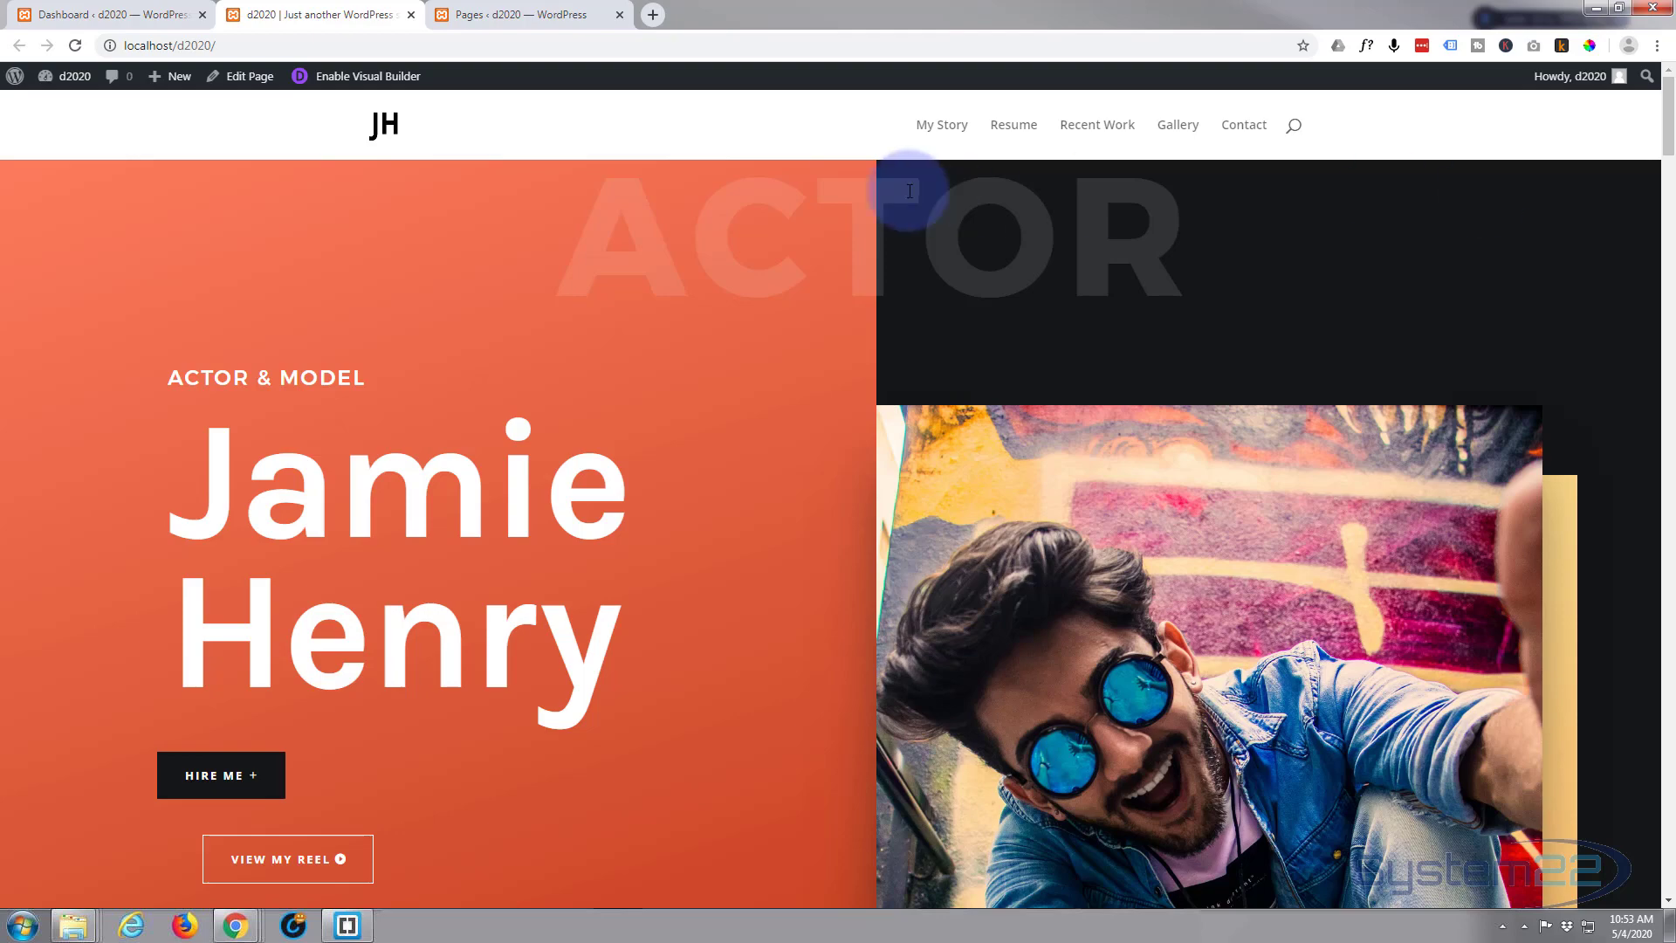
Browse the home page's Resume, Recent Work, Gallery and Contact sections
{"action": "left_click", "coordinate": [1015, 130]}
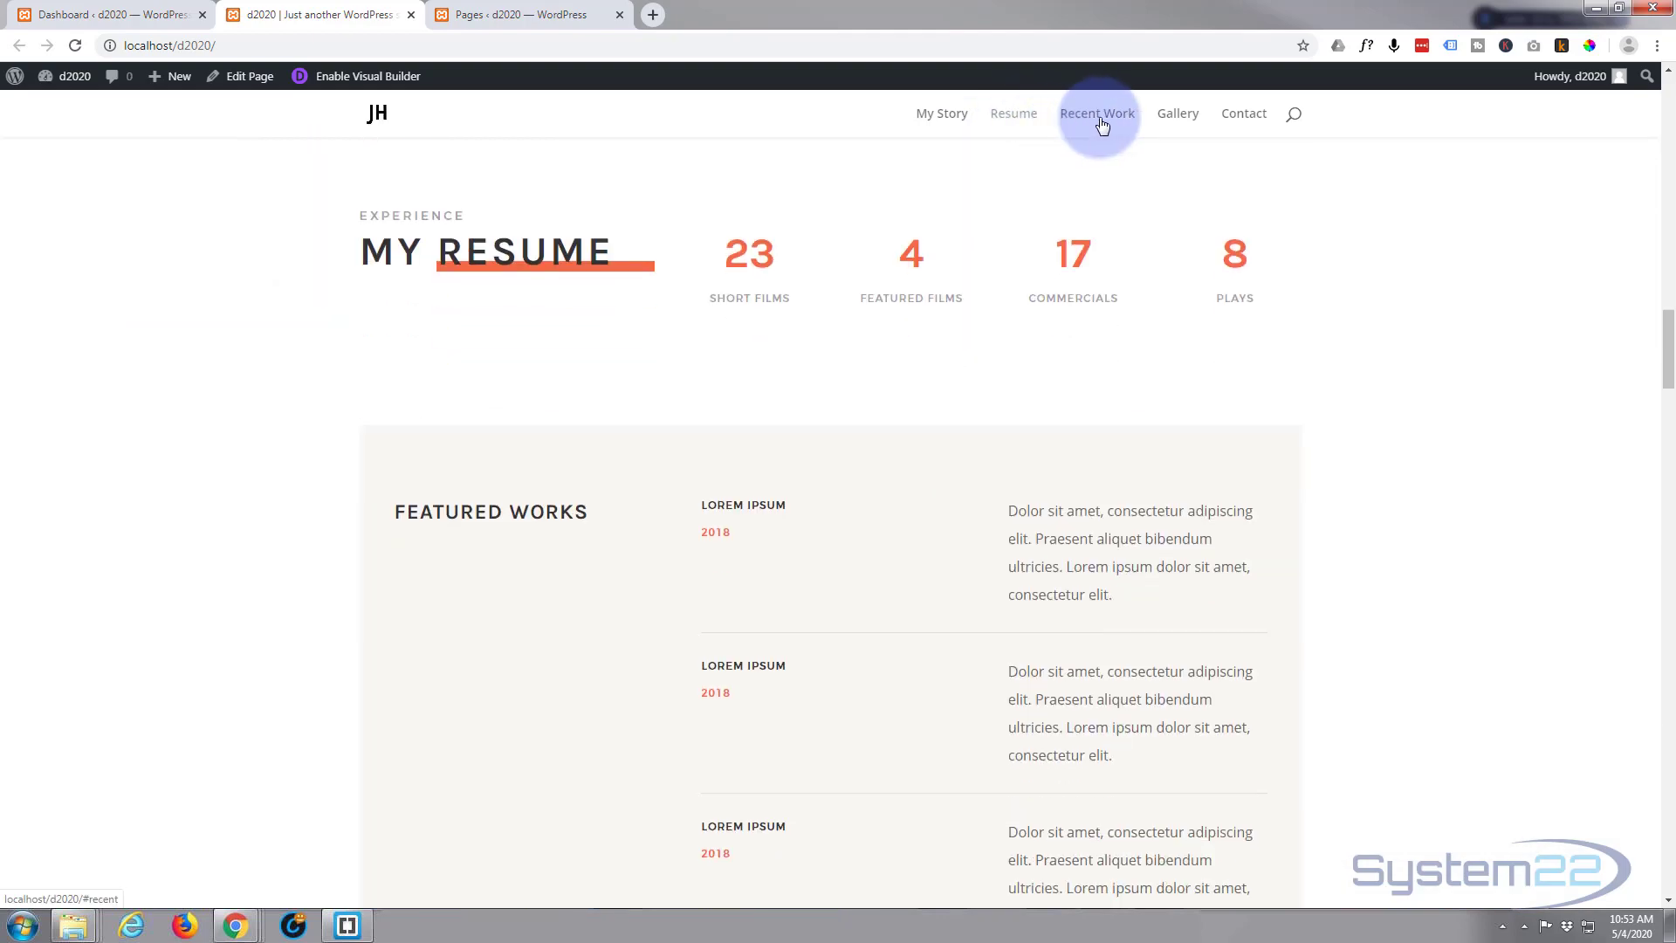
{"action": "left_click", "coordinate": [1102, 122]}
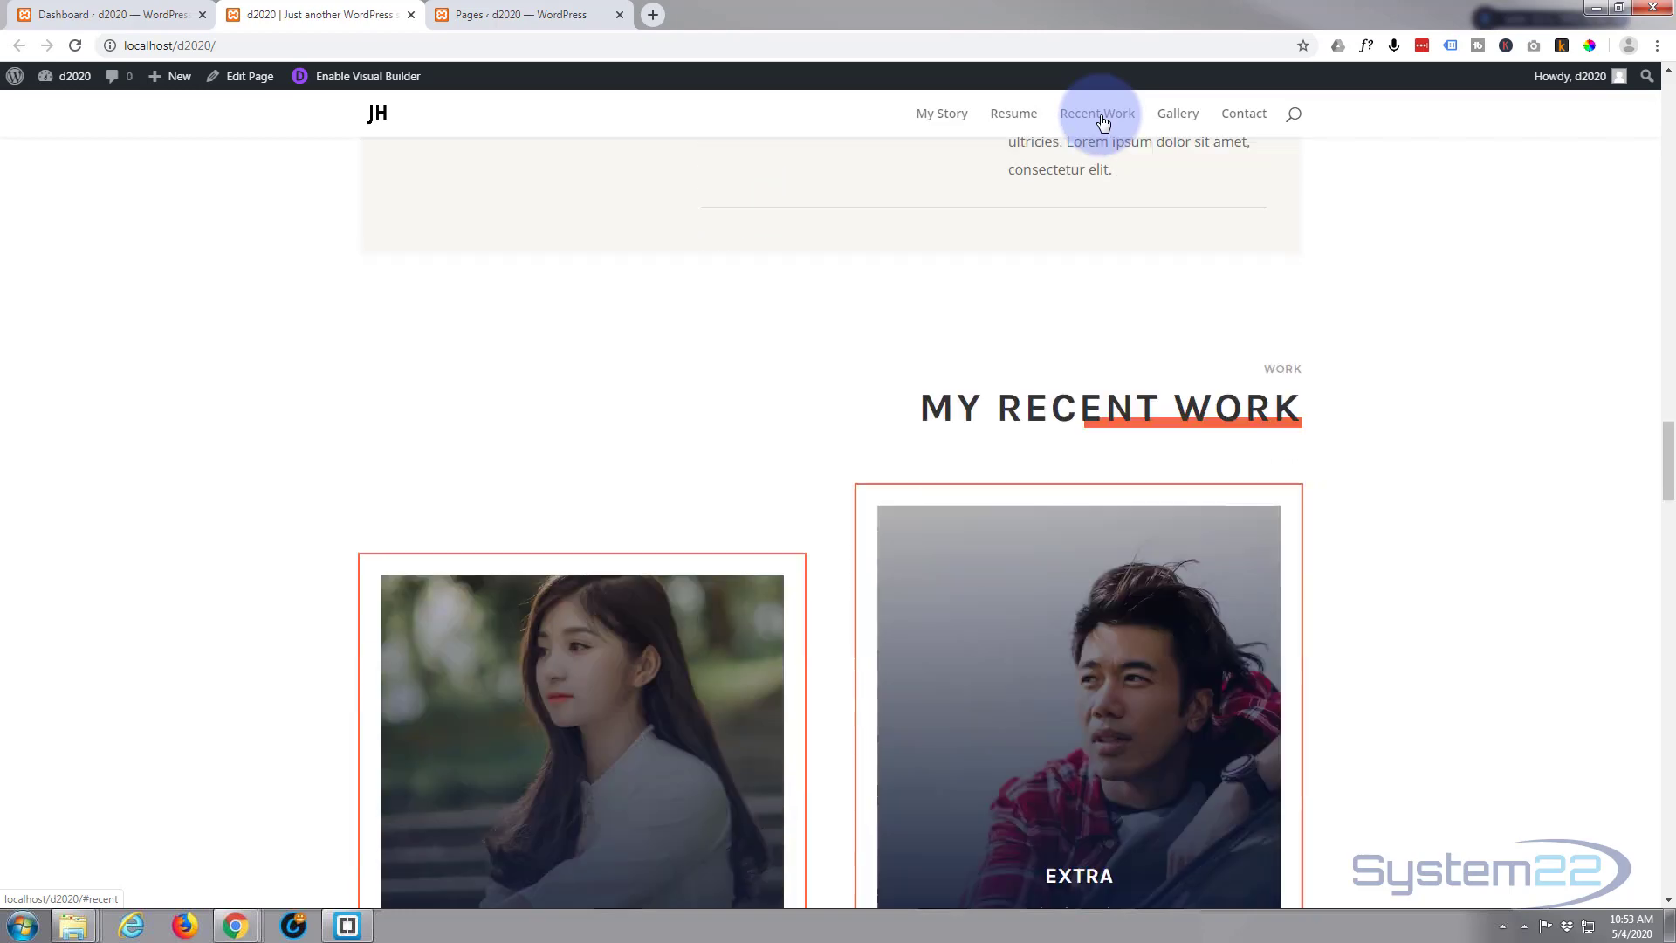
{"action": "left_click", "coordinate": [1177, 122]}
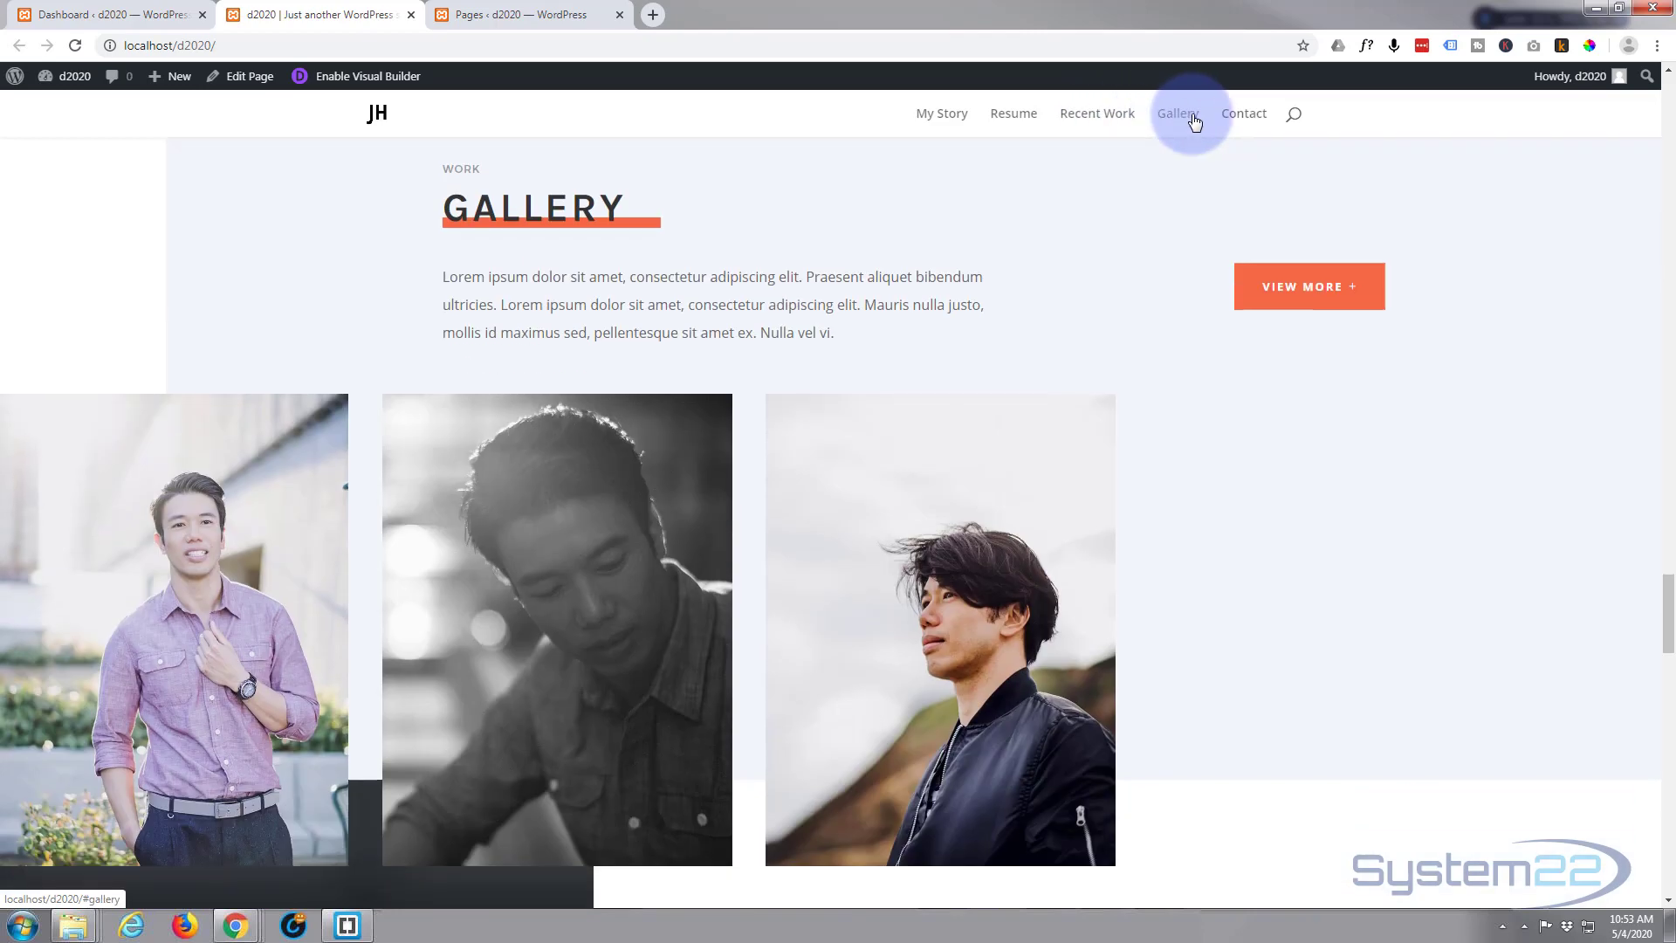
{"action": "left_click", "coordinate": [1252, 121]}
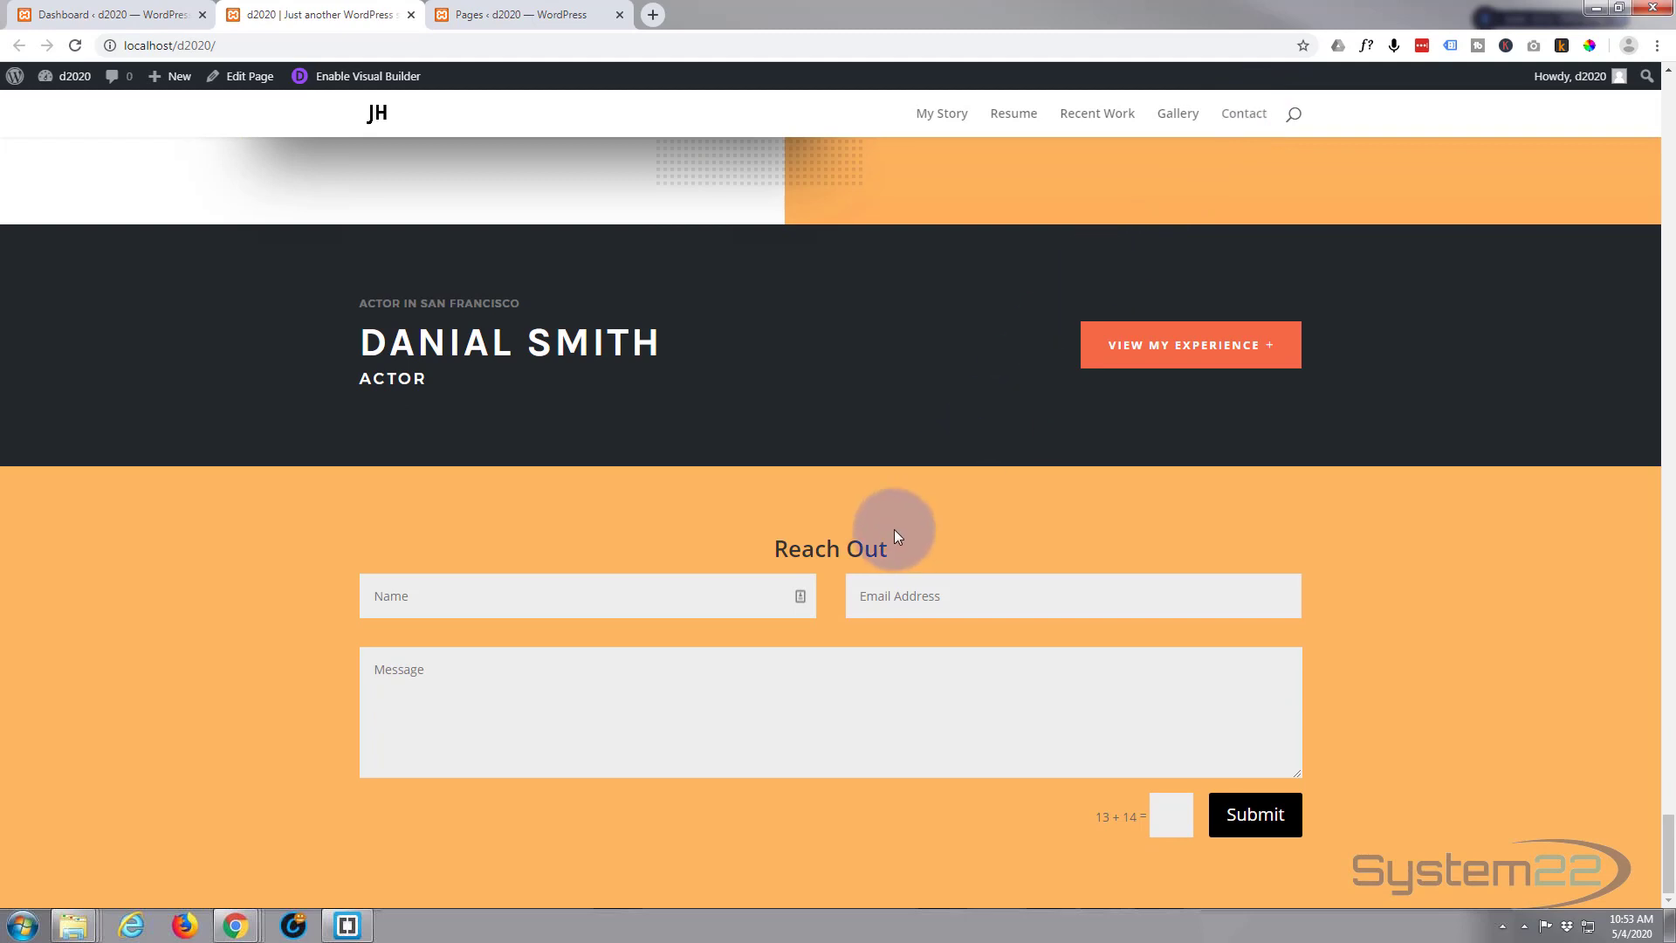
{"action": "left_click", "coordinate": [394, 582]}
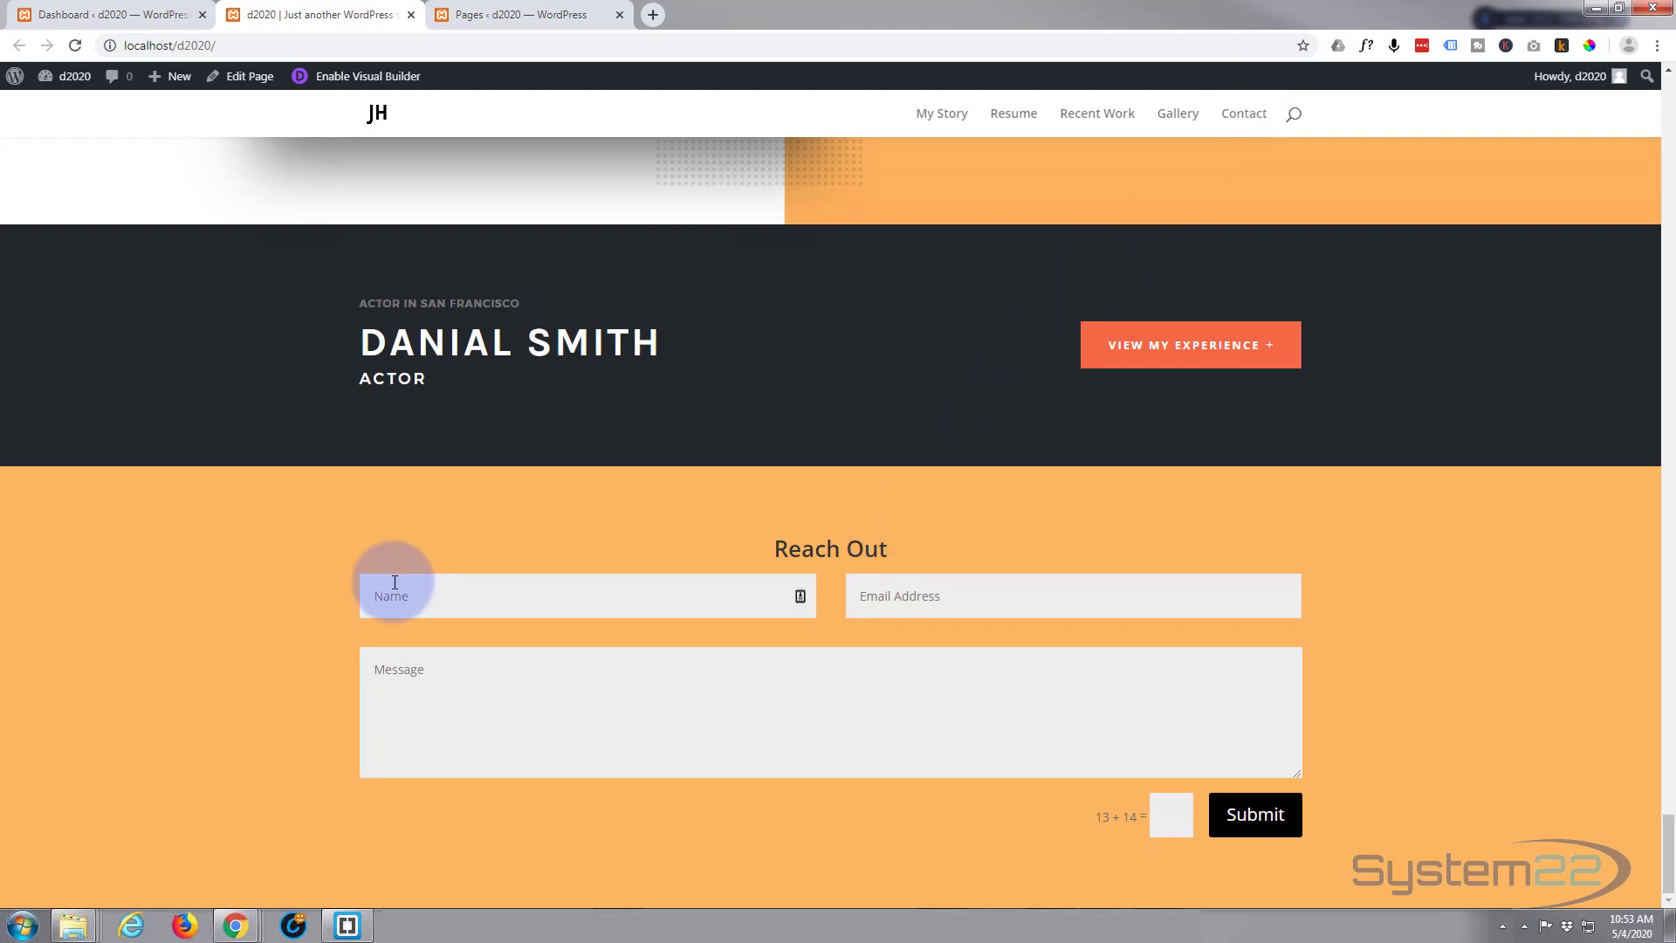
{"action": "scroll", "coordinate": [397, 584], "scroll_direction": "up", "scroll_amount": 2}
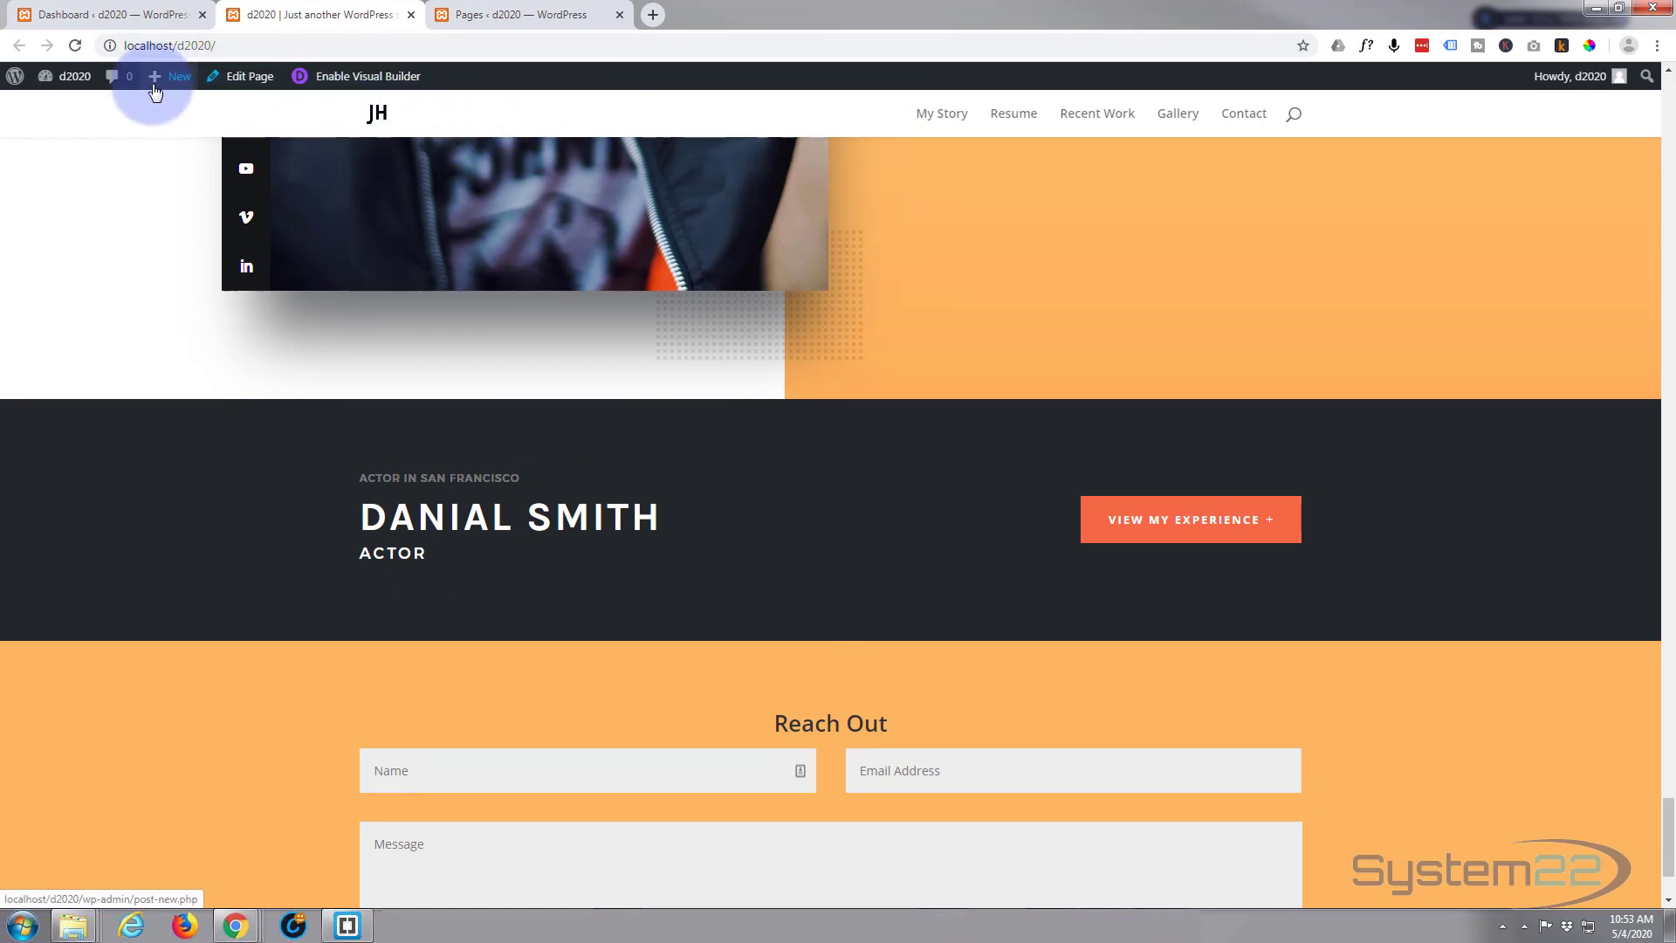
Create a new page titled 'About me'
{"action": "mouse_move", "coordinate": [157, 84]}
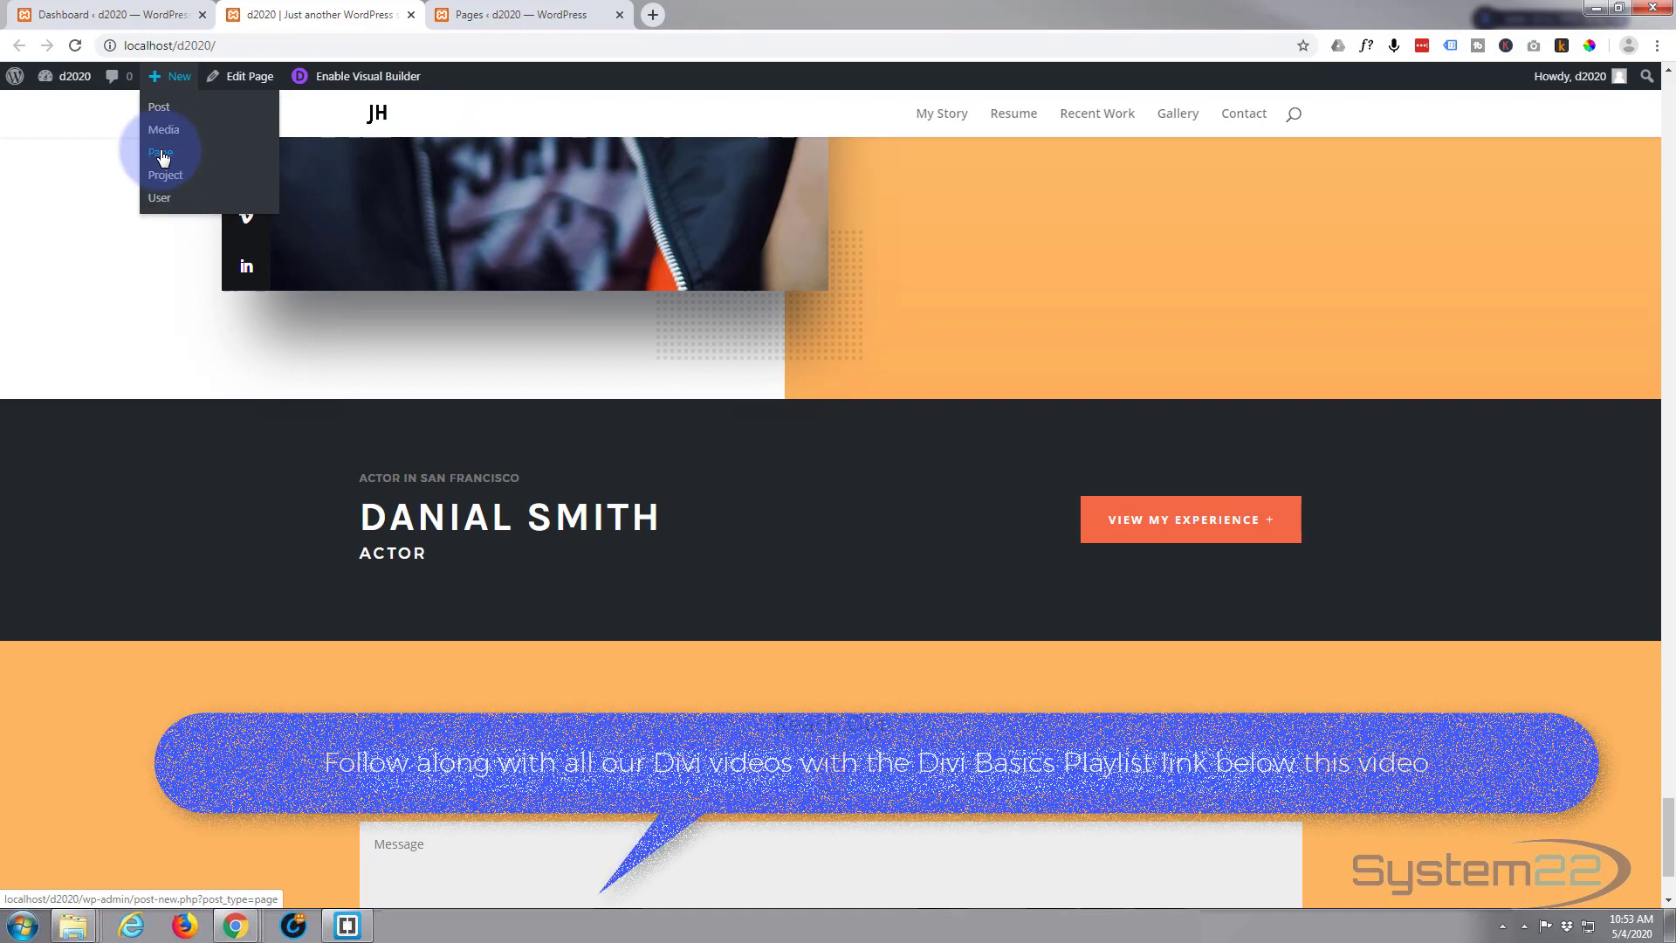
{"action": "left_click", "coordinate": [162, 153]}
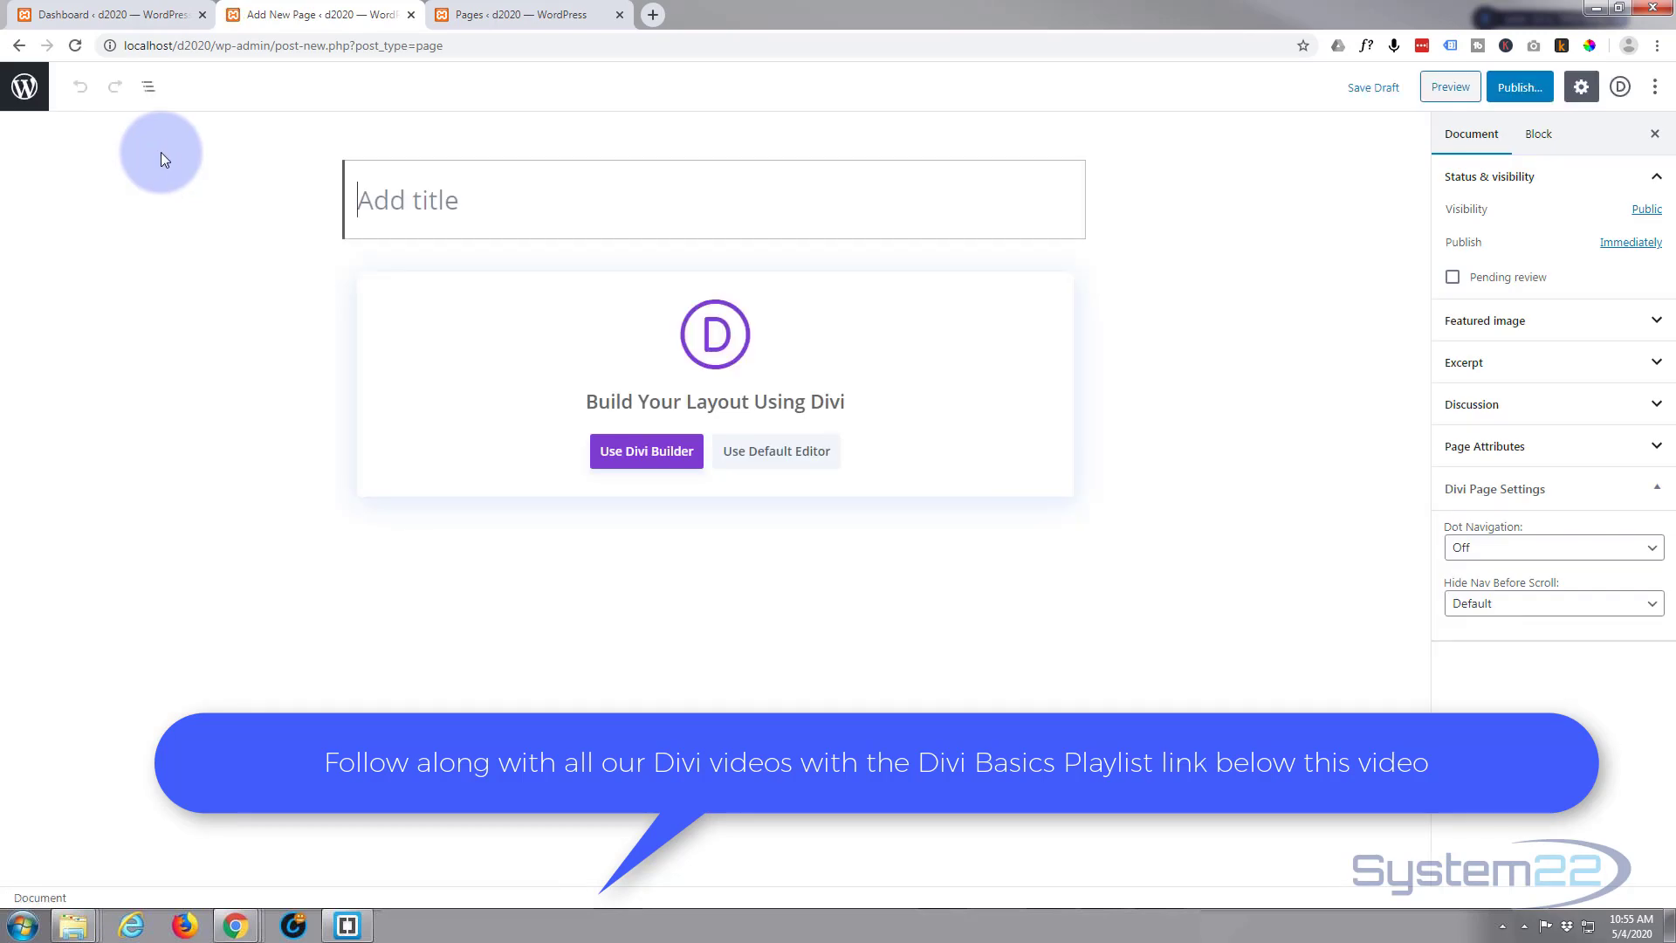
{"action": "type", "text": "About "}
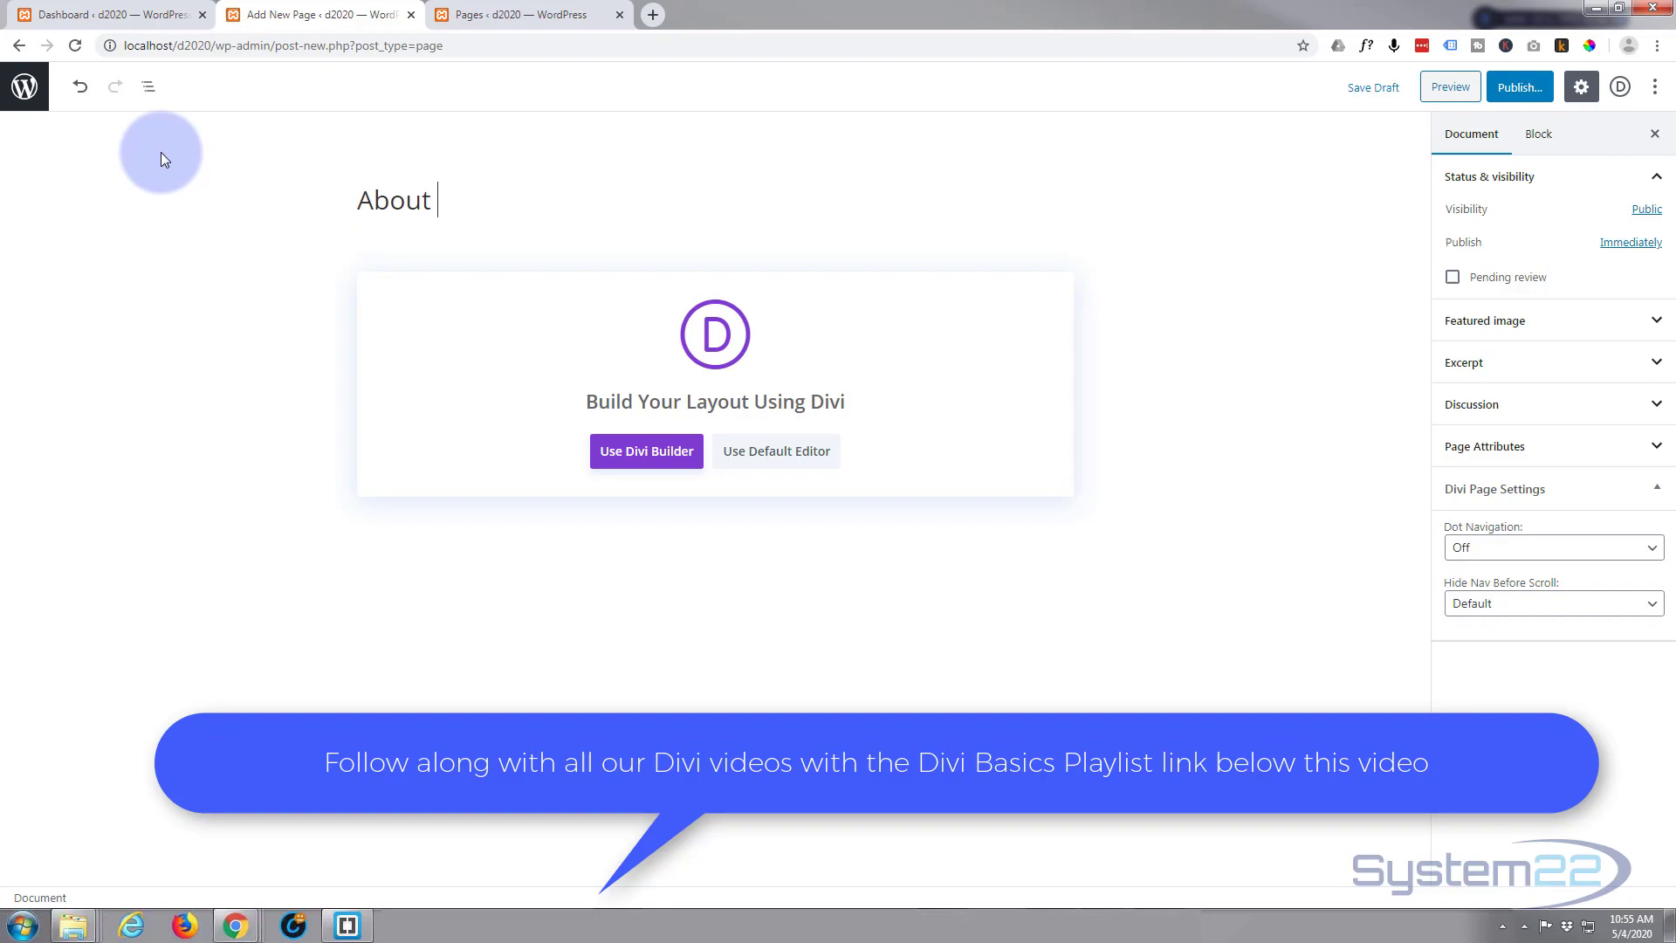
{"action": "type", "text": "me"}
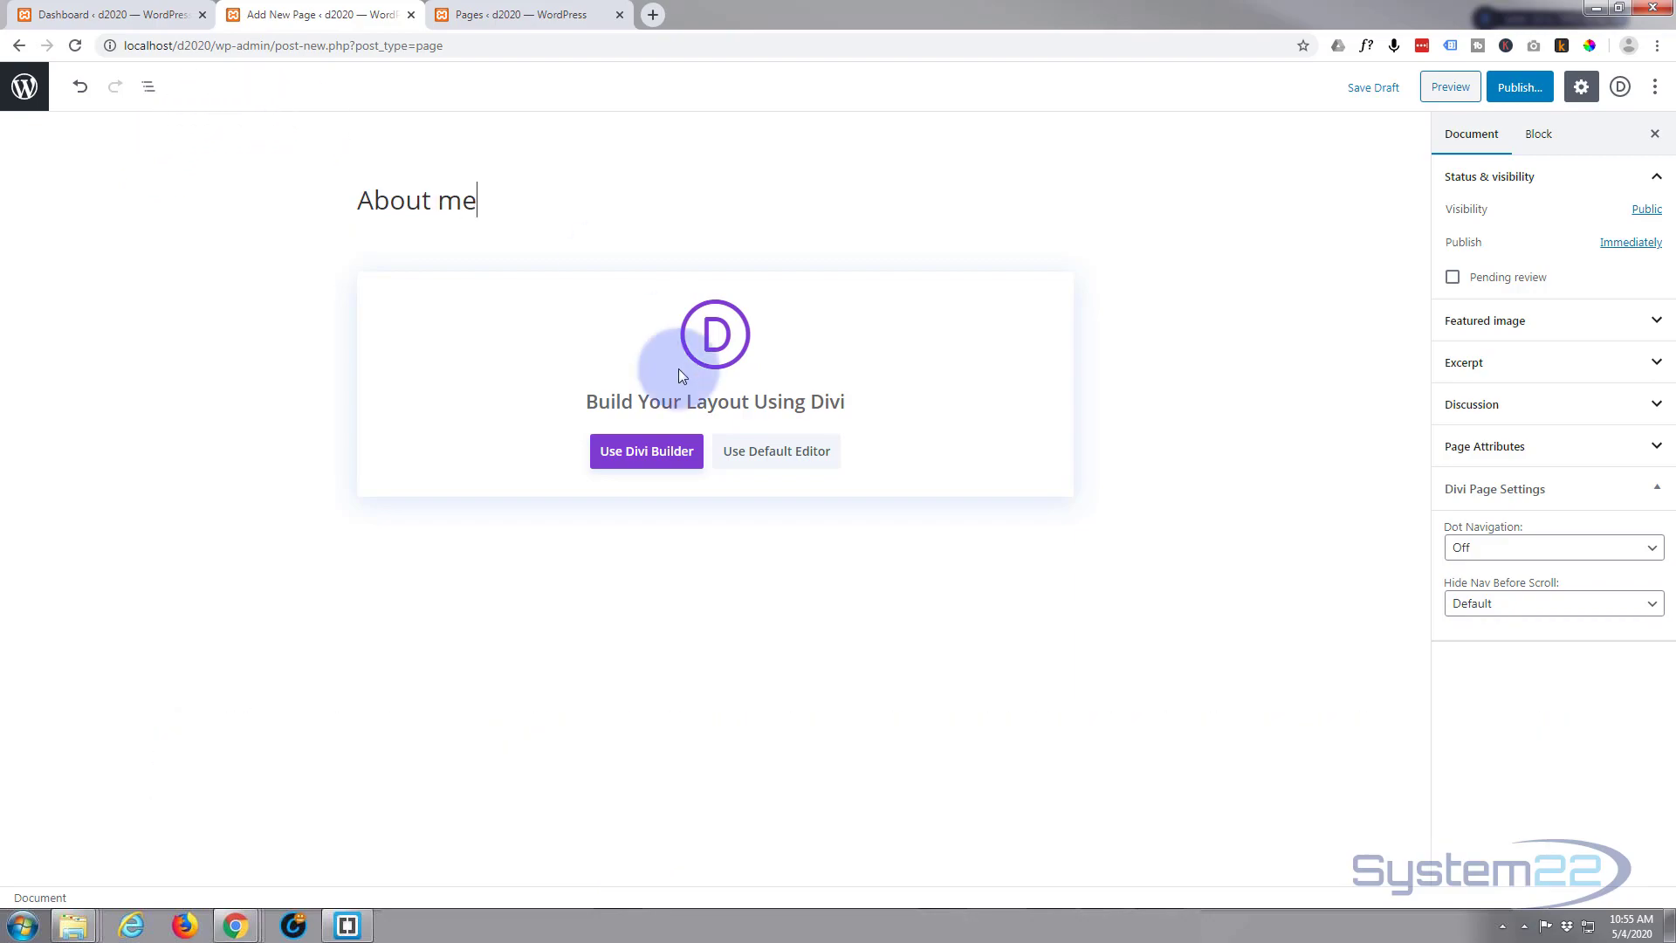
In the Divi builder, search layouts for 'resume' and apply the Actor CV About Page layout
{"action": "left_click", "coordinate": [625, 453]}
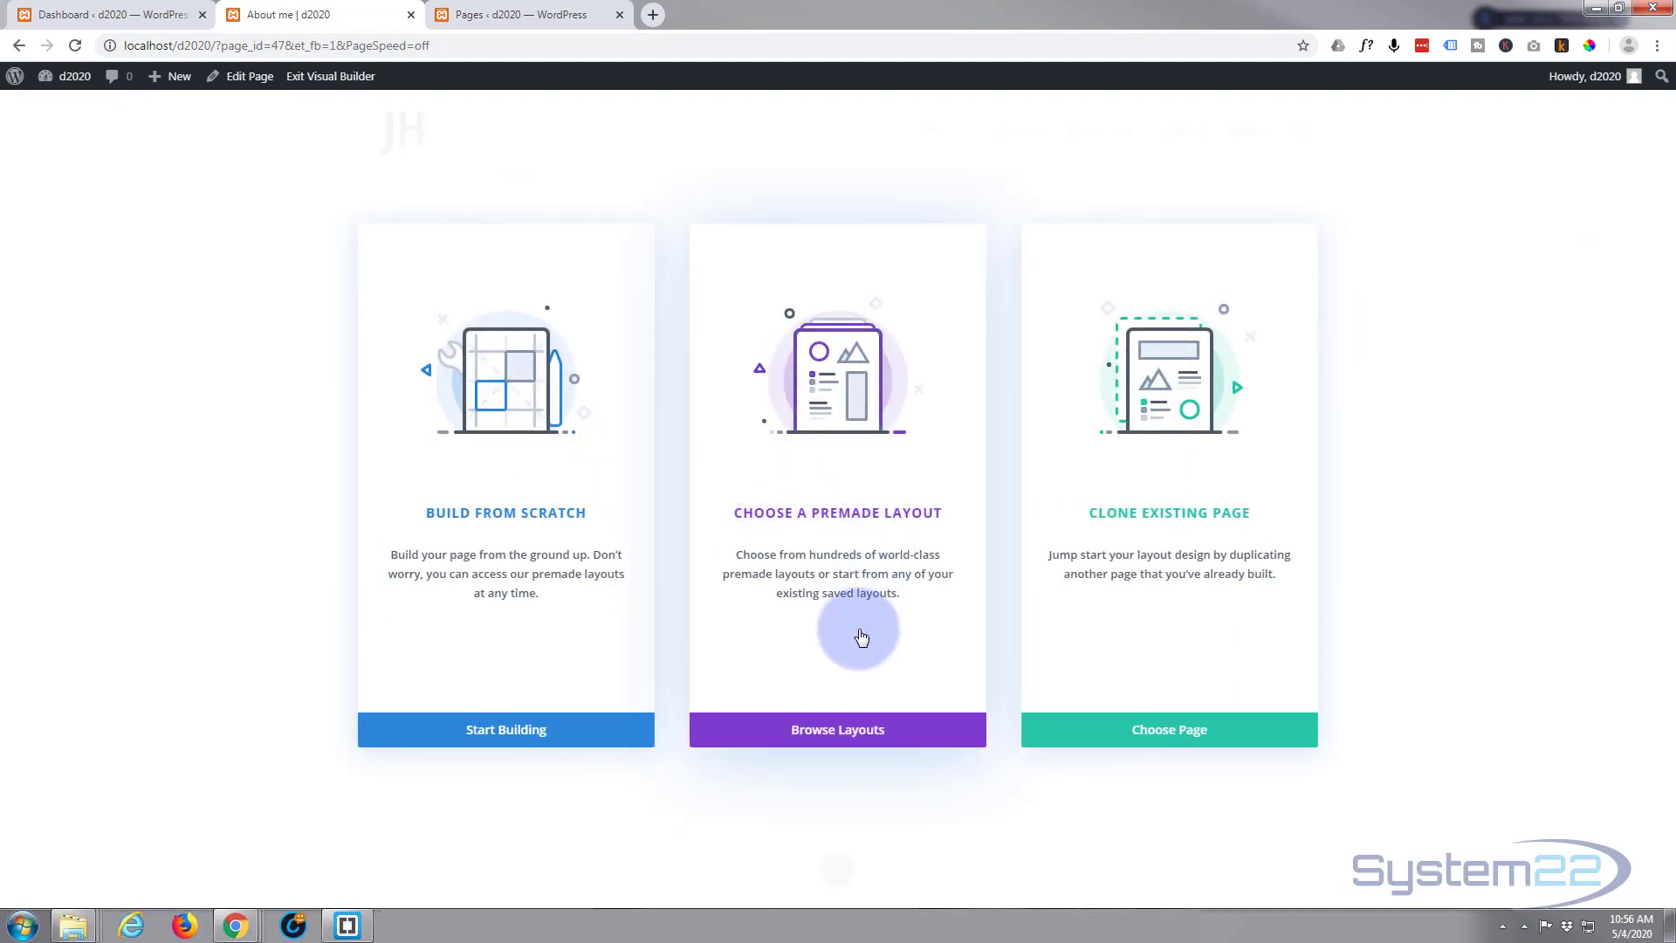
{"action": "left_click", "coordinate": [830, 733]}
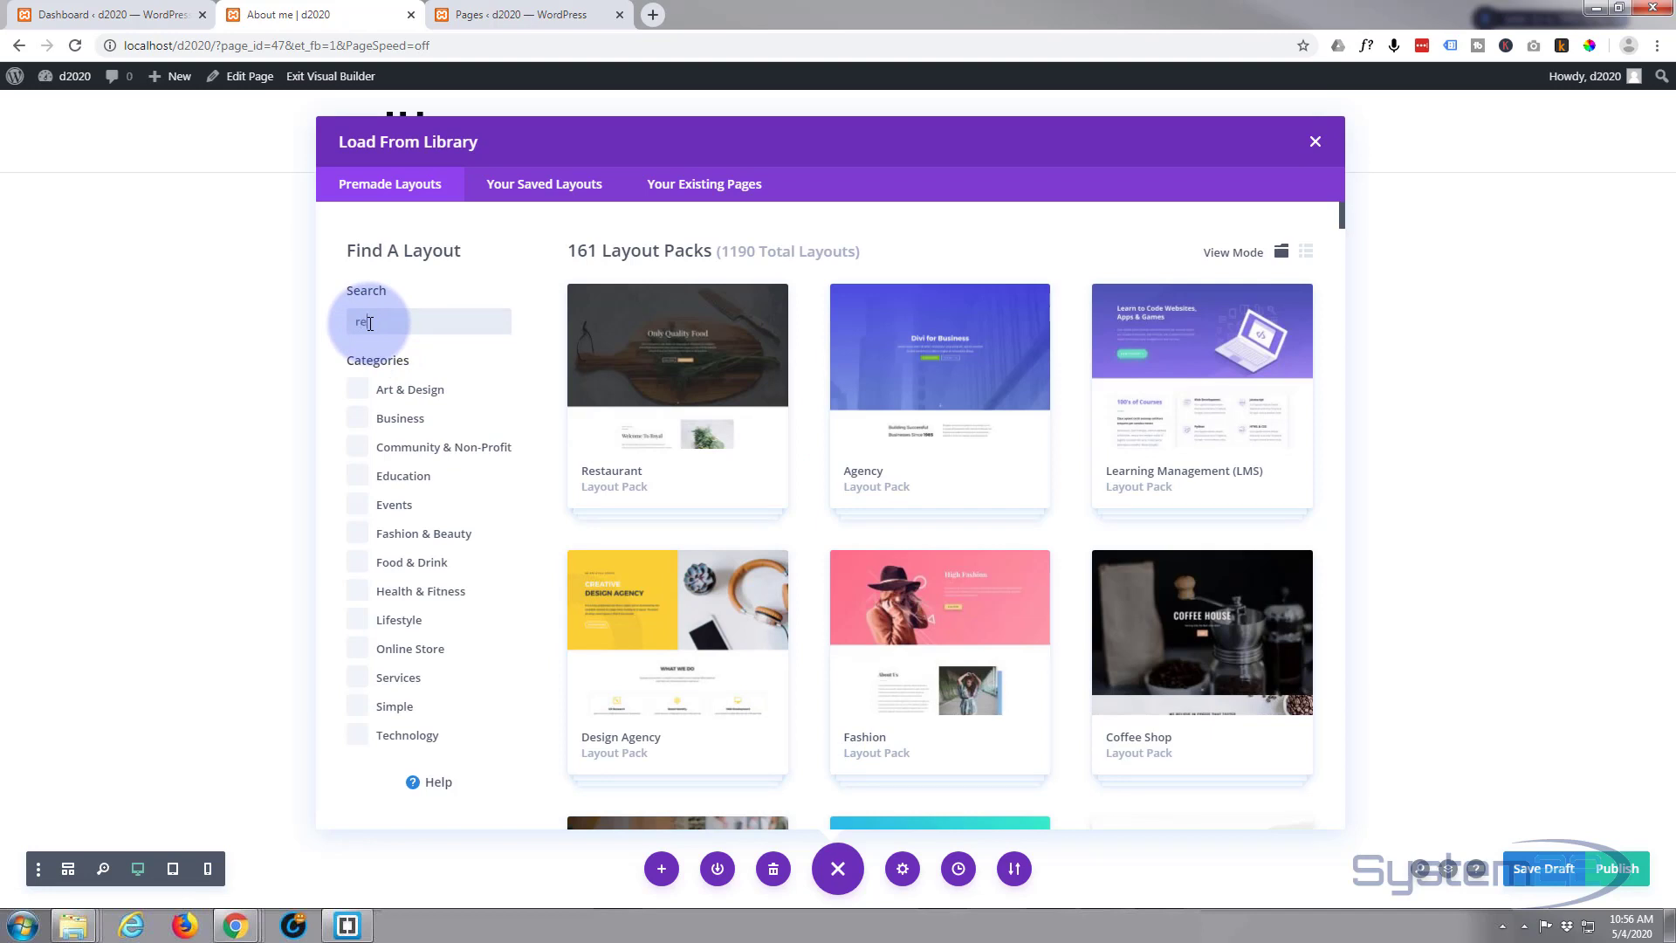
{"action": "type", "text": "sume"}
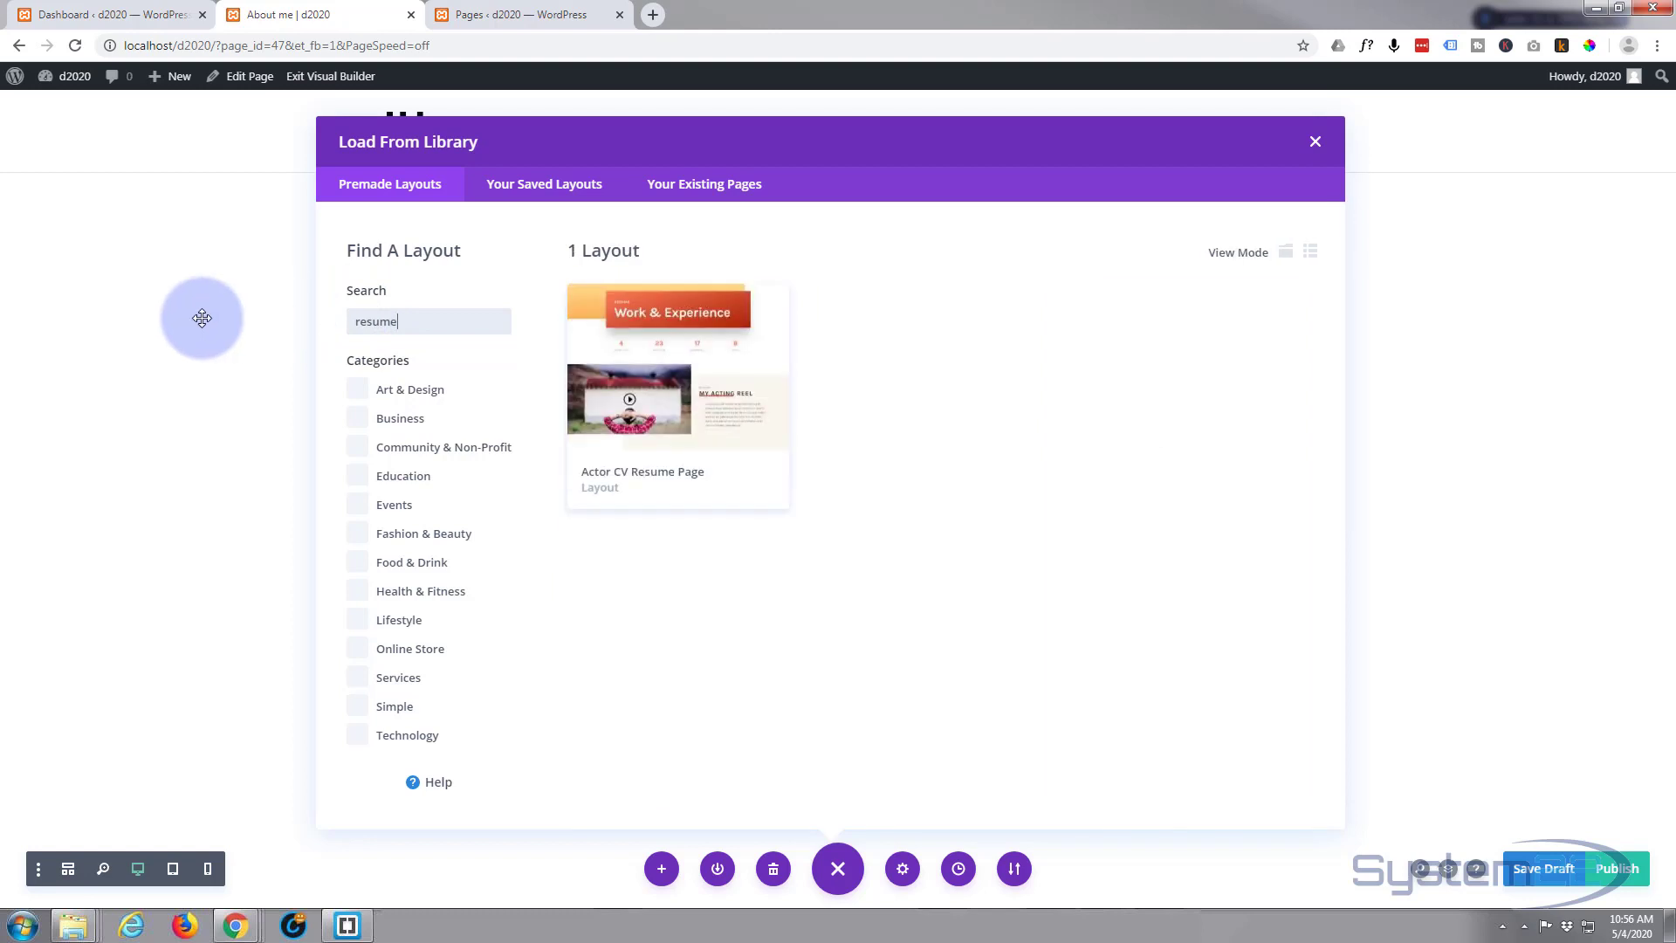
{"action": "left_click", "coordinate": [685, 392]}
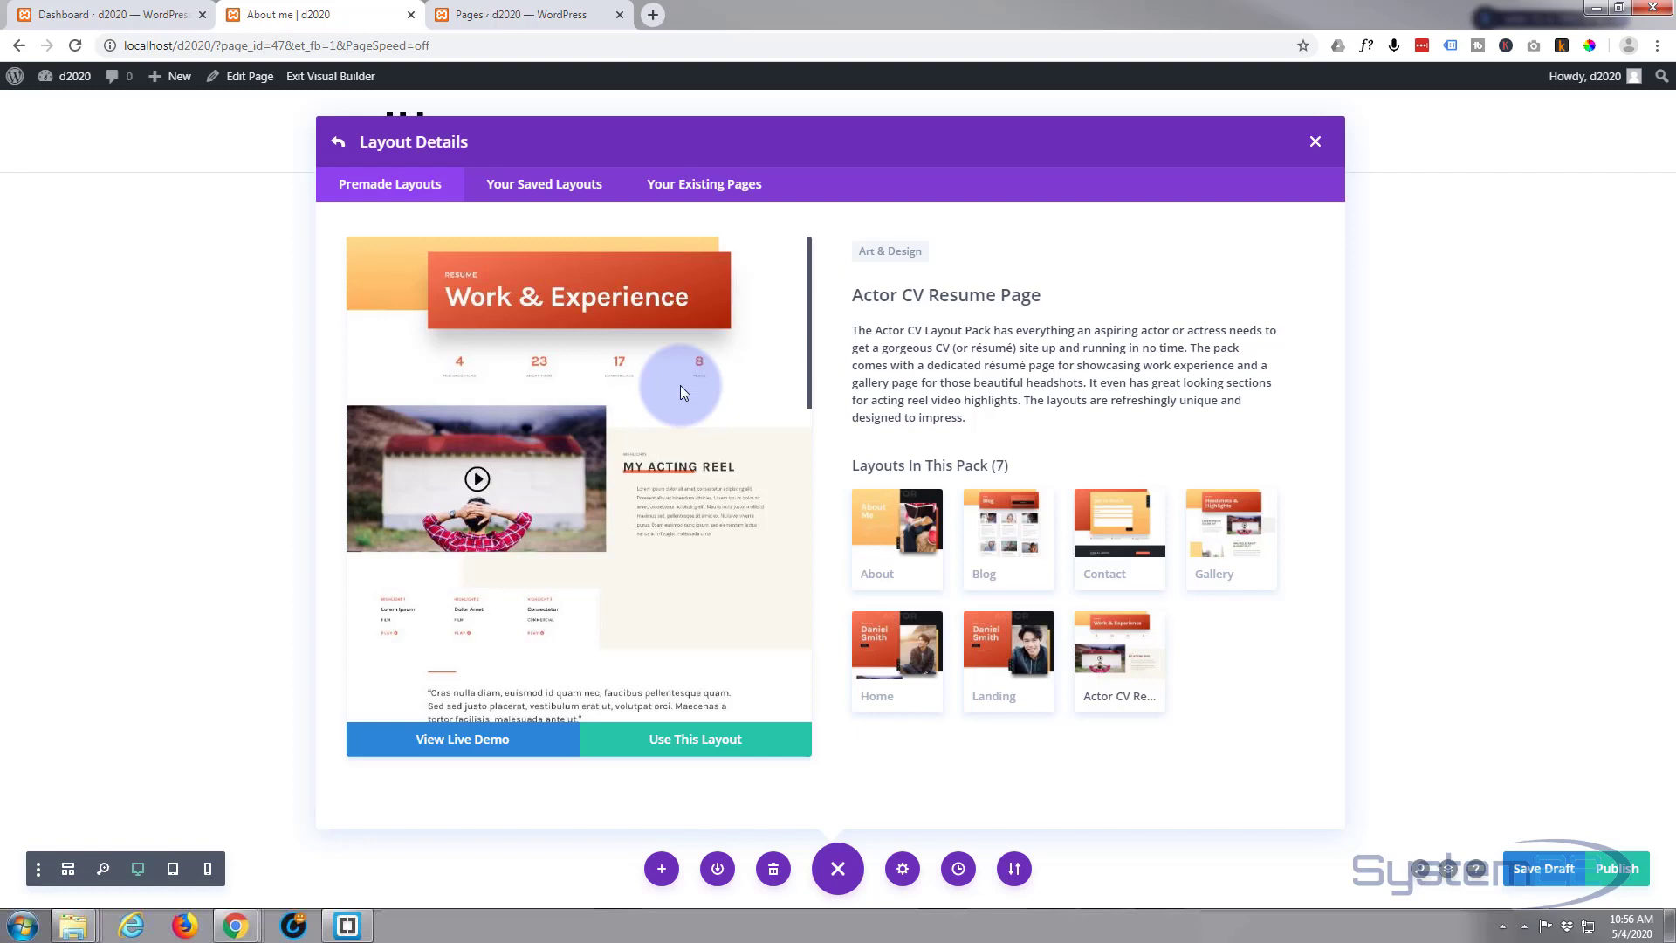
{"action": "left_click", "coordinate": [904, 539]}
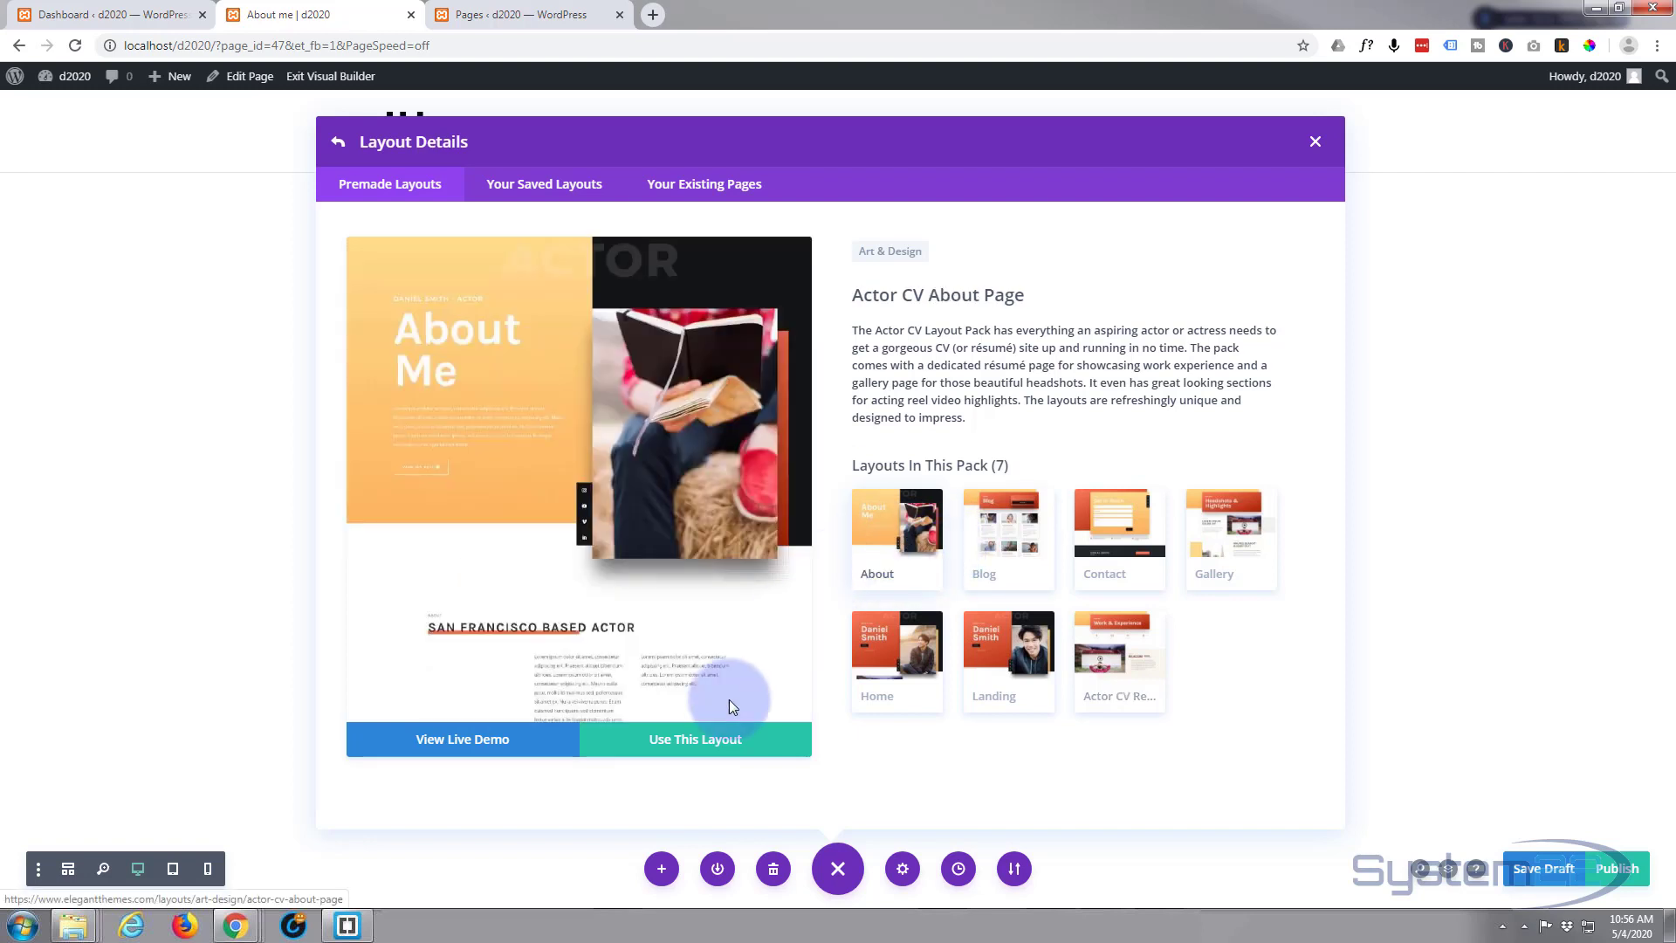
{"action": "left_click", "coordinate": [690, 743]}
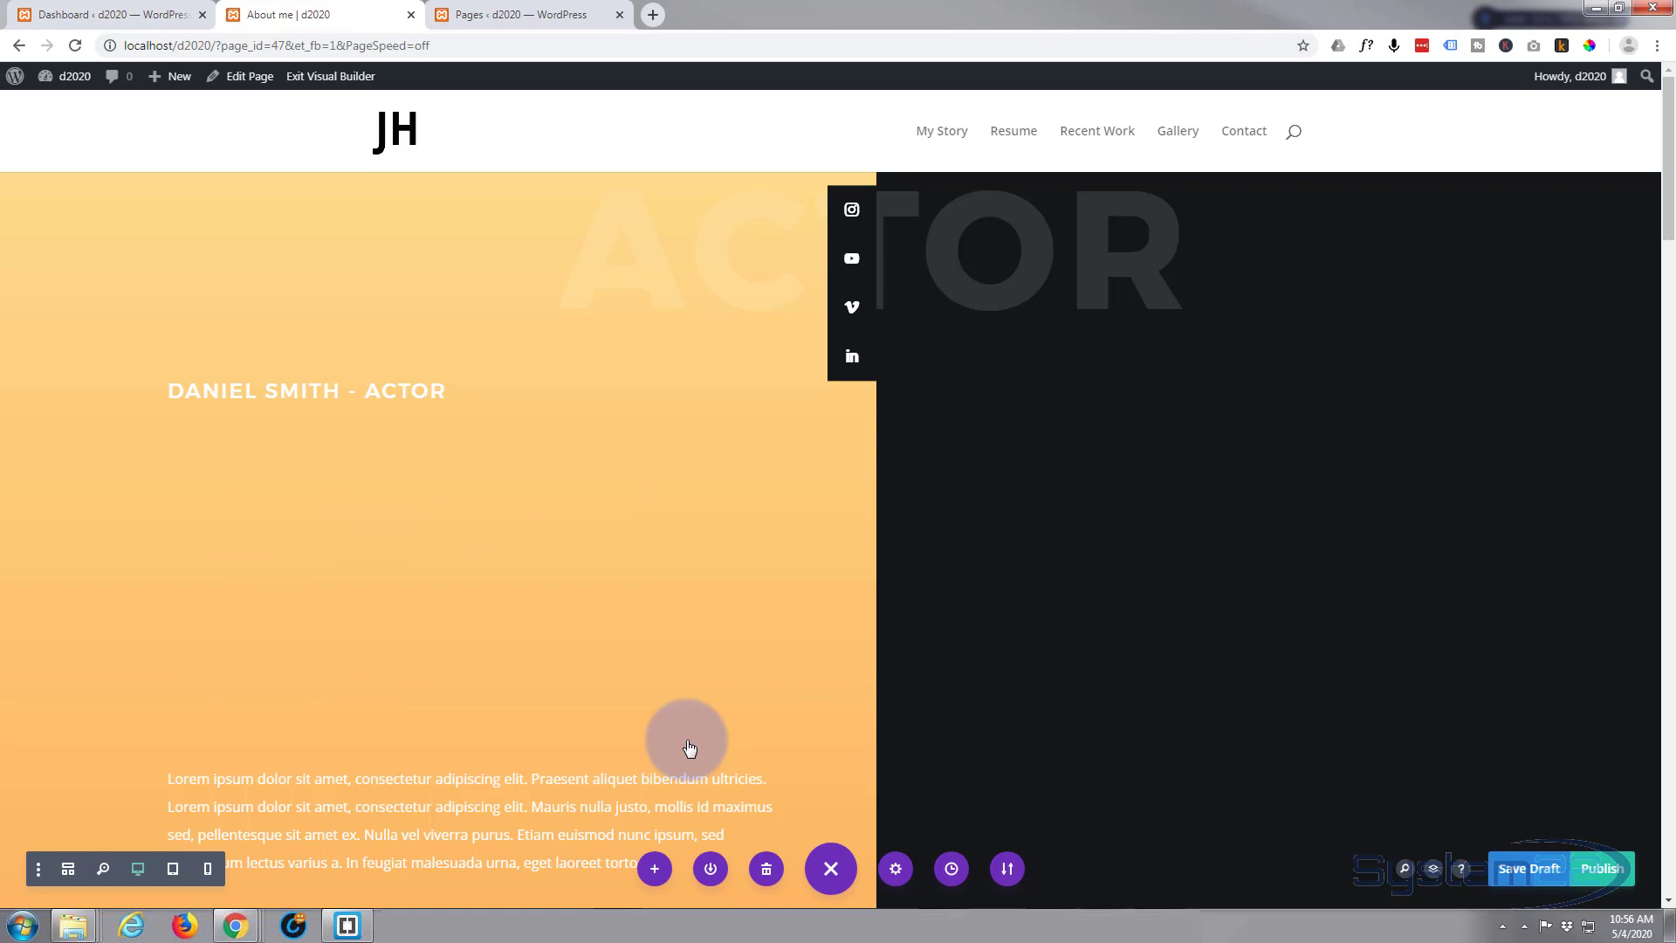
Rewrite the hero heading from 'About Me' to 'About Jamie'
{"action": "scroll", "coordinate": [737, 695], "scroll_direction": "down", "scroll_amount": 4}
{"action": "scroll", "coordinate": [736, 699], "scroll_direction": "down", "scroll_amount": 8}
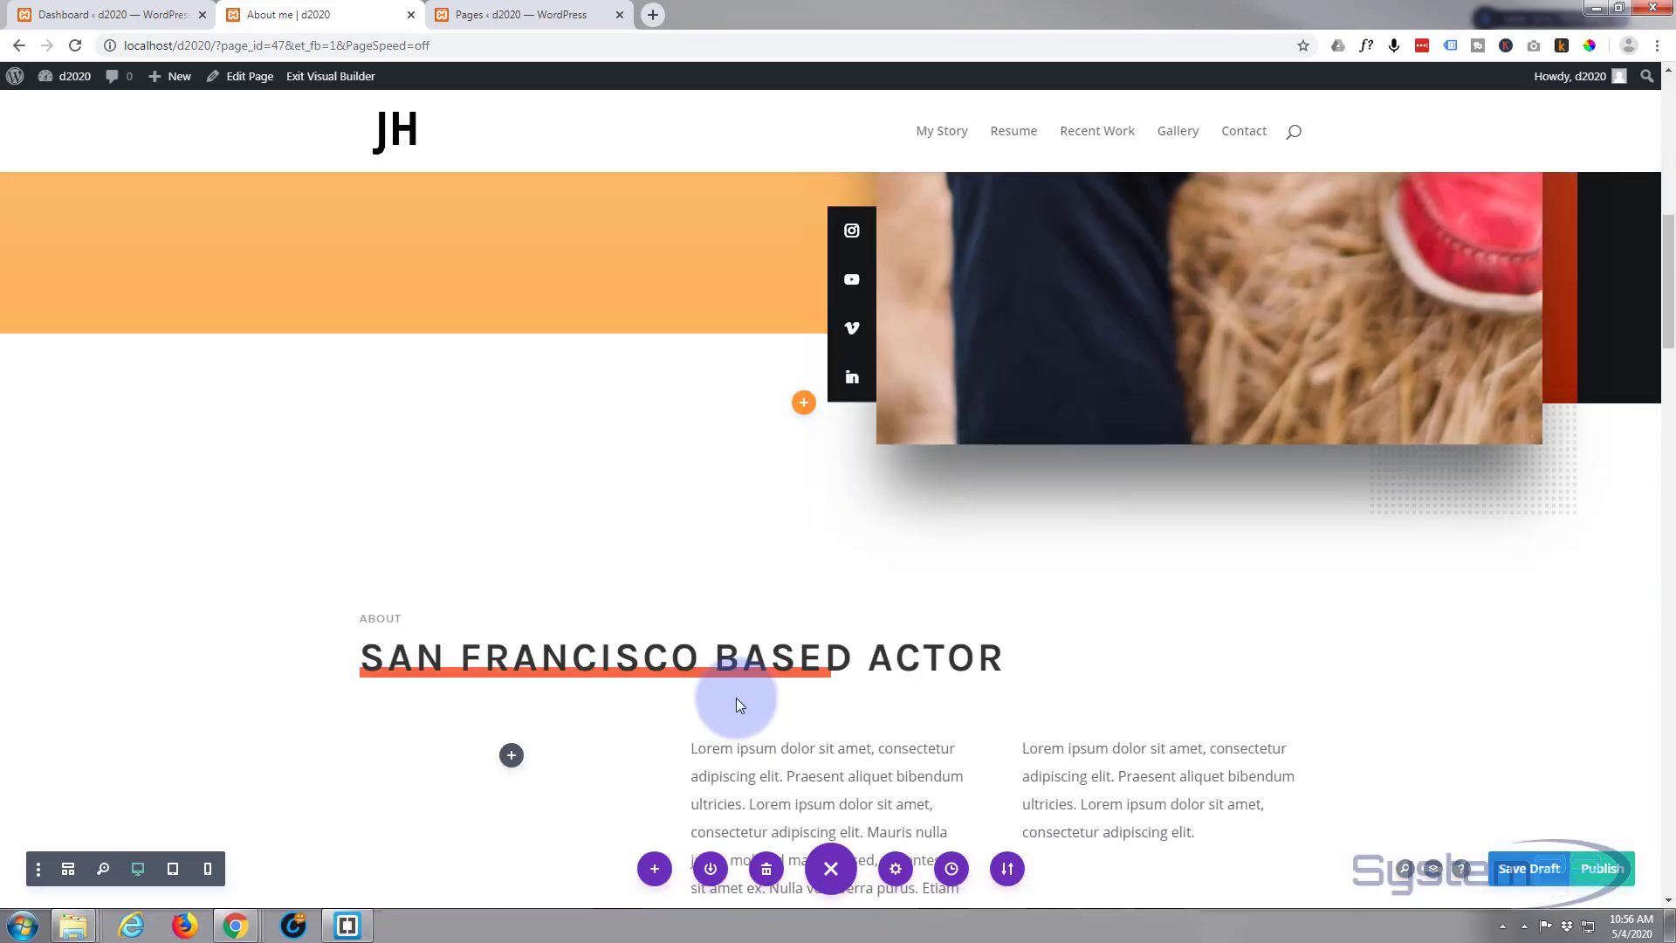
{"action": "scroll", "coordinate": [737, 698], "scroll_direction": "up", "scroll_amount": 8}
{"action": "scroll", "coordinate": [737, 699], "scroll_direction": "up", "scroll_amount": 3}
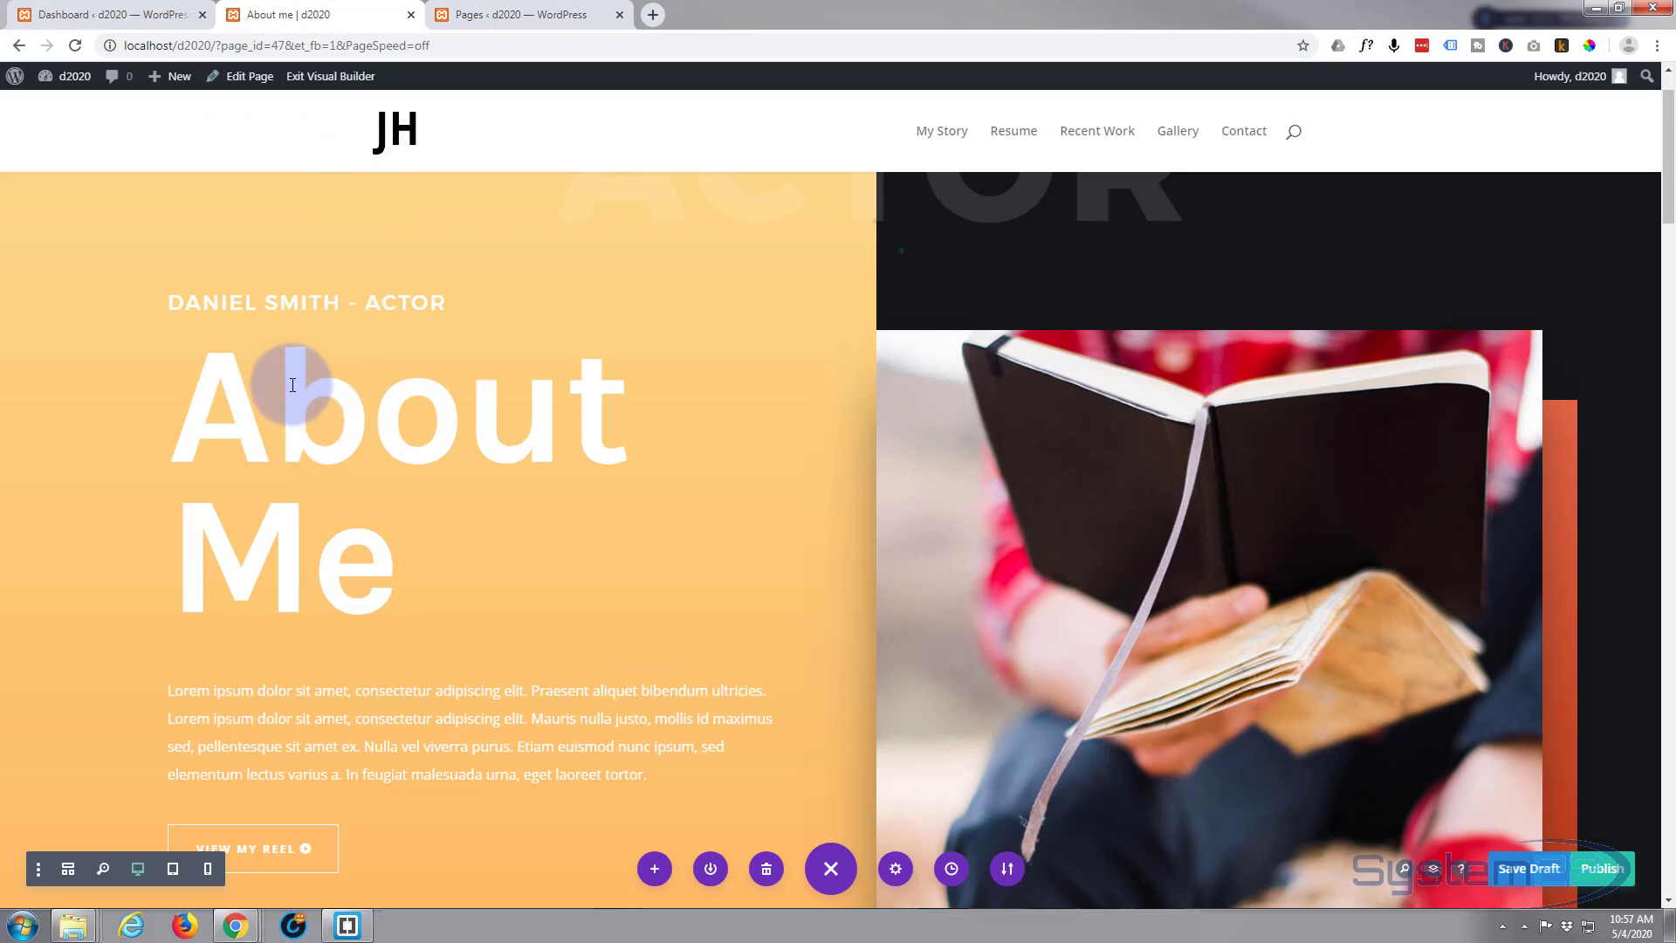
{"action": "mouse_move", "coordinate": [239, 441]}
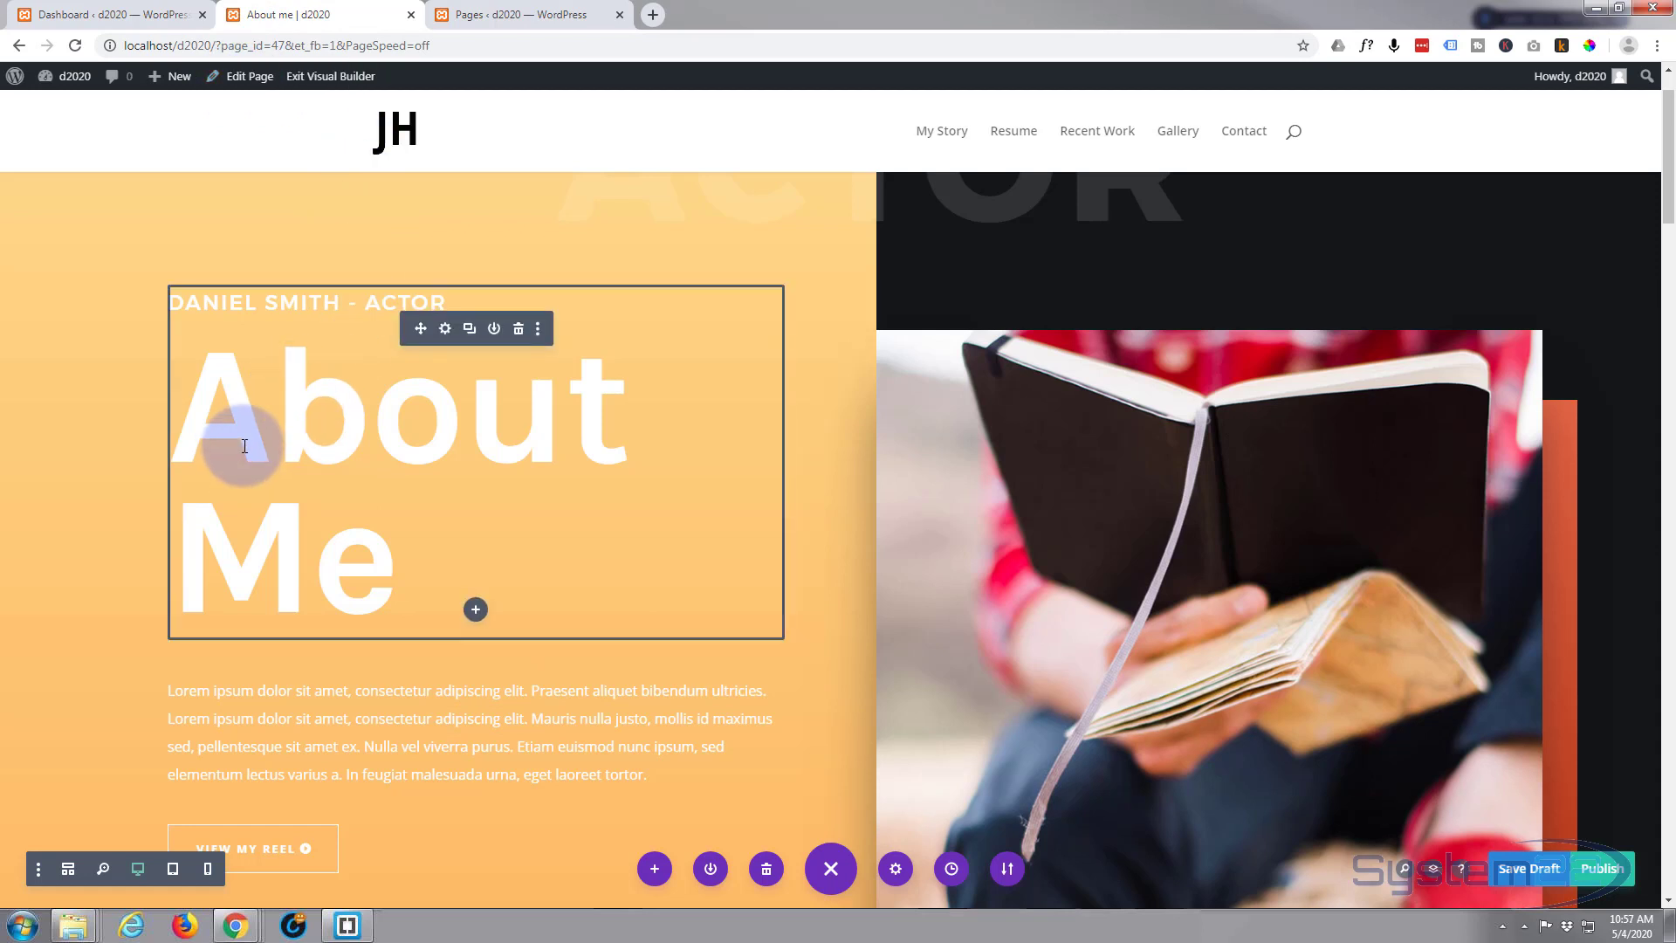
{"action": "left_click", "coordinate": [275, 407]}
{"action": "left_click", "coordinate": [378, 569]}
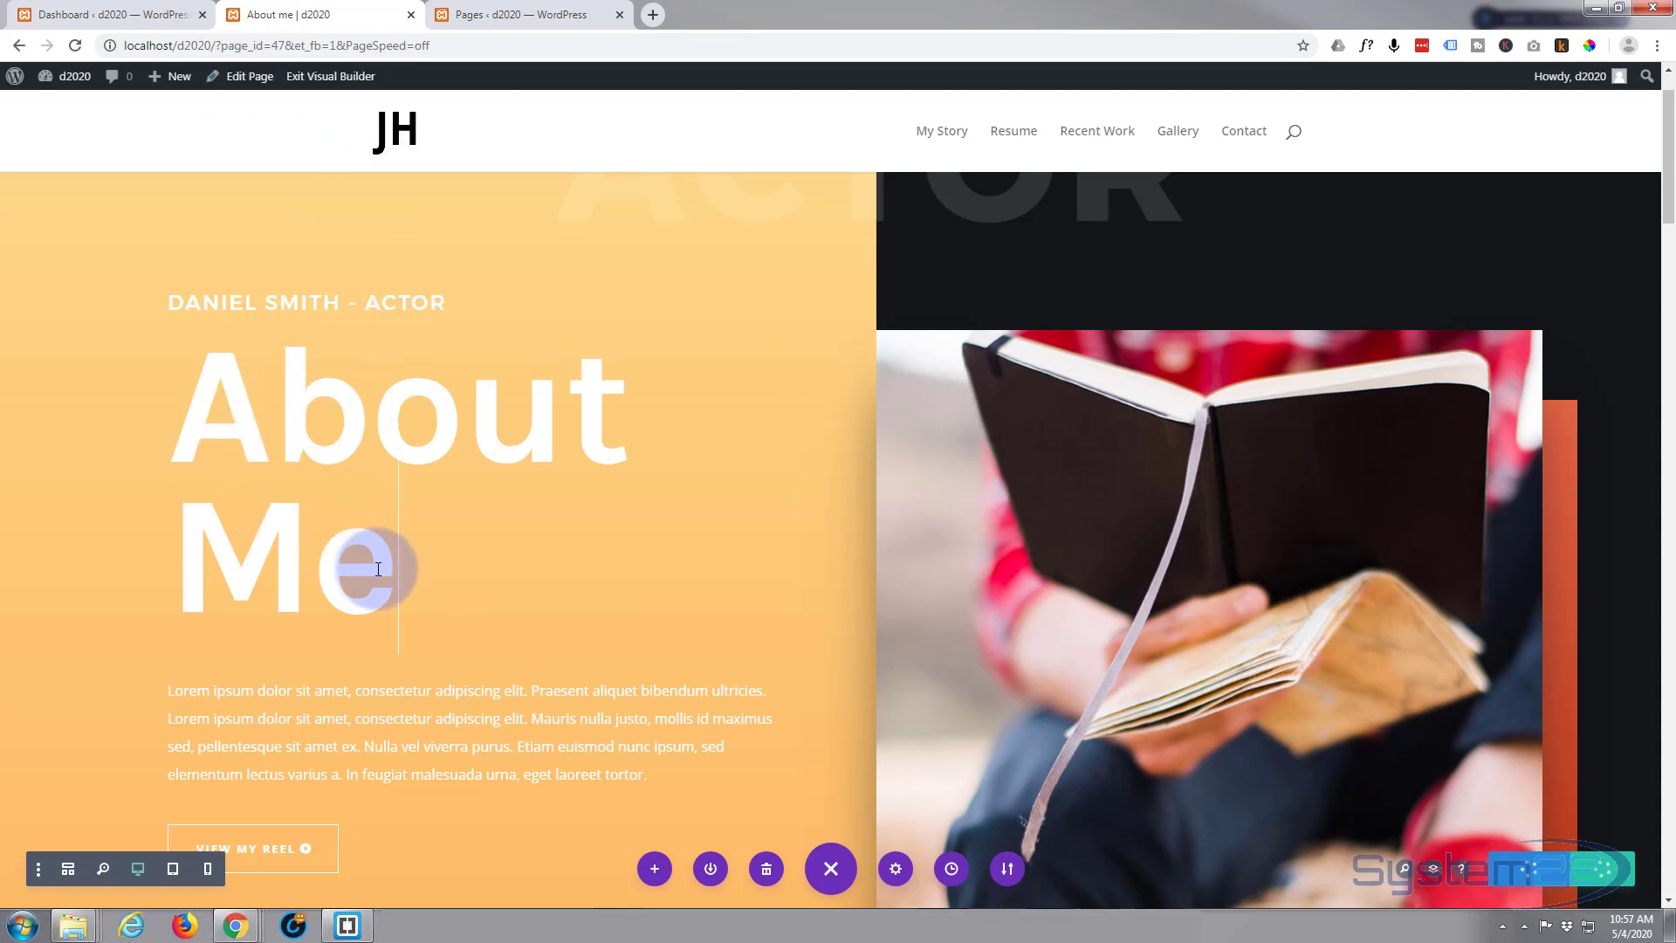
{"action": "left_click_drag", "start_coordinate": [378, 569], "coordinate": [207, 550]}
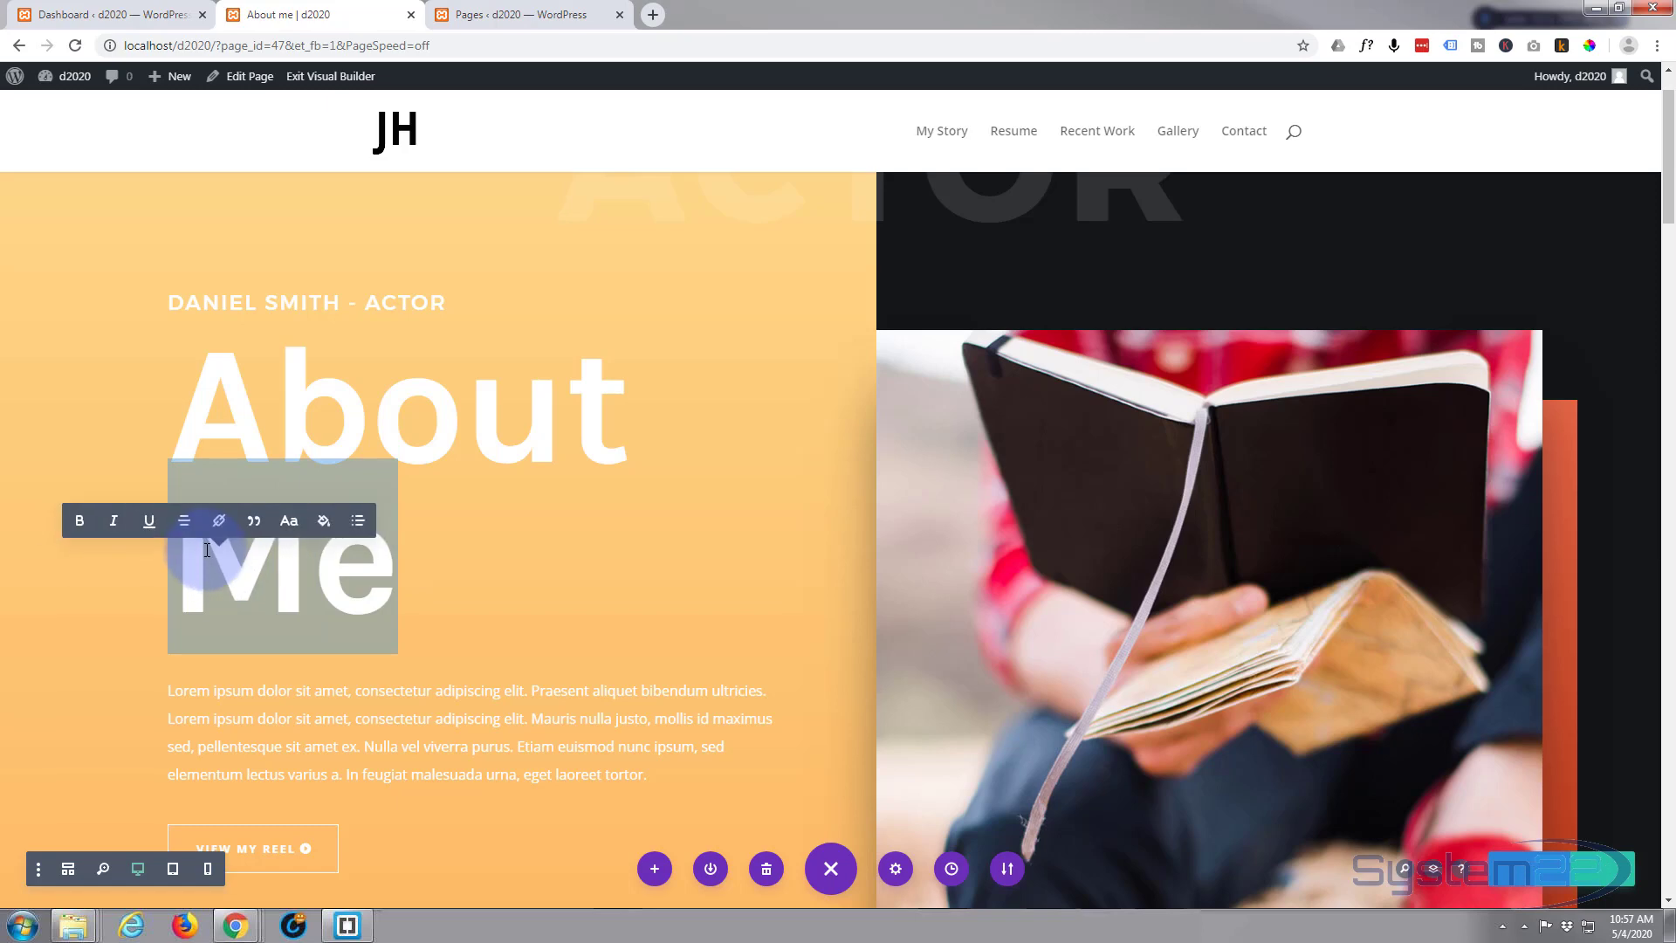
{"action": "type", "text": "Jamie"}
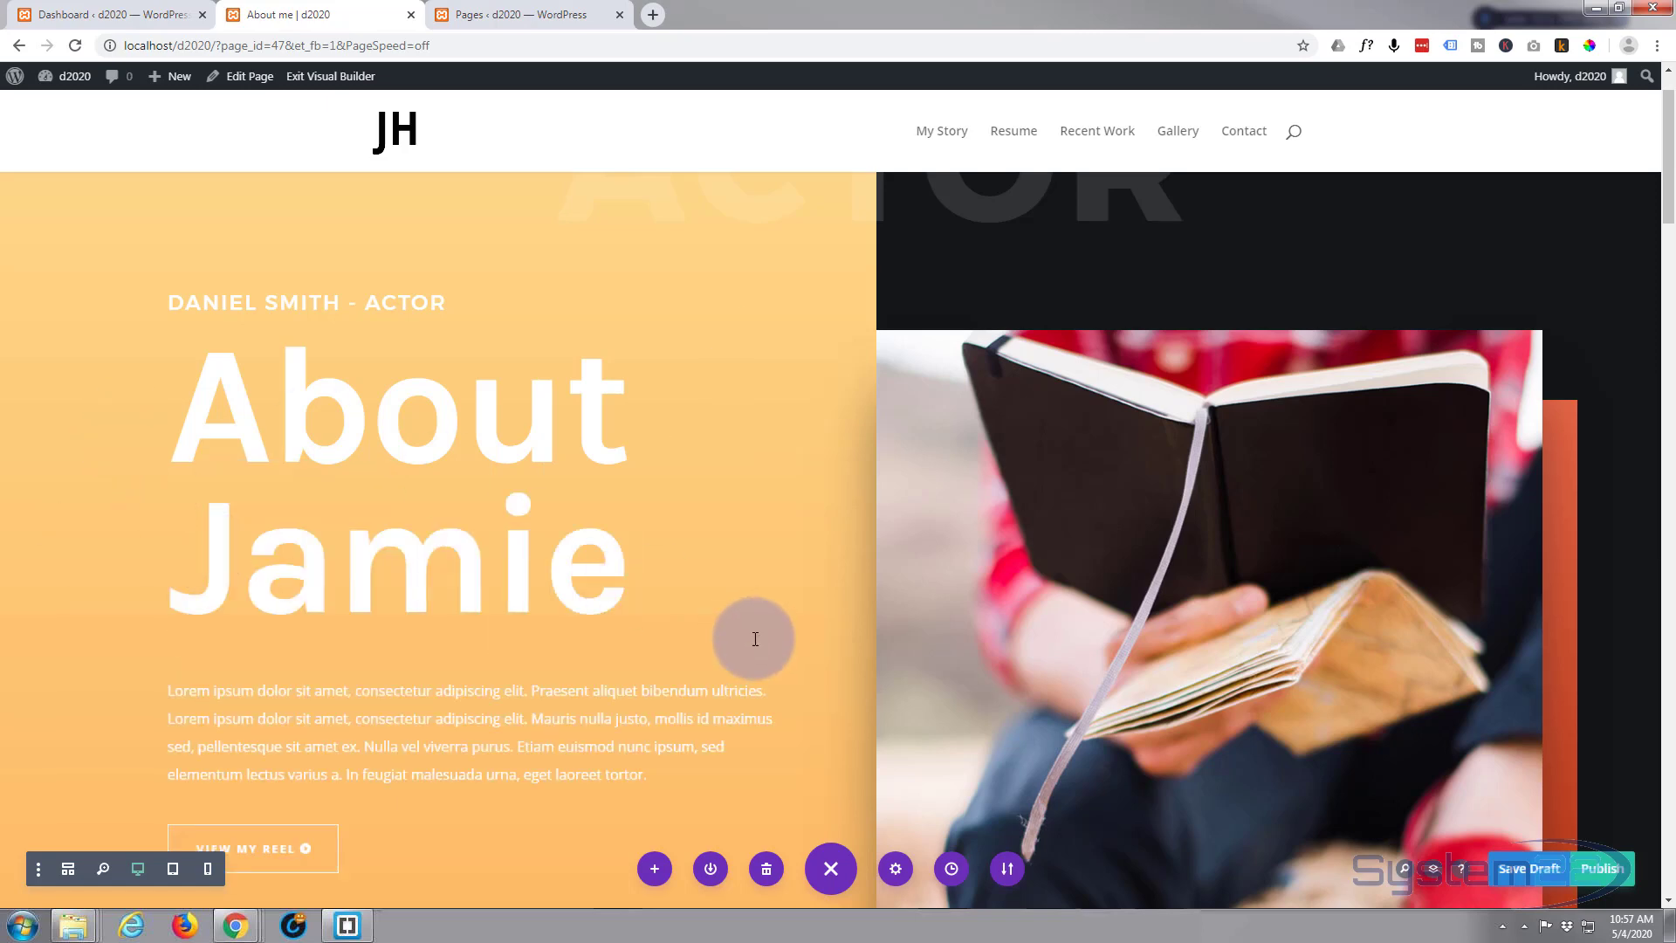
{"action": "scroll", "coordinate": [655, 554], "scroll_direction": "down", "scroll_amount": 4}
{"action": "scroll", "coordinate": [637, 547], "scroll_direction": "down", "scroll_amount": 5}
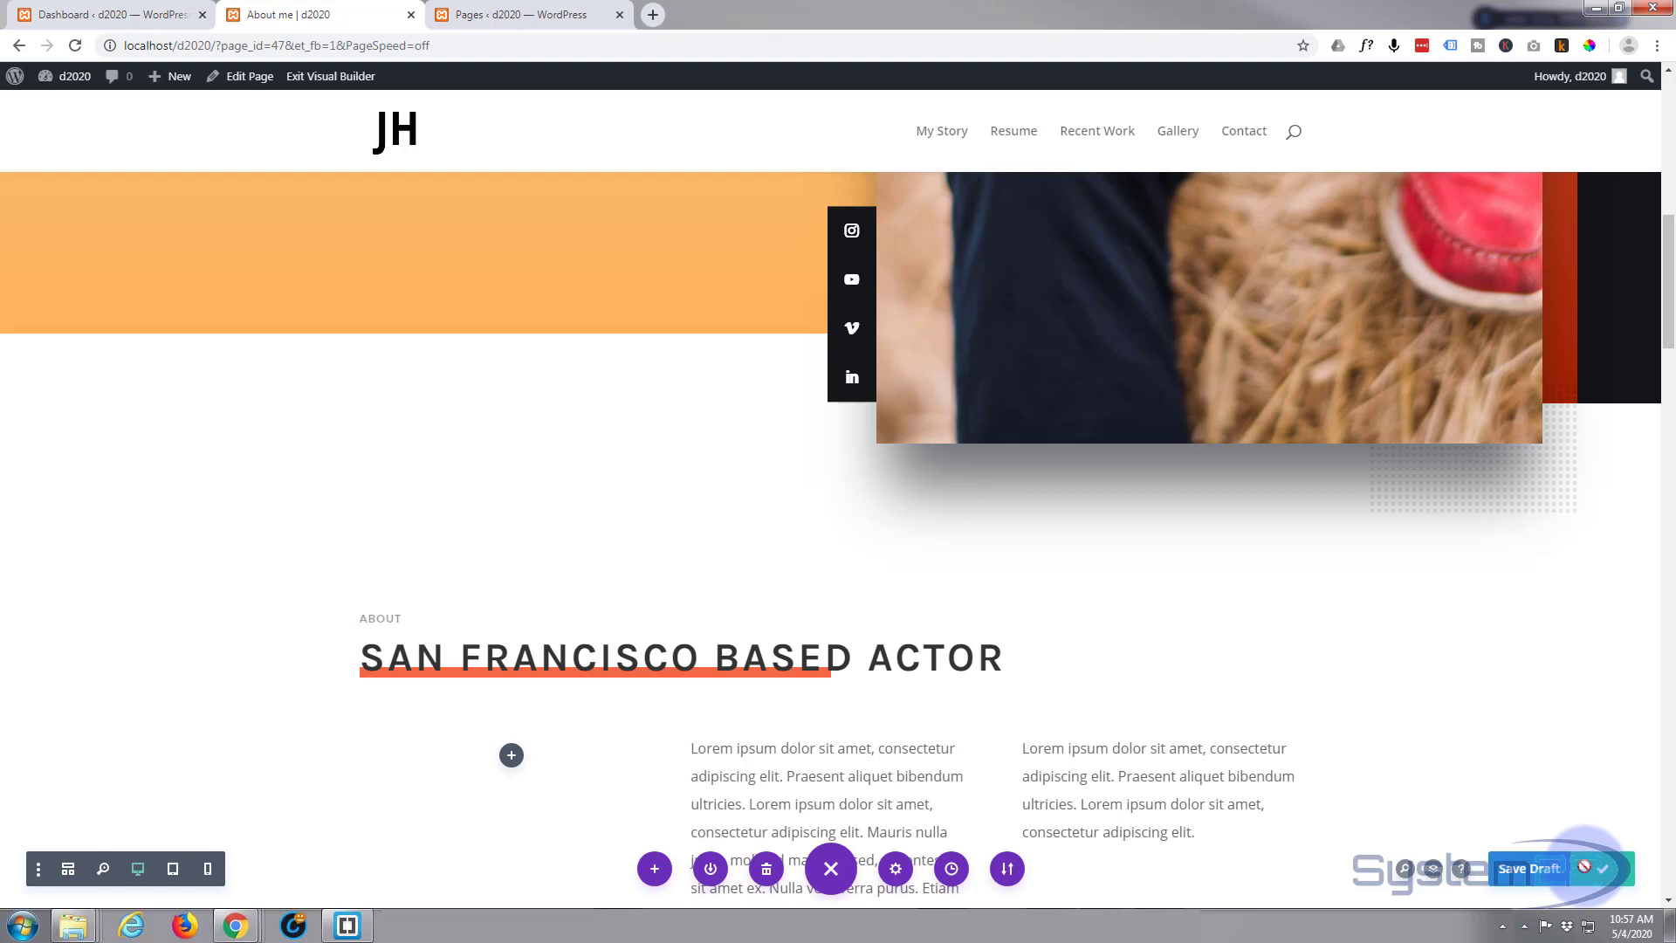
Refresh the Pages list and copy the About me page's web address
{"action": "left_click", "coordinate": [534, 15]}
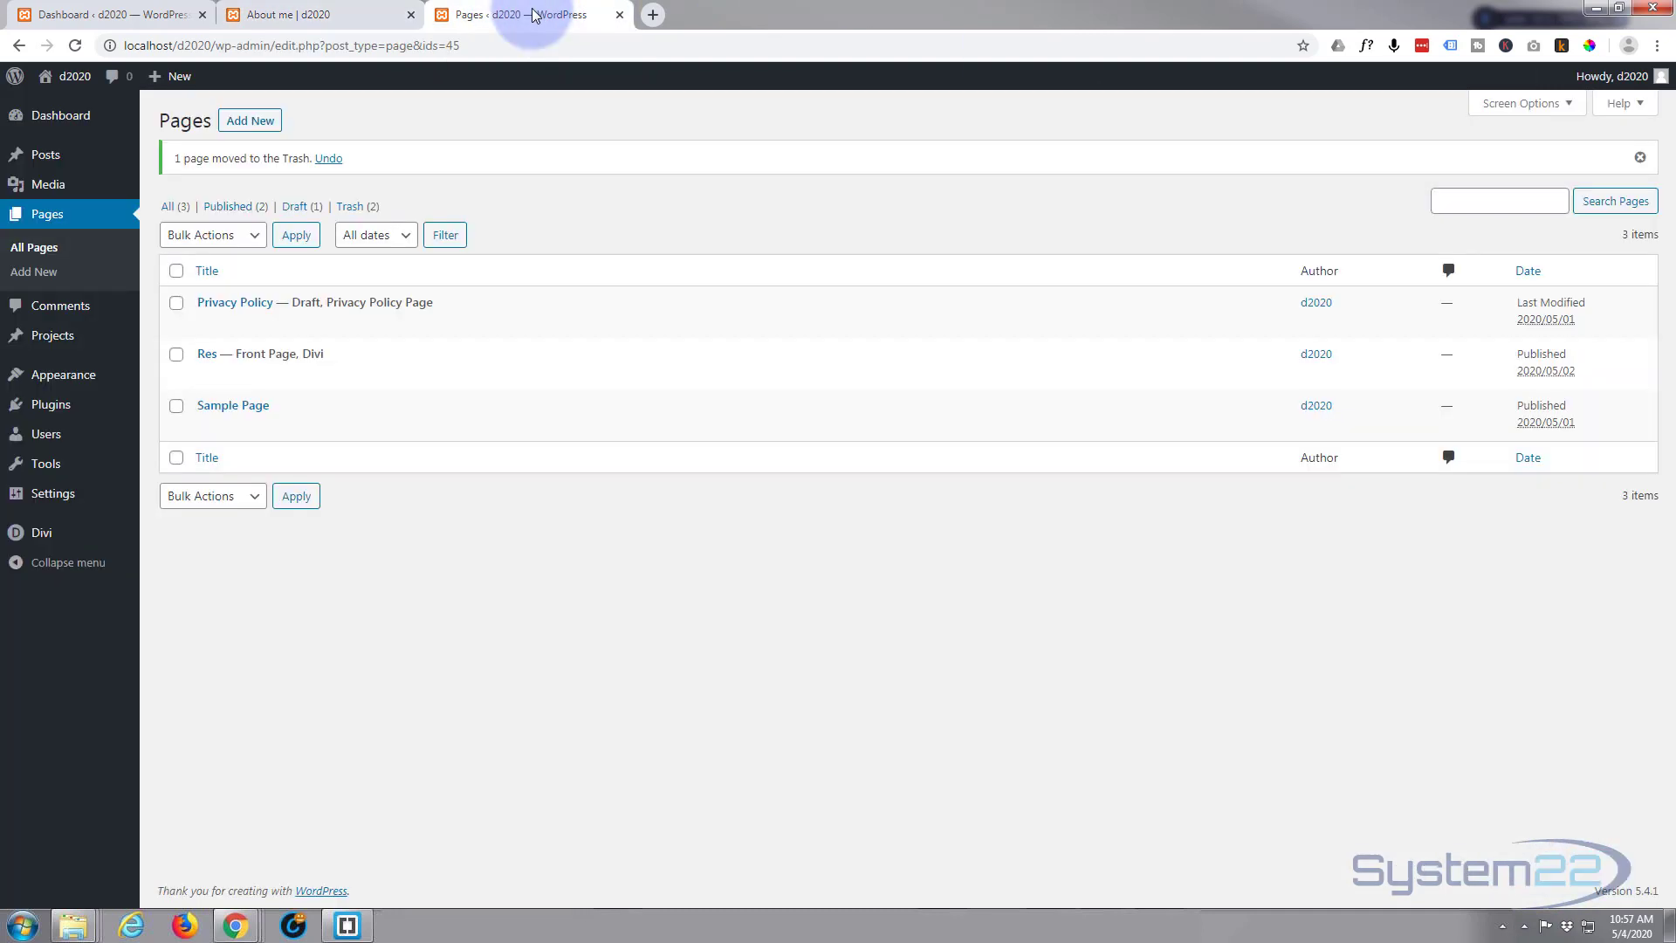
{"action": "left_click", "coordinate": [75, 46]}
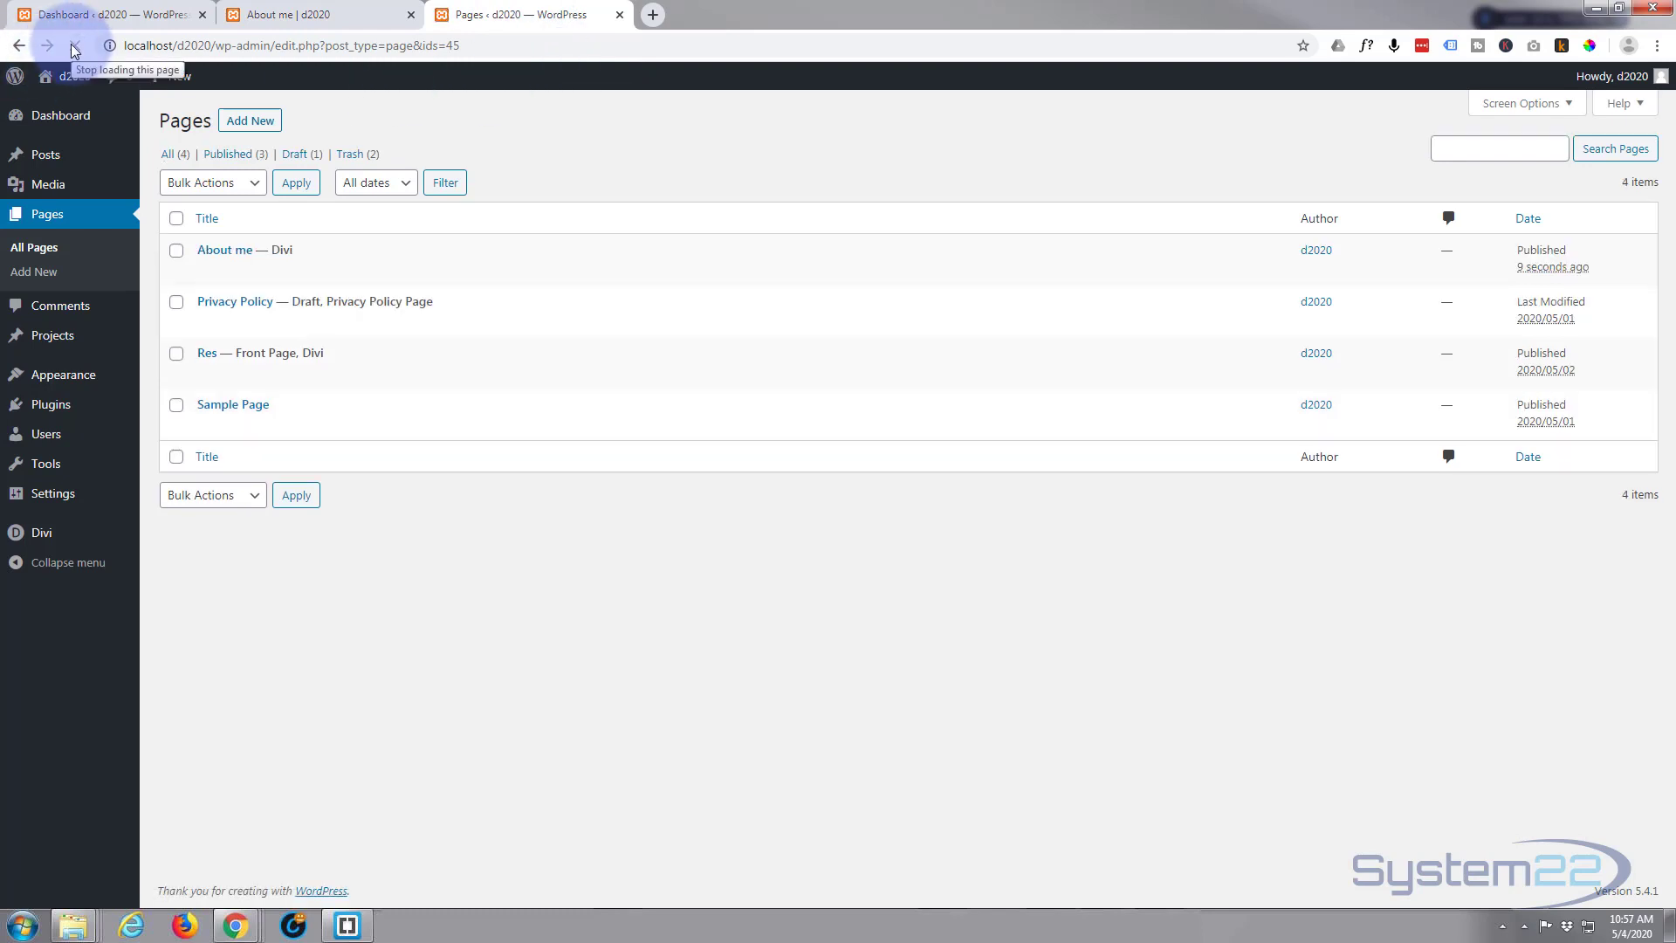
{"action": "mouse_move", "coordinate": [219, 268]}
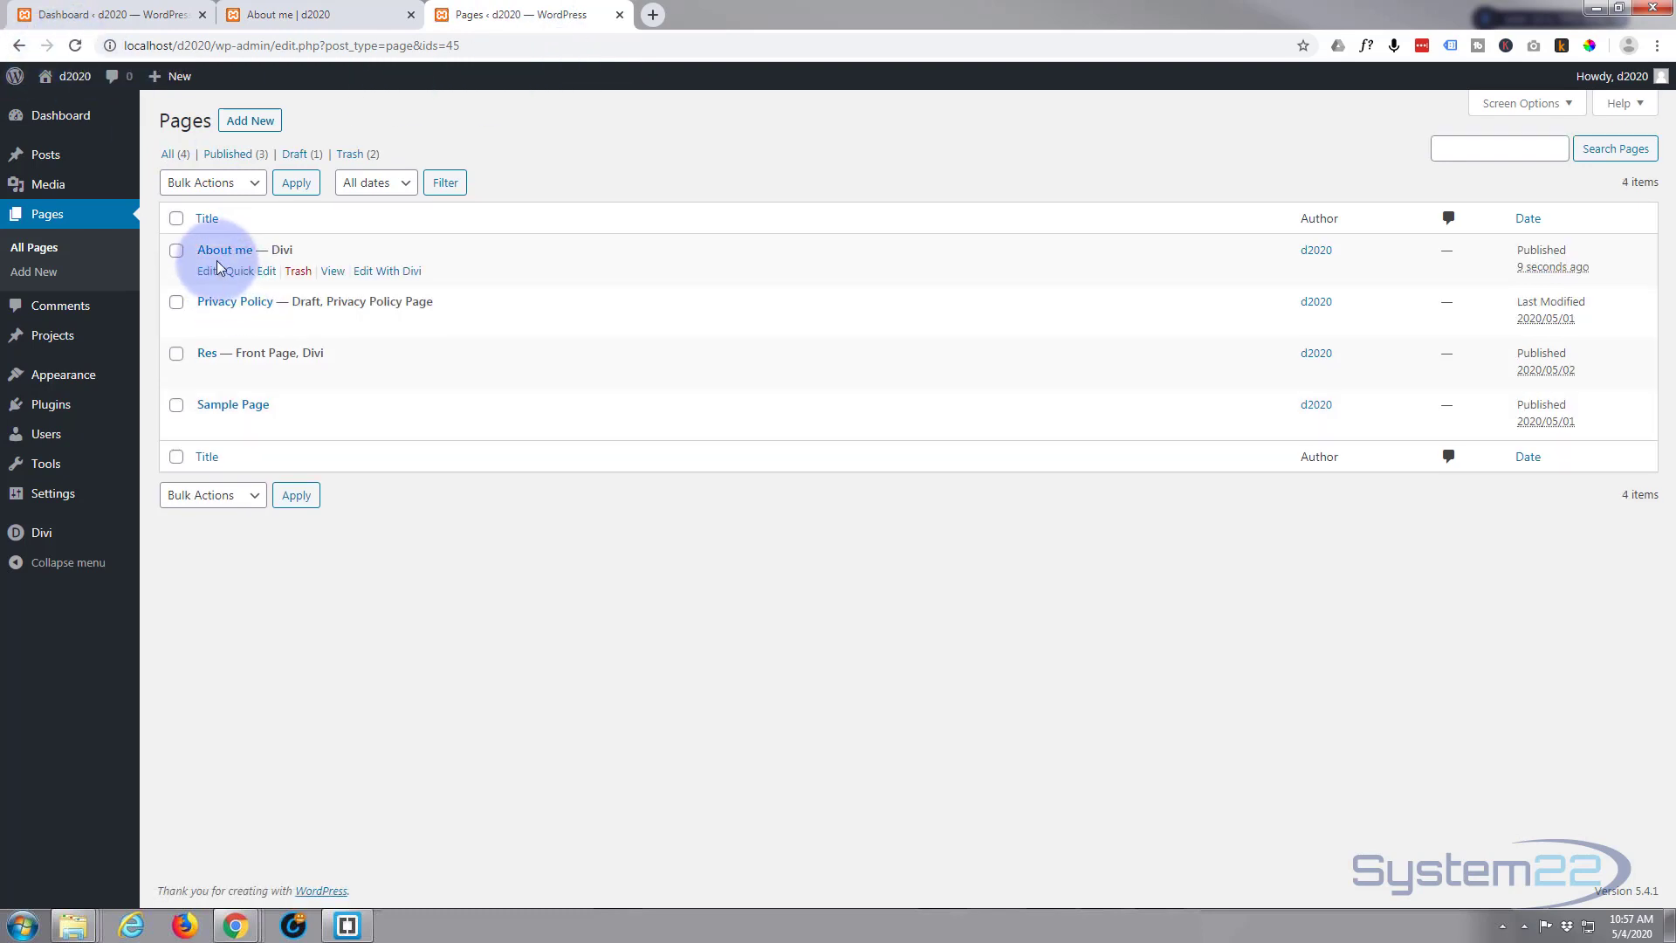
{"action": "right_click", "coordinate": [330, 275]}
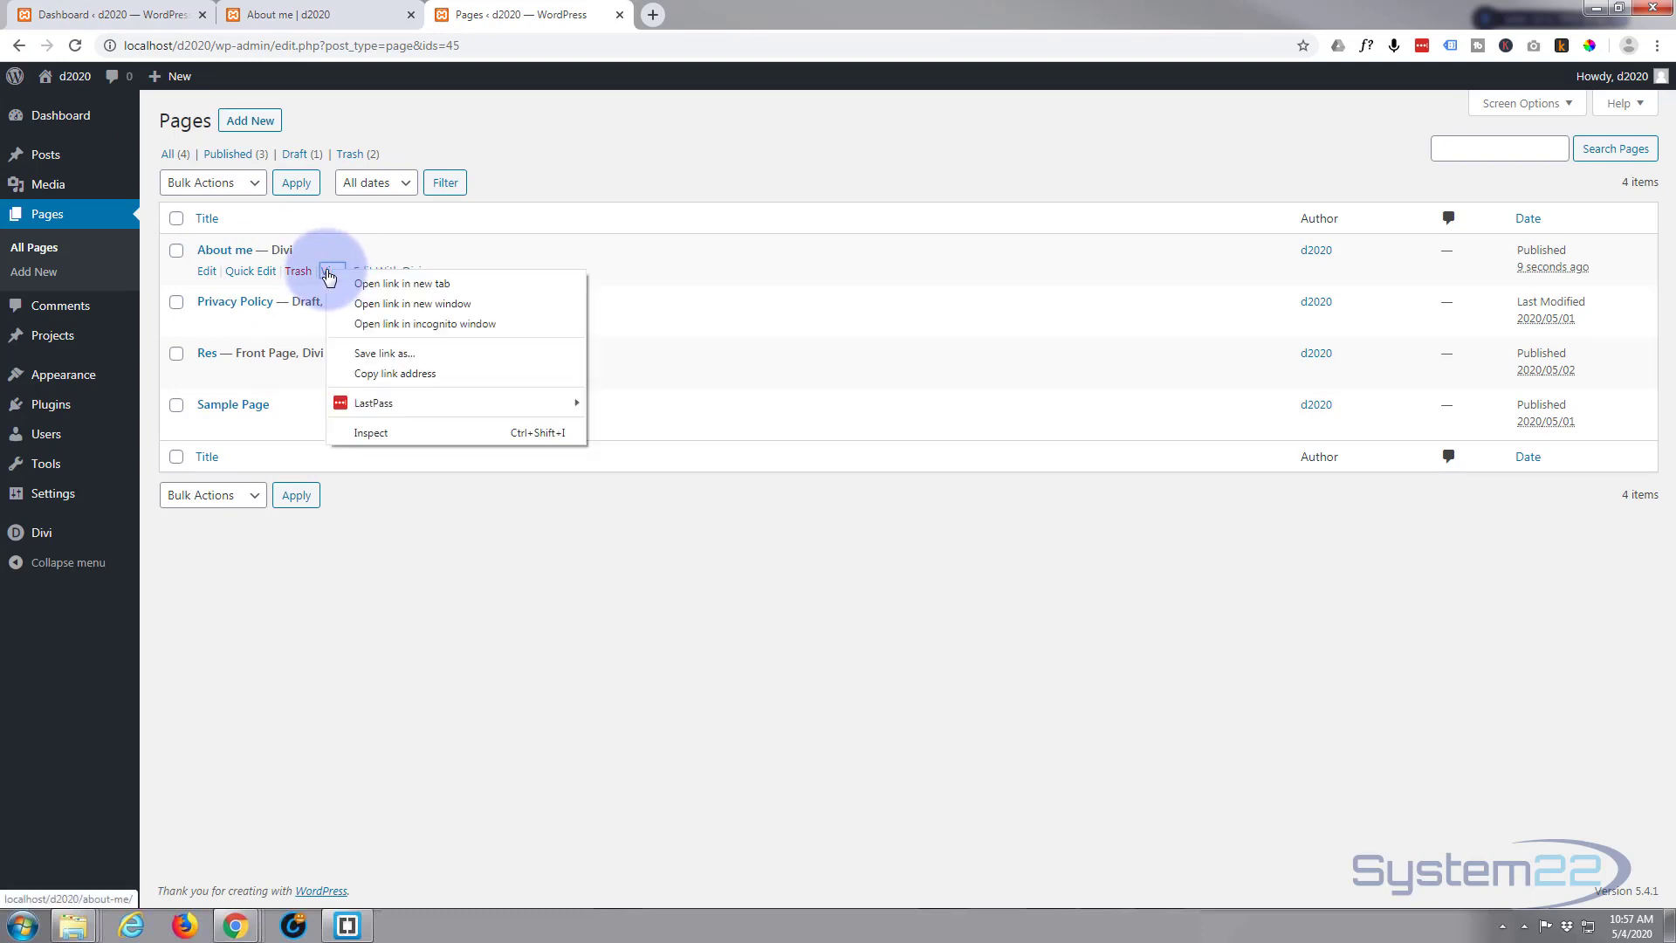
{"action": "left_click", "coordinate": [394, 372]}
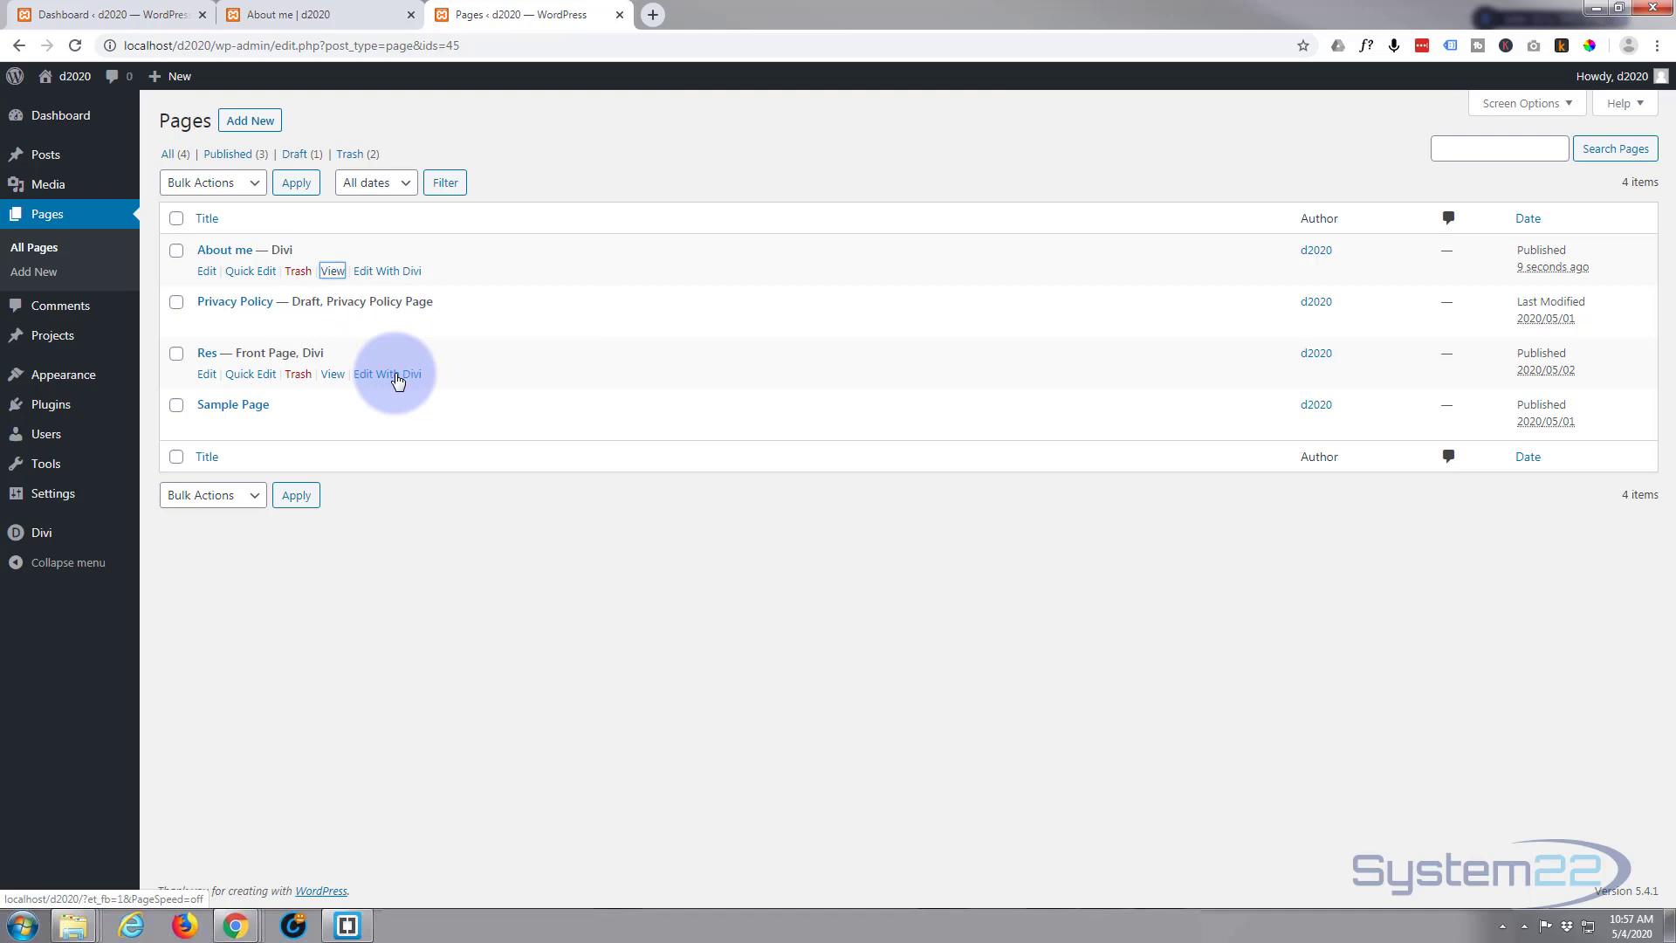
Add the About me page to the main menu just below My Story and save it
{"action": "mouse_move", "coordinate": [70, 384]}
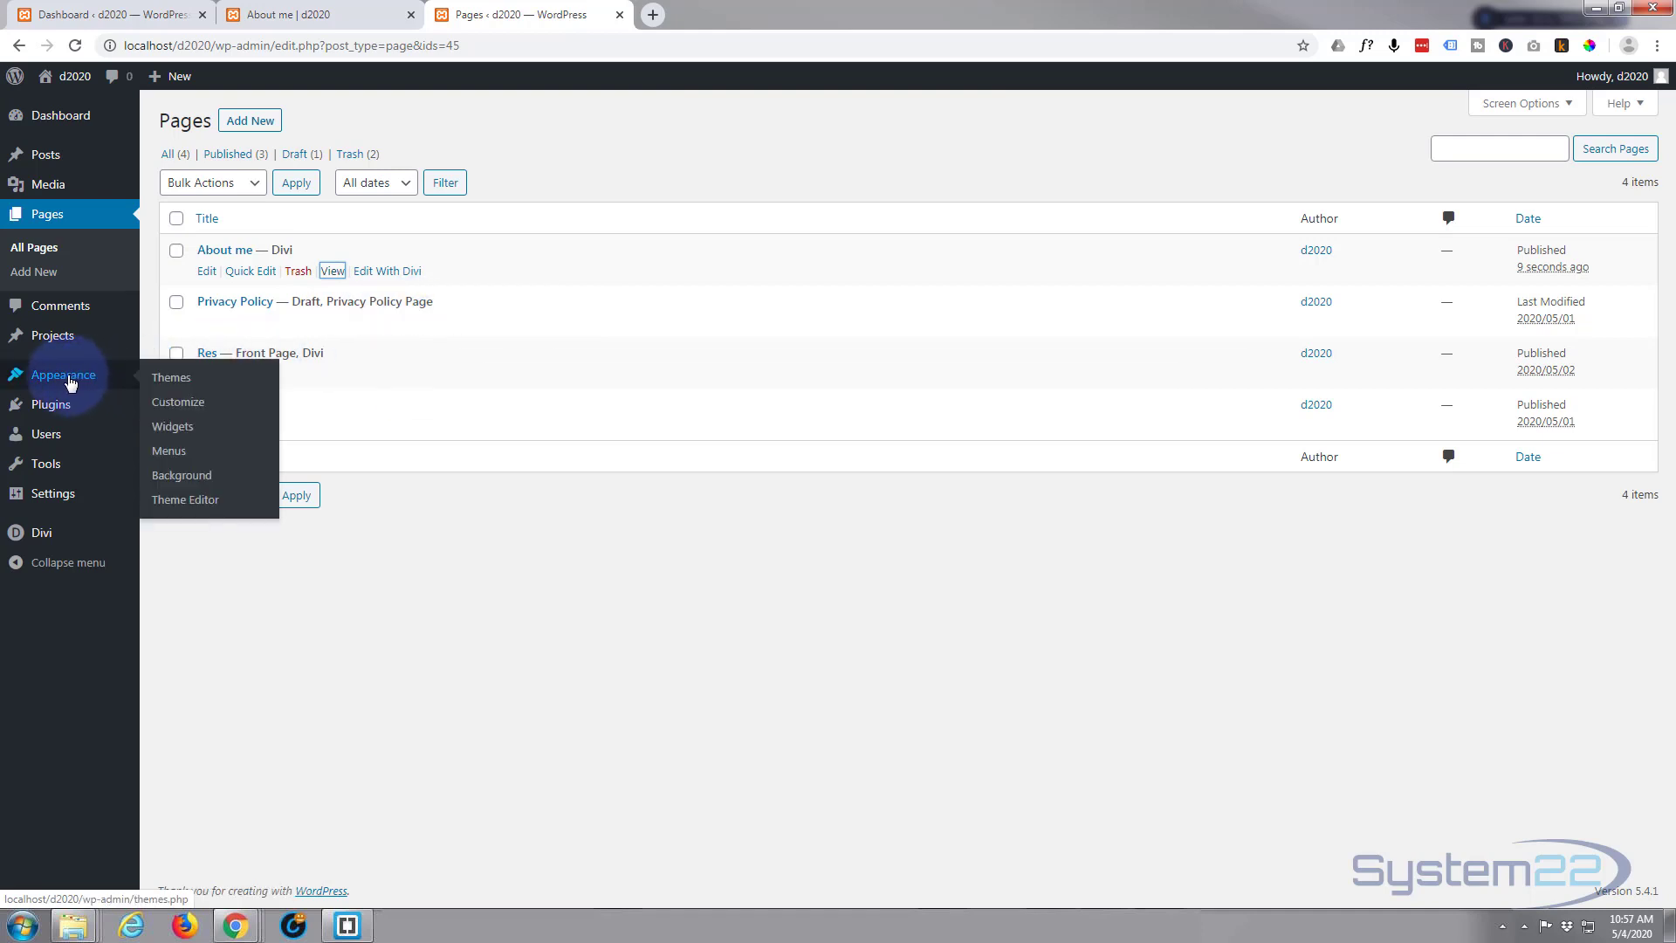
{"action": "left_click", "coordinate": [174, 452]}
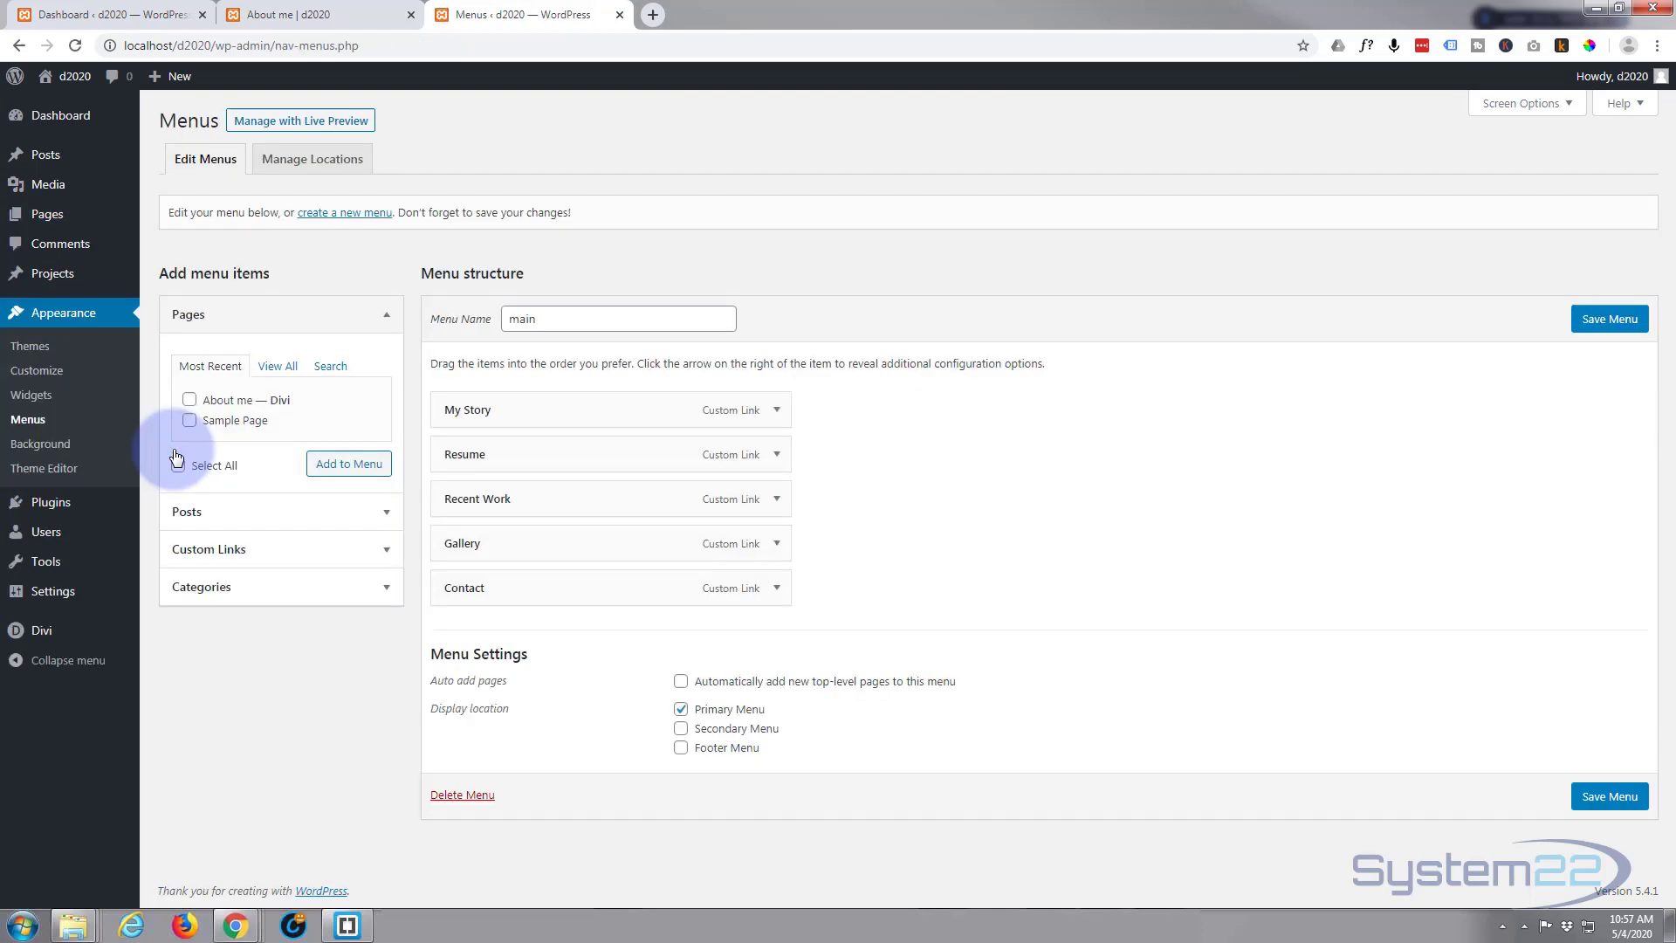
{"action": "left_click", "coordinate": [190, 400]}
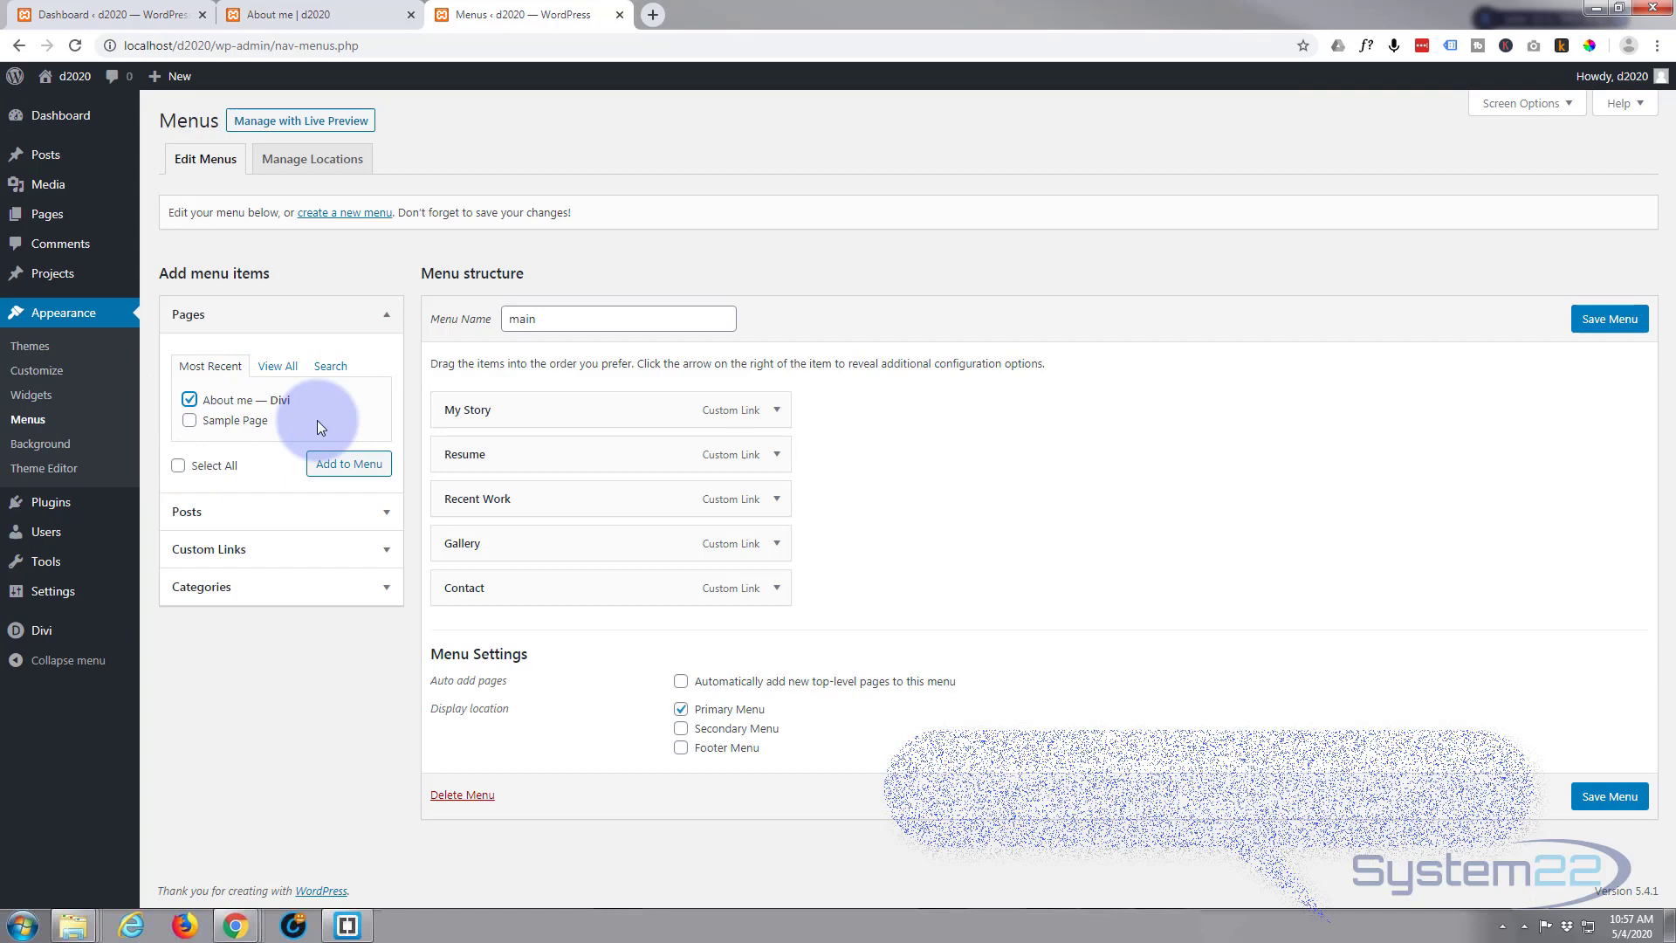
{"action": "left_click", "coordinate": [343, 467]}
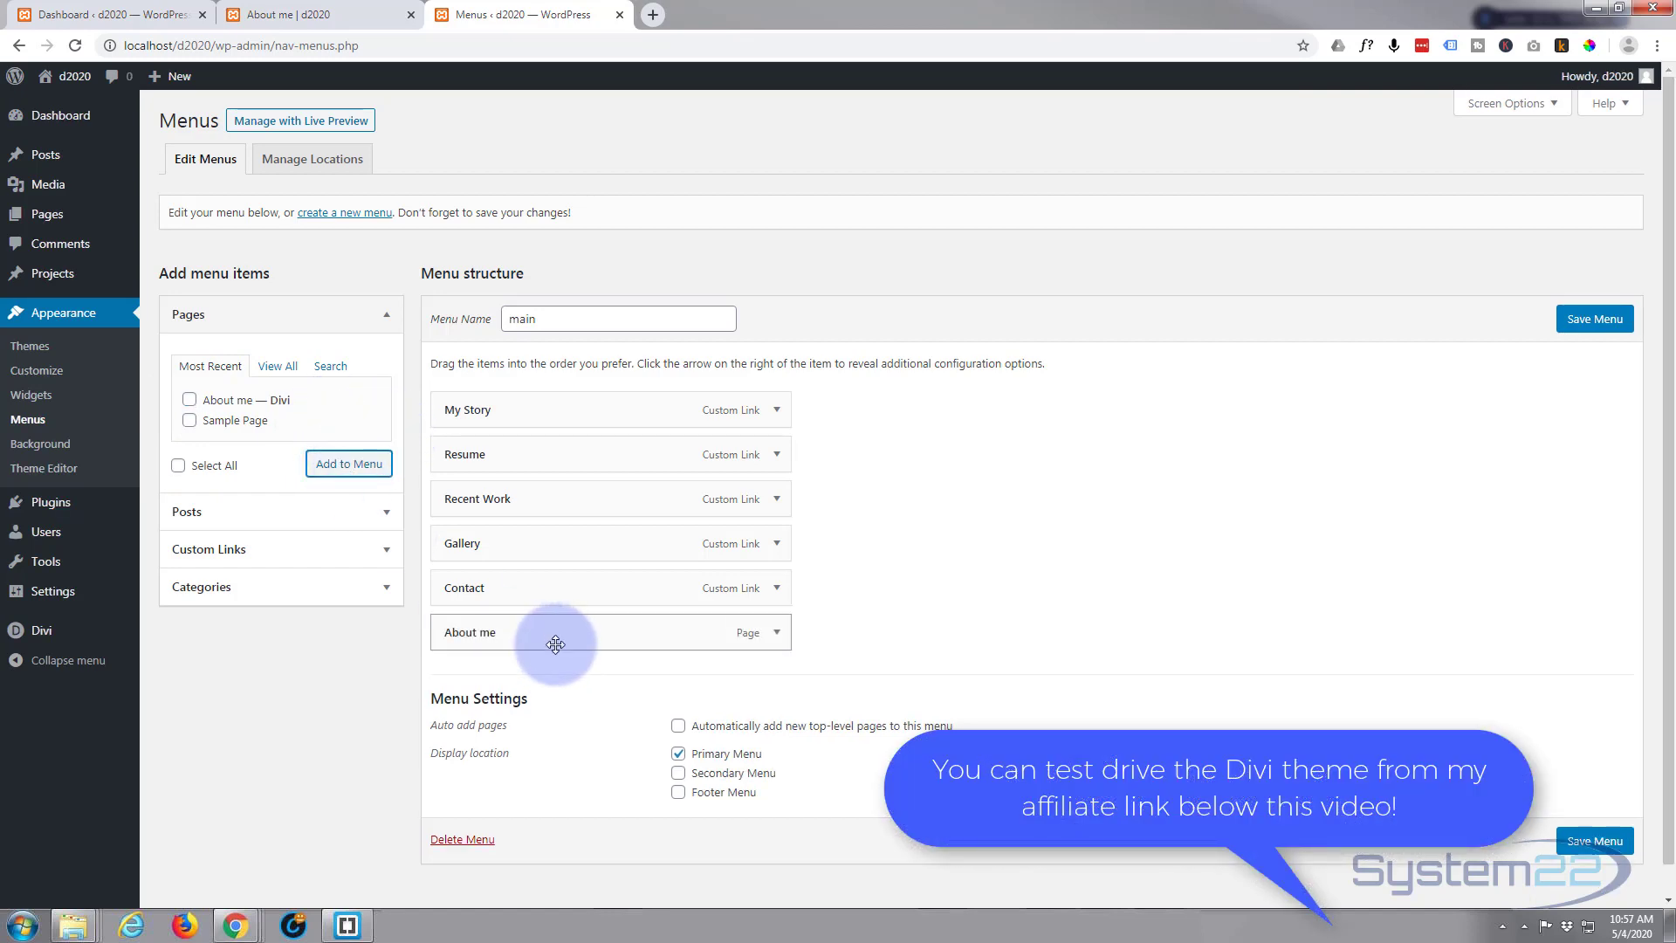
{"action": "left_click_drag", "start_coordinate": [555, 641], "coordinate": [556, 467]}
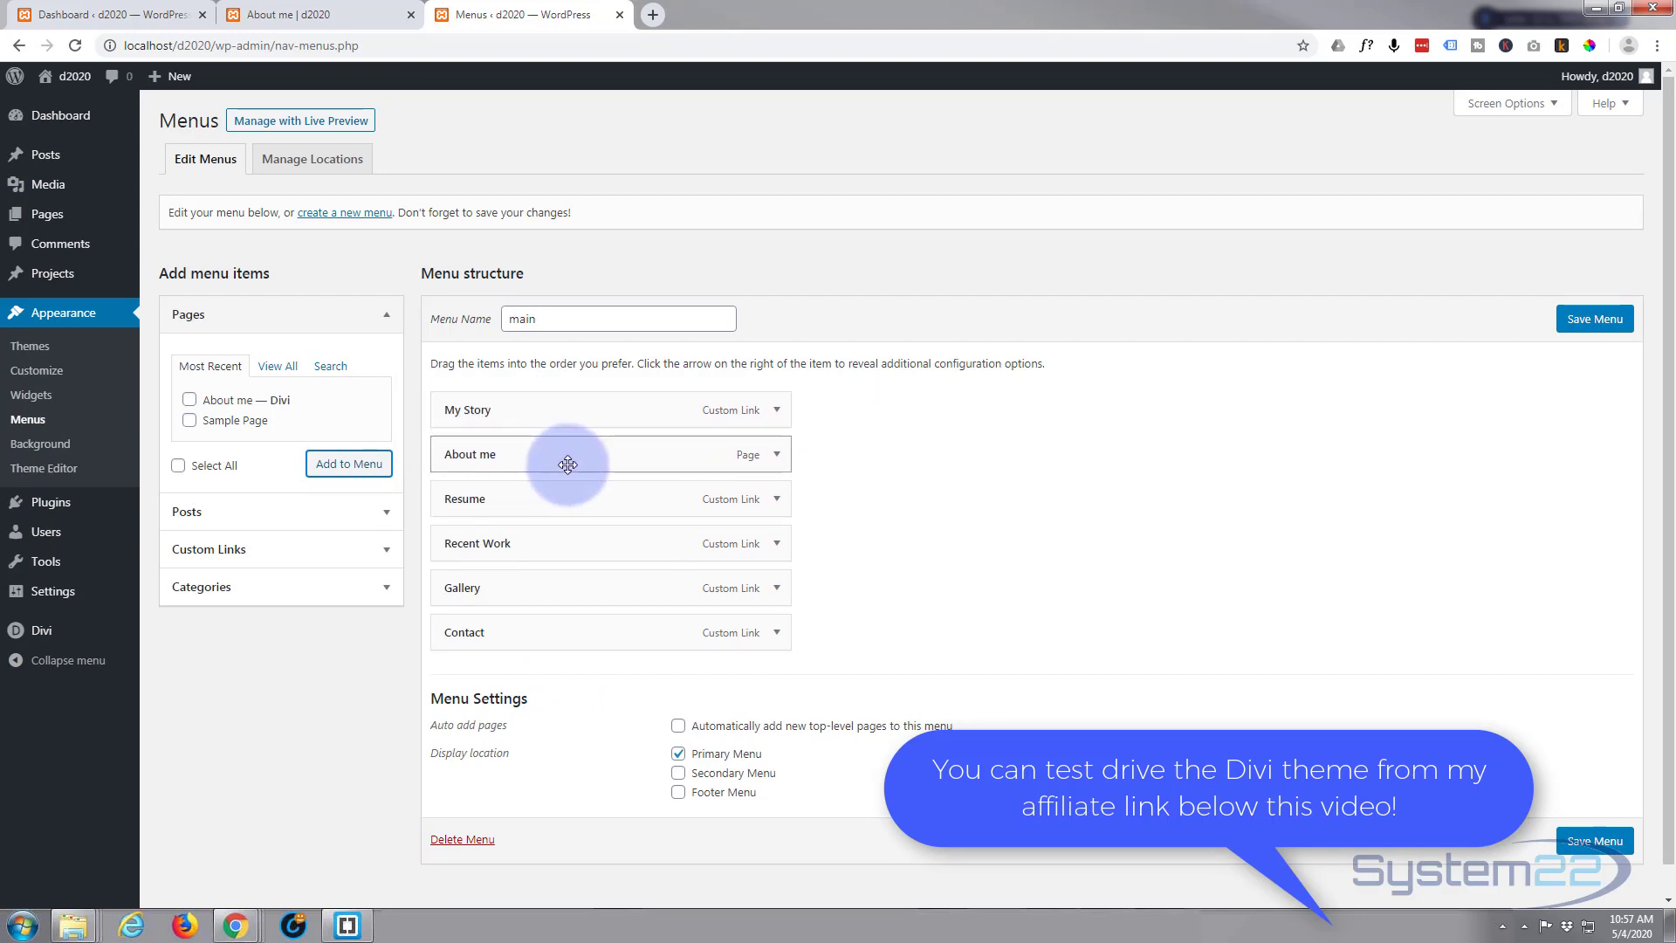
{"action": "left_click", "coordinate": [1586, 321]}
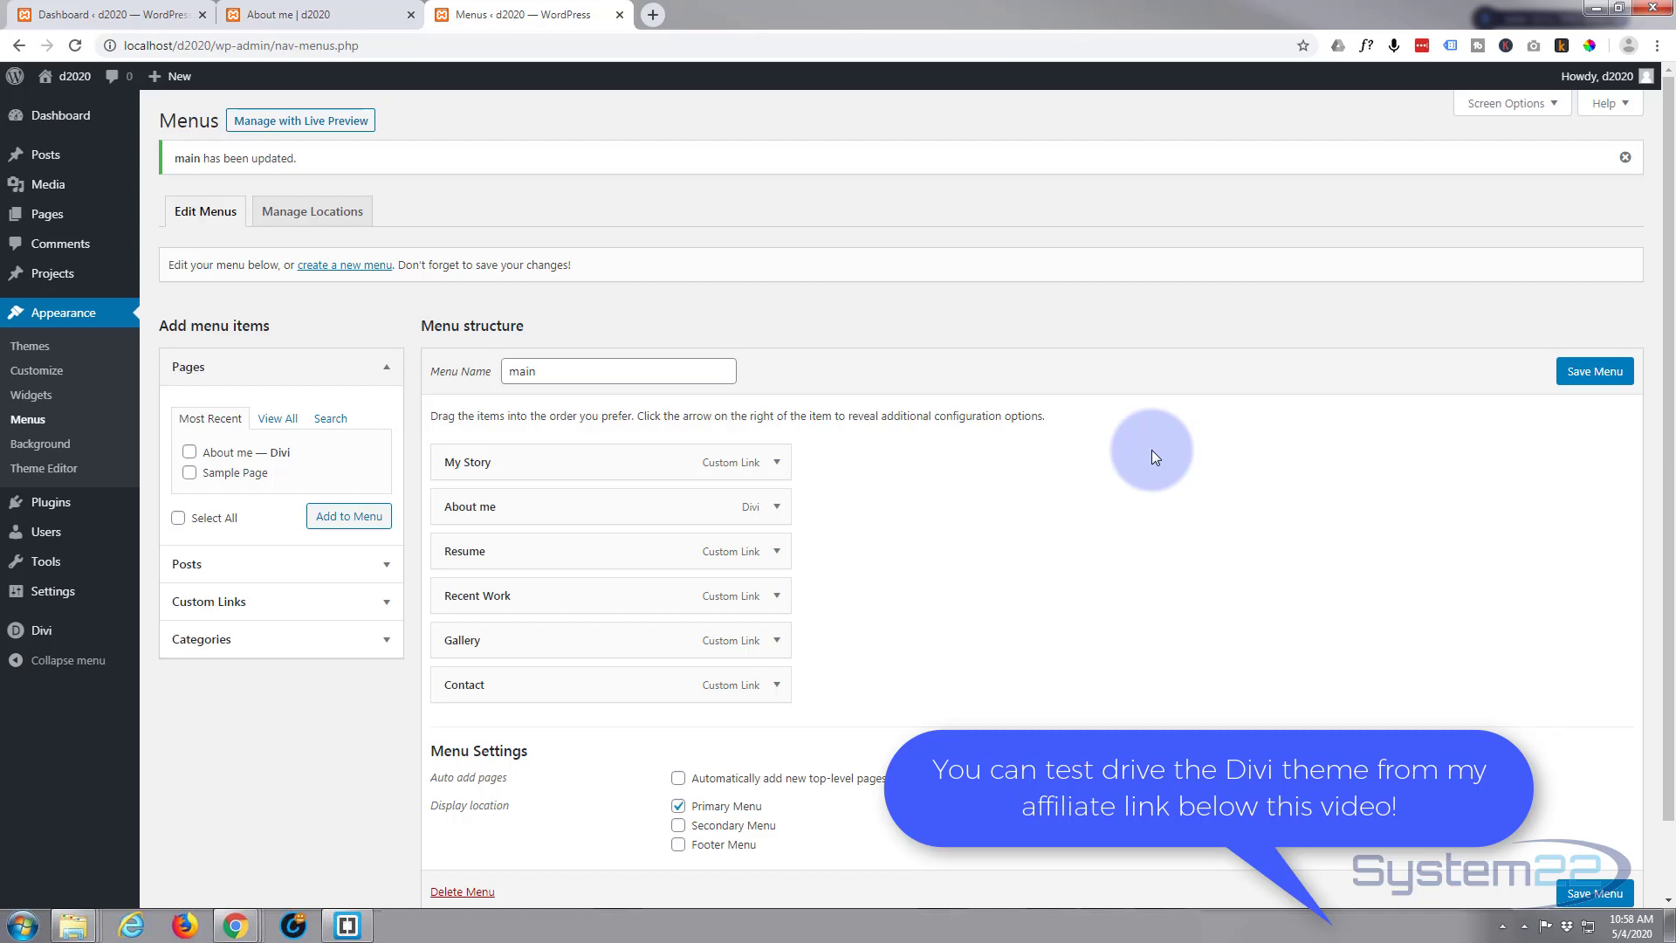
{"action": "middle_click", "coordinate": [75, 76]}
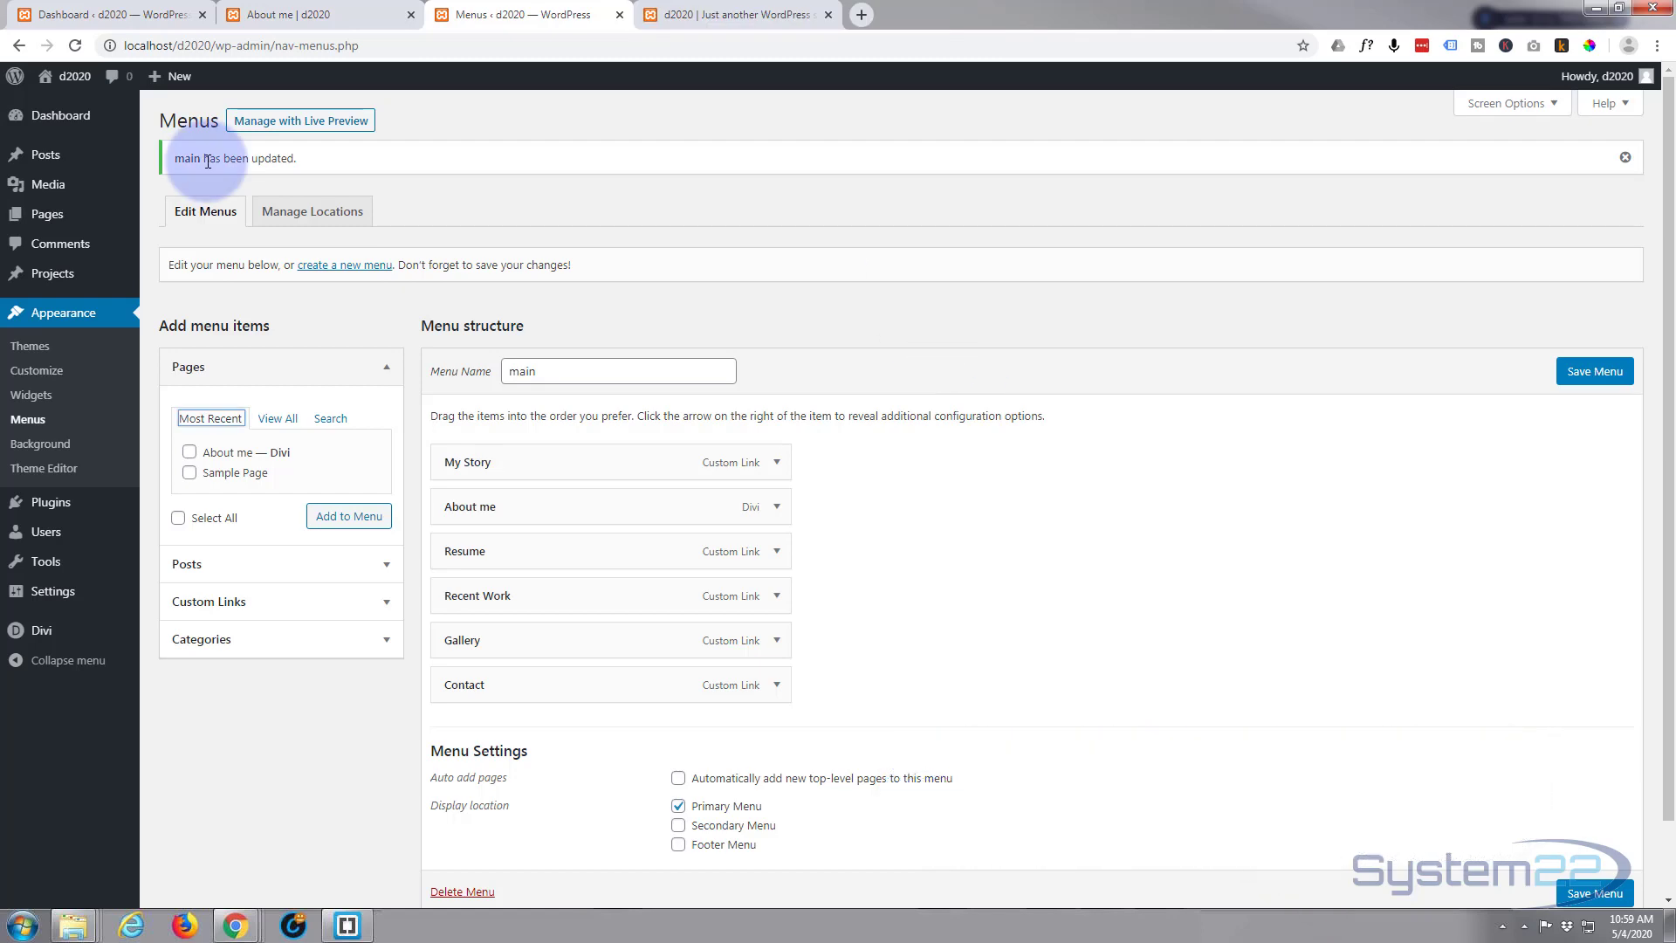
Add the Res front page to the menu, relabel it 'Home', and save
{"action": "left_click", "coordinate": [280, 421]}
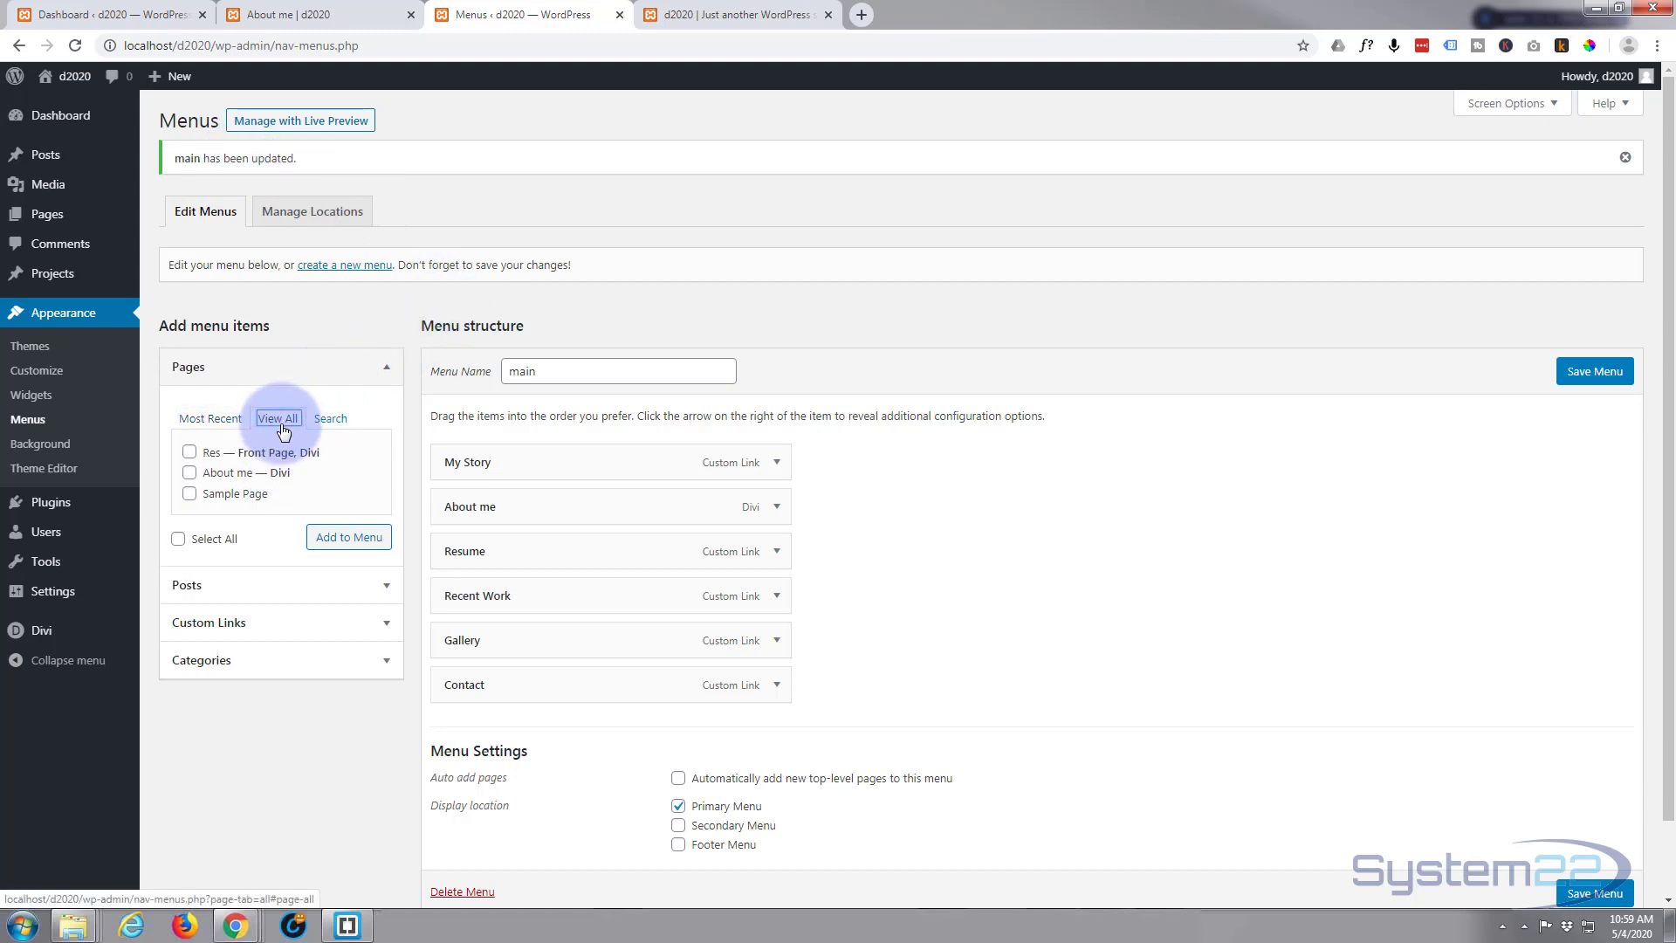
{"action": "left_click", "coordinate": [189, 453]}
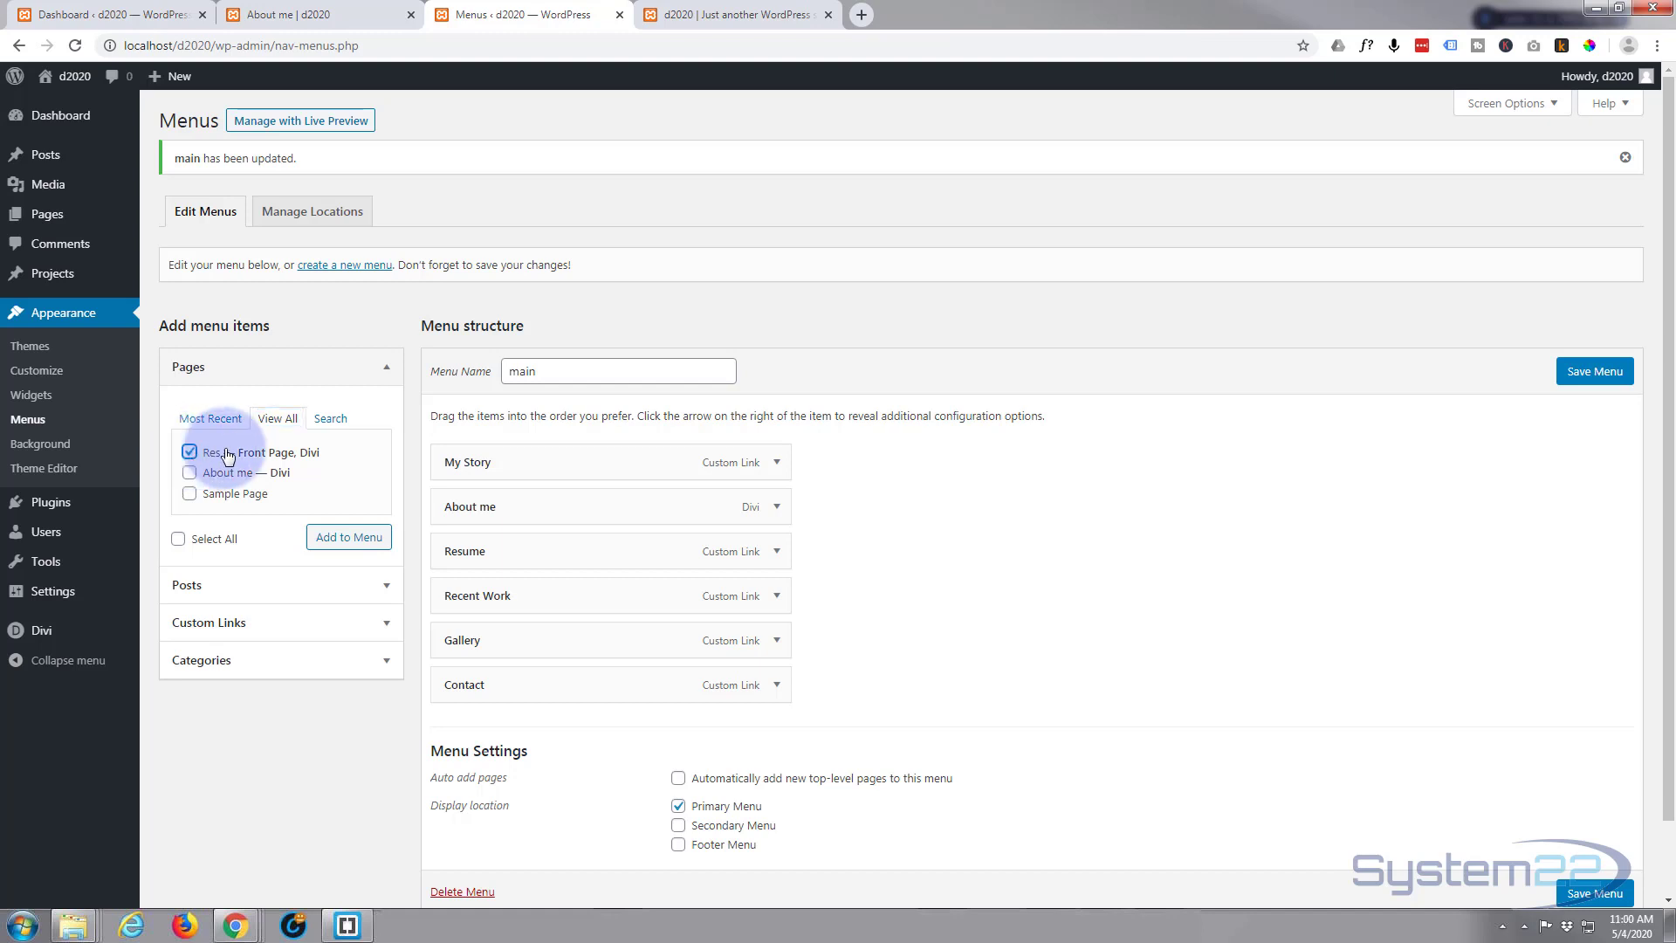
{"action": "left_click", "coordinate": [351, 538]}
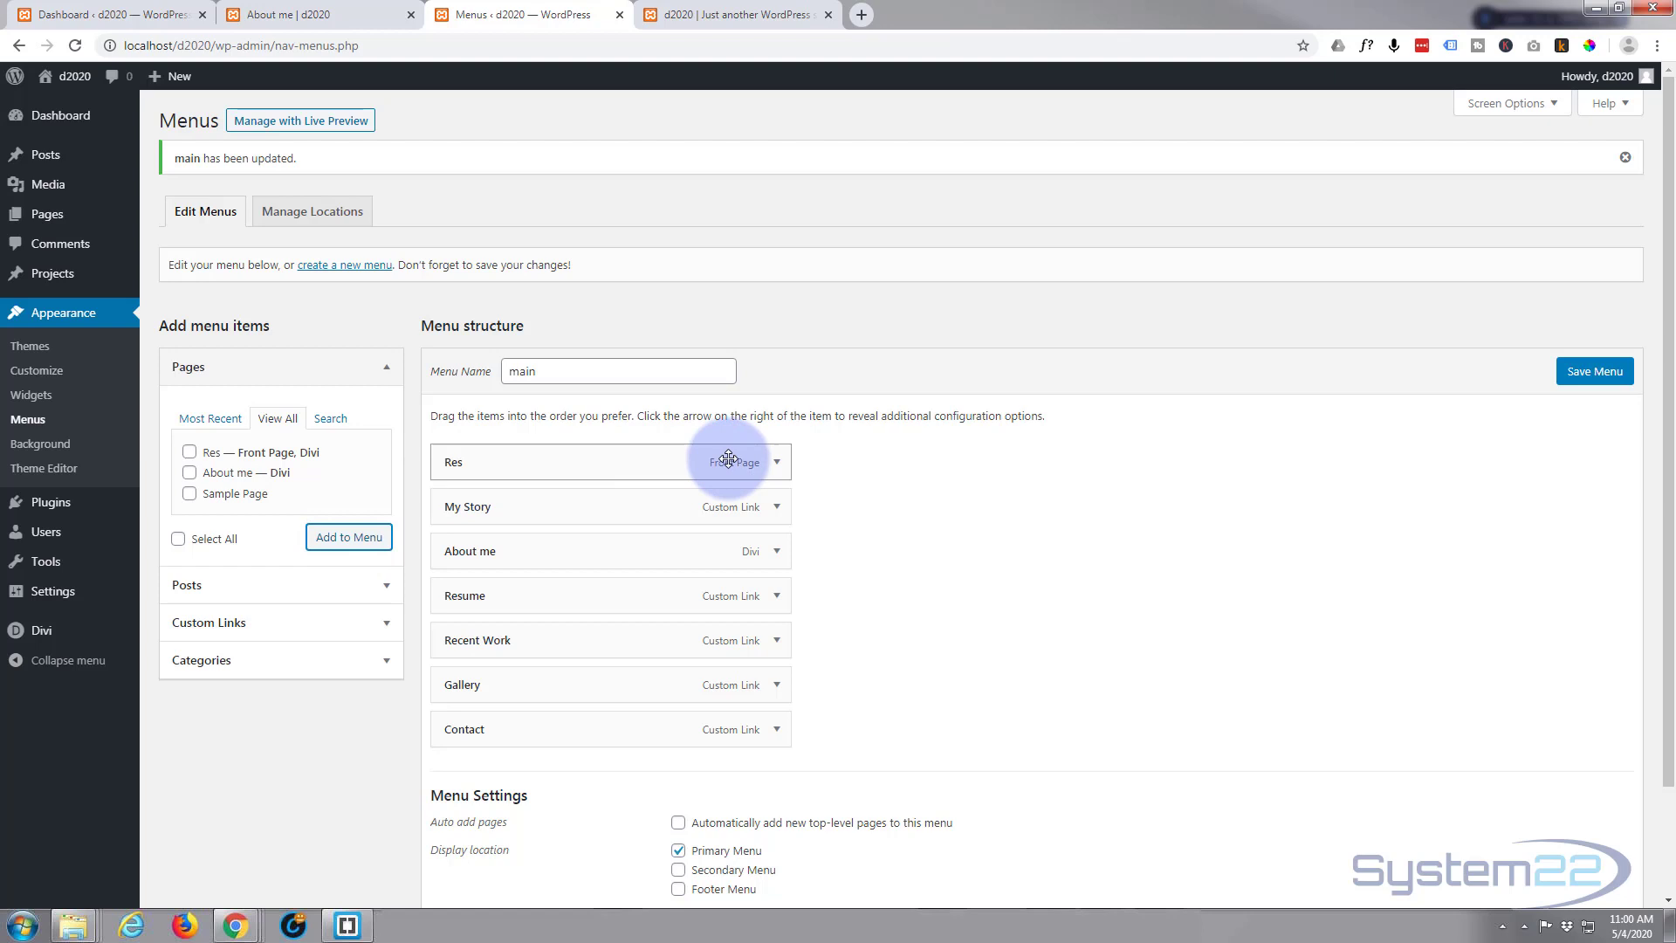
{"action": "left_click", "coordinate": [777, 465]}
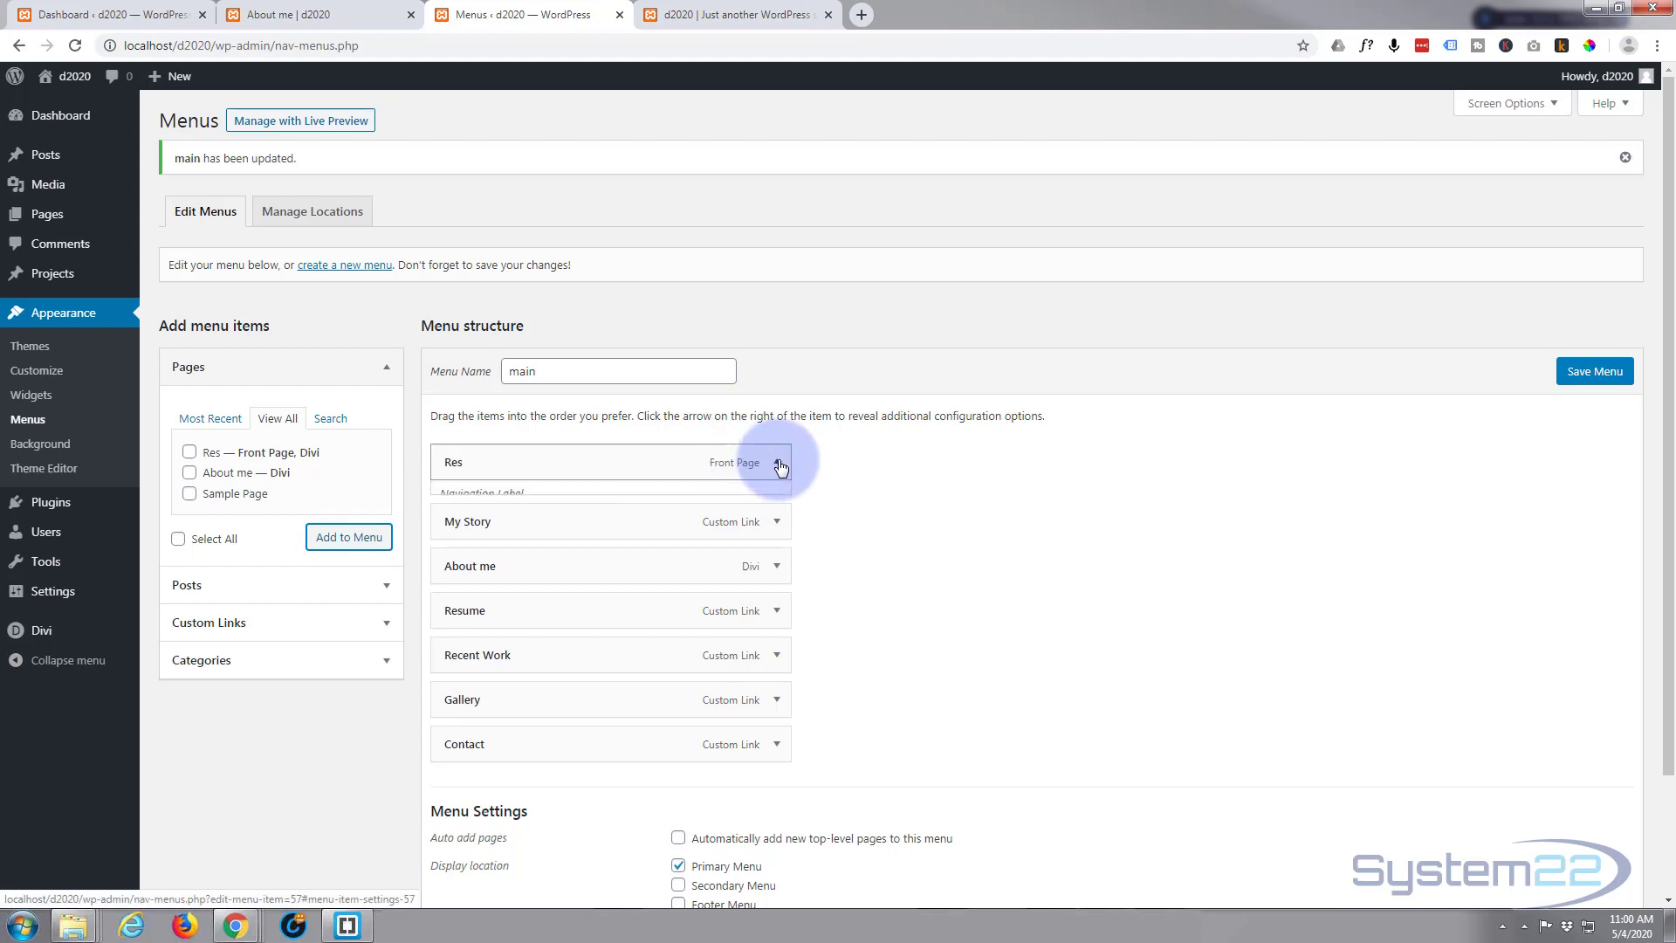
{"action": "left_click_drag", "start_coordinate": [468, 522], "coordinate": [428, 521]}
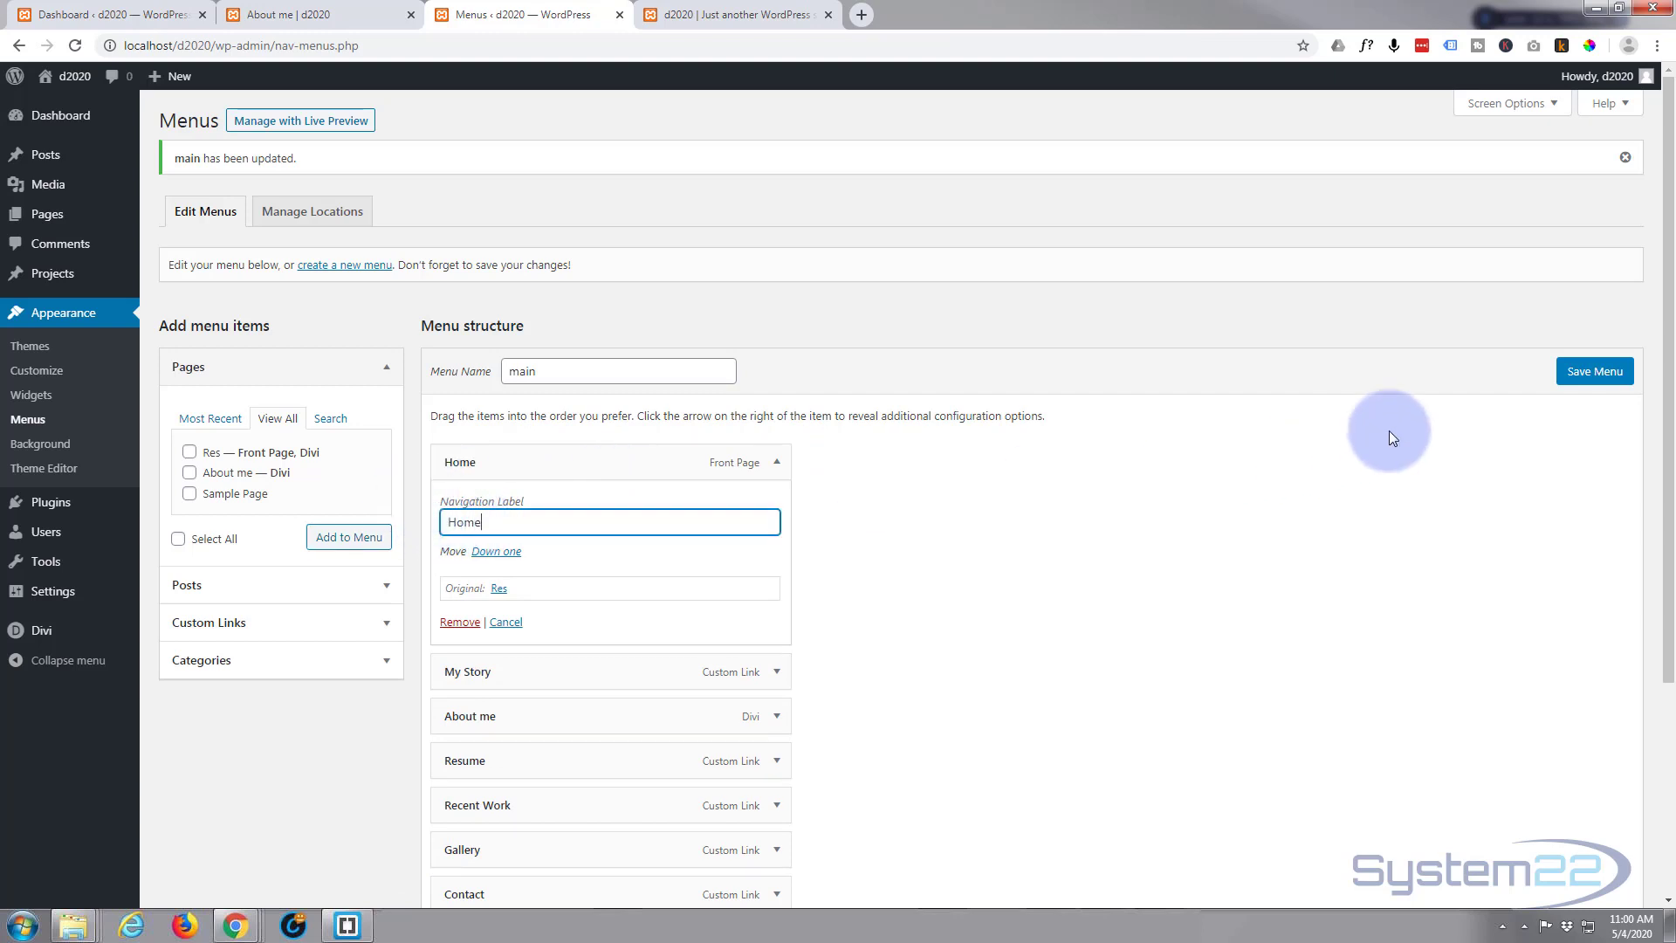
{"action": "left_click", "coordinate": [1585, 376]}
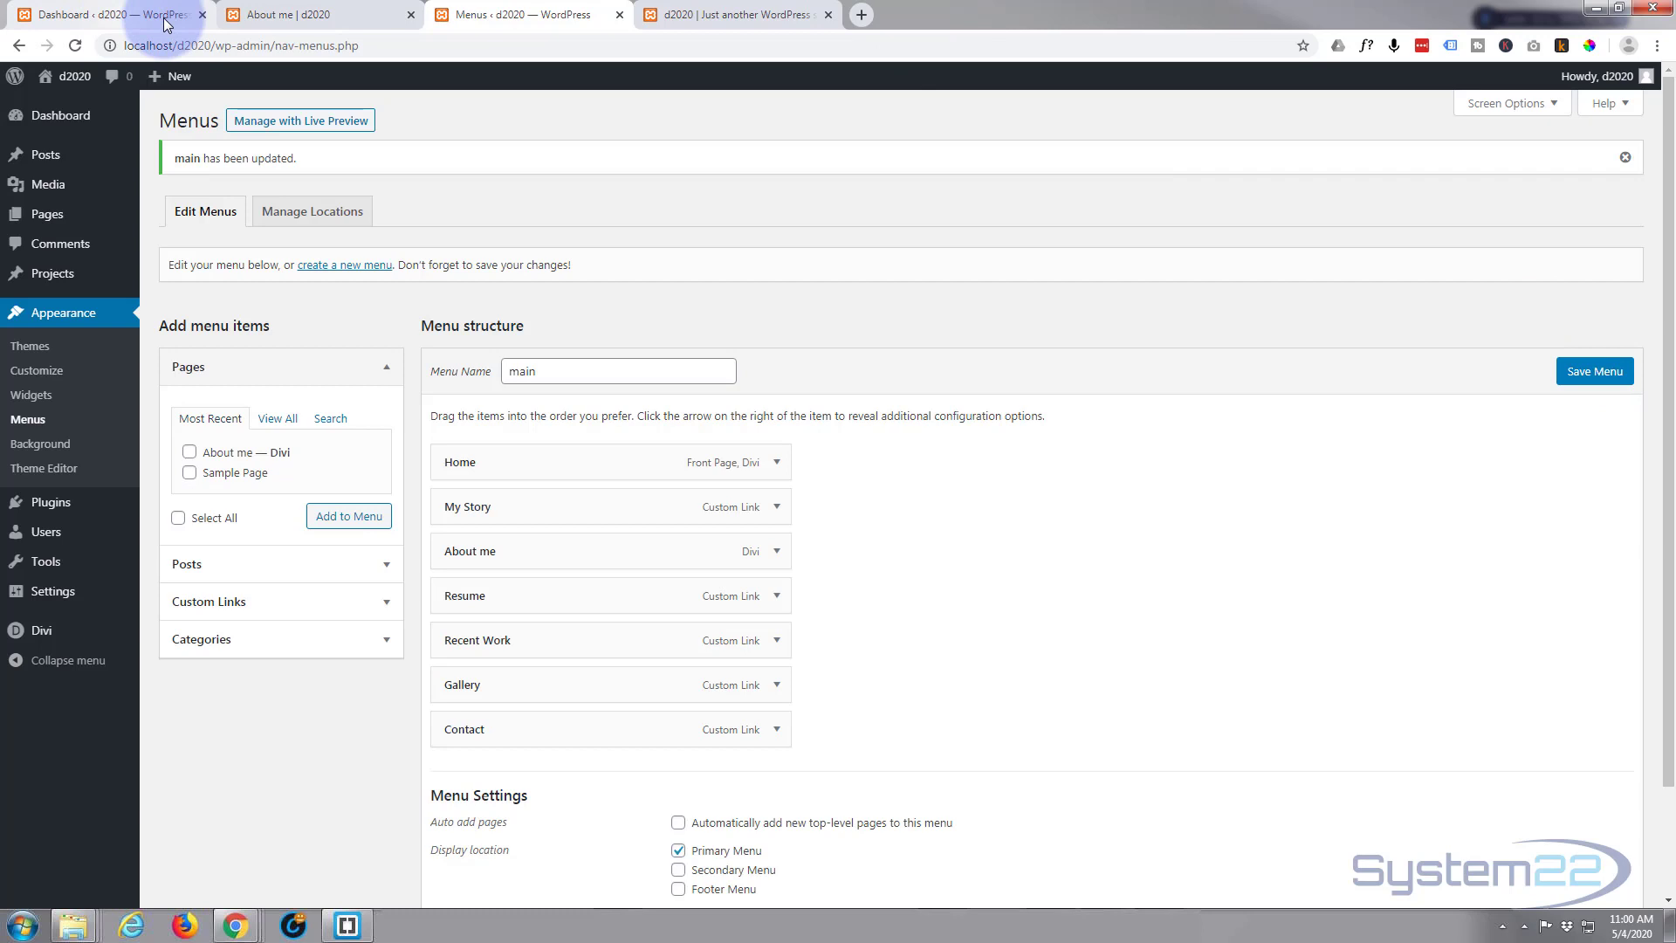
Save the About me page layout and exit the visual builder
{"action": "left_click", "coordinate": [305, 14]}
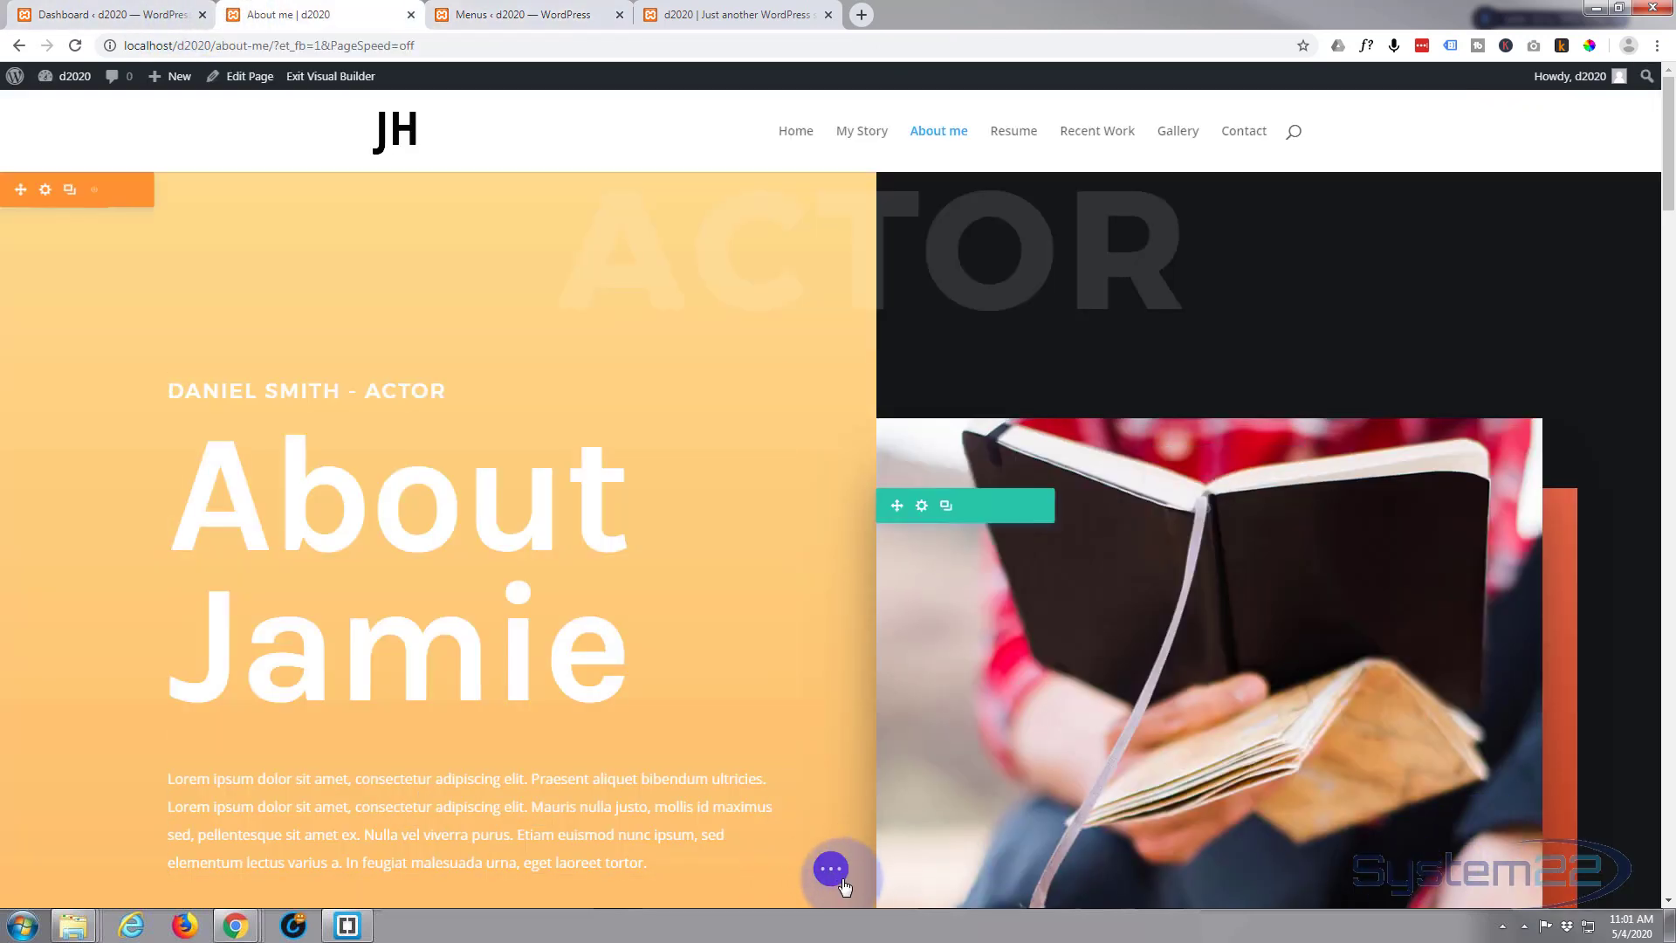
{"action": "left_click", "coordinate": [831, 869]}
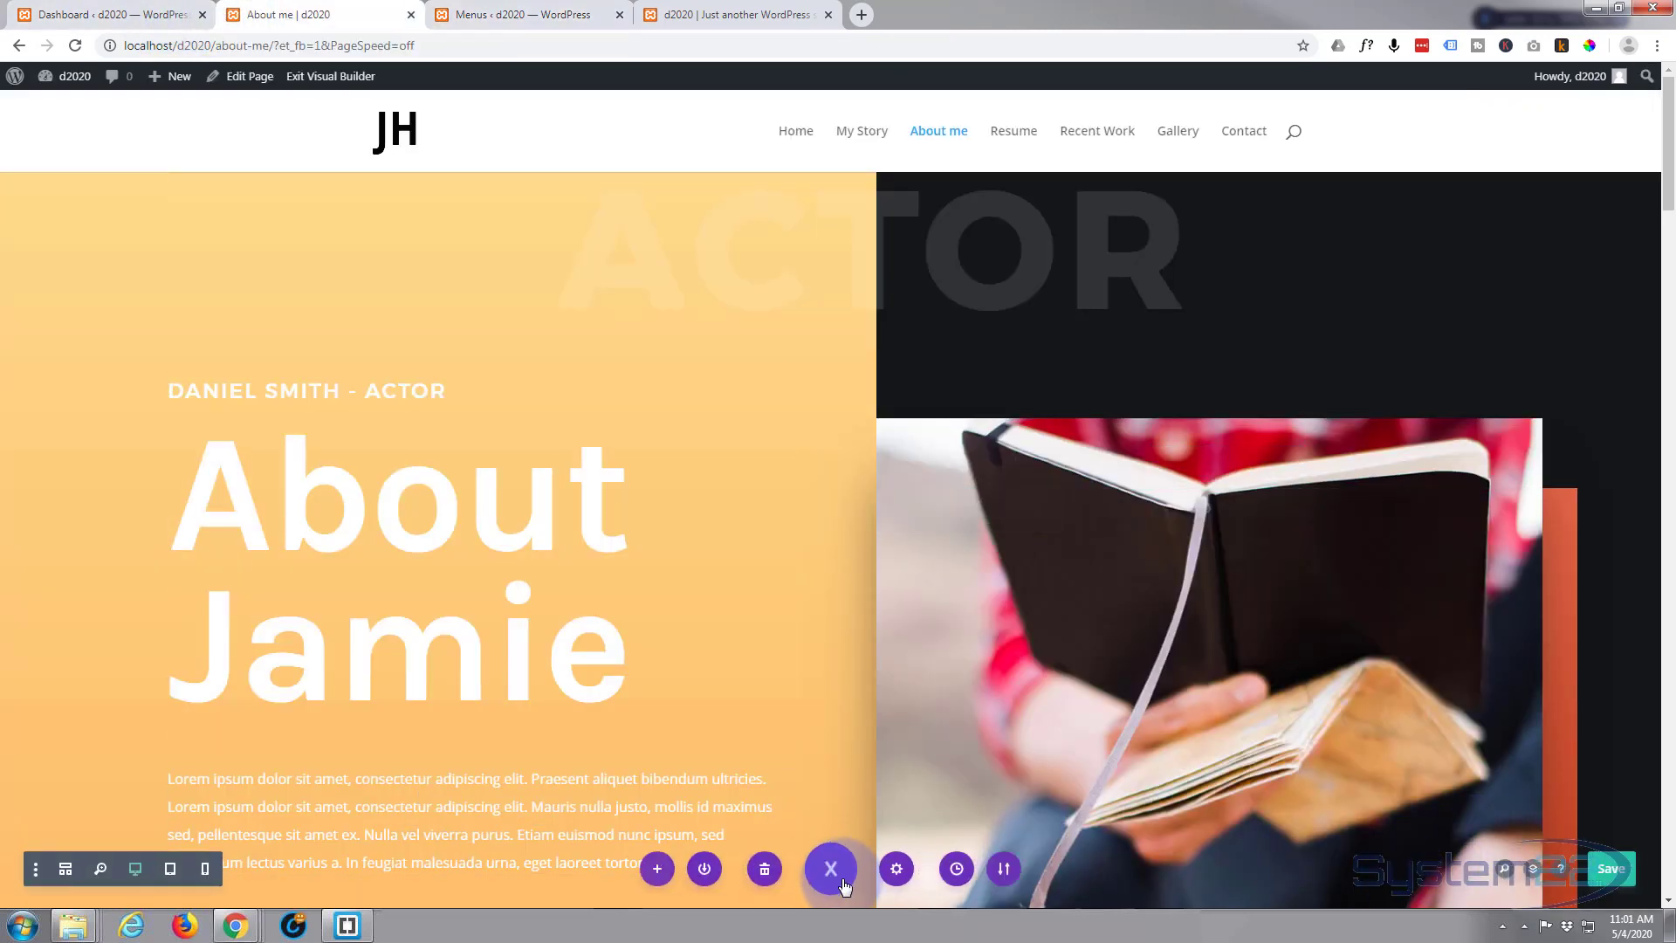
{"action": "left_click", "coordinate": [1610, 869]}
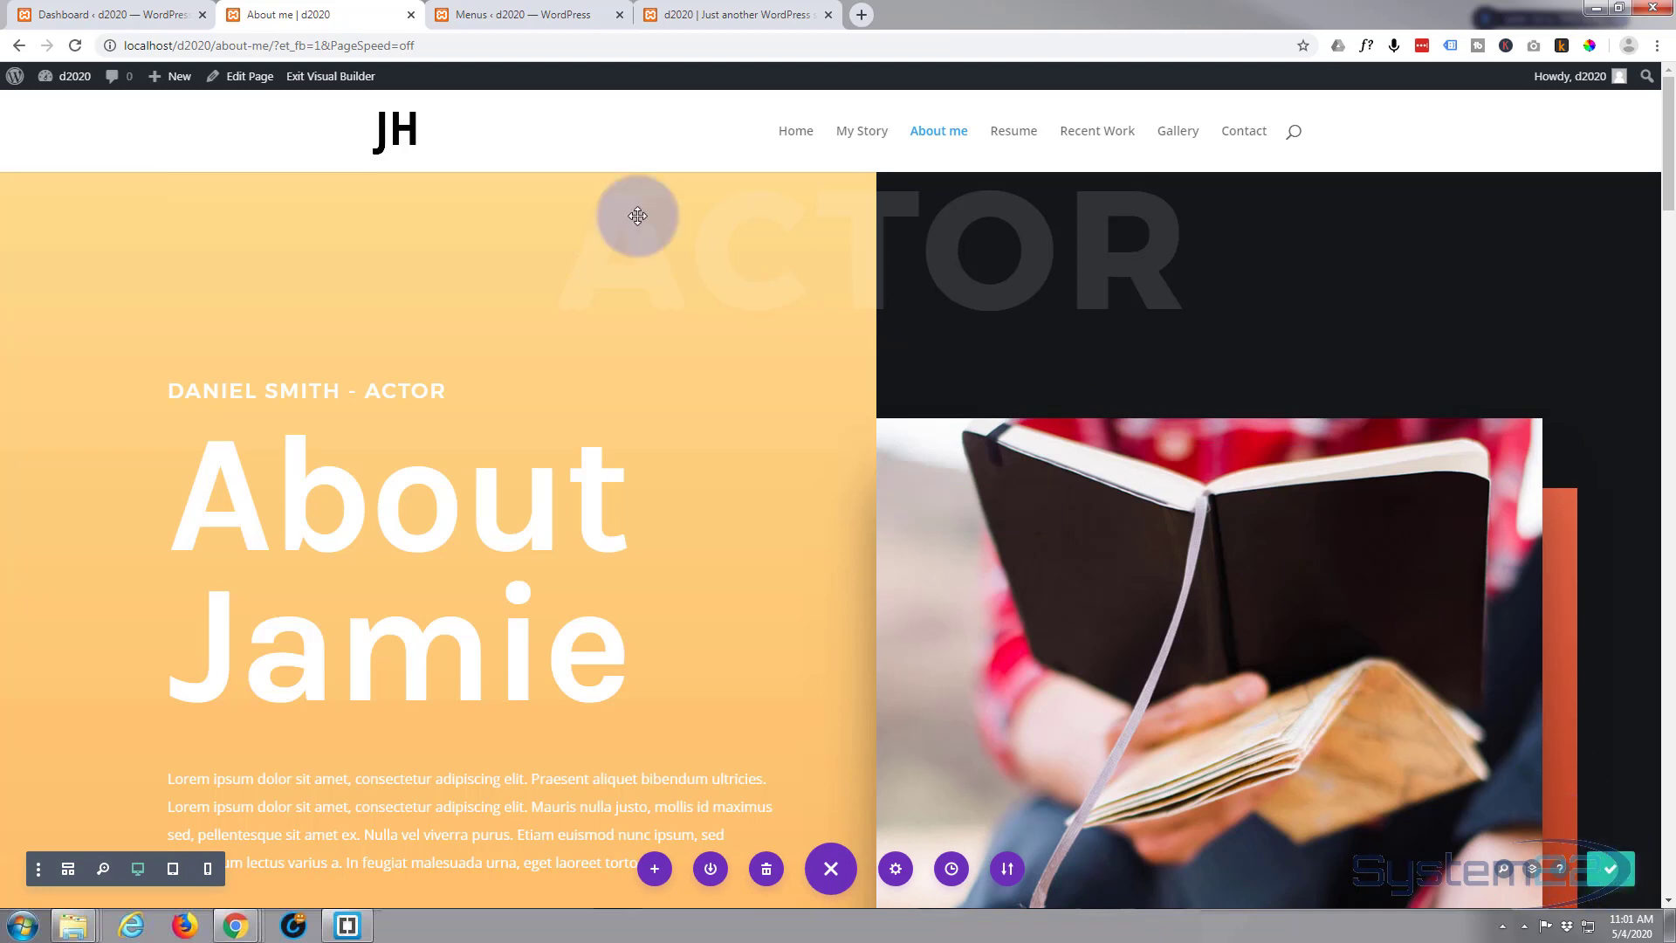
{"action": "left_click", "coordinate": [346, 78]}
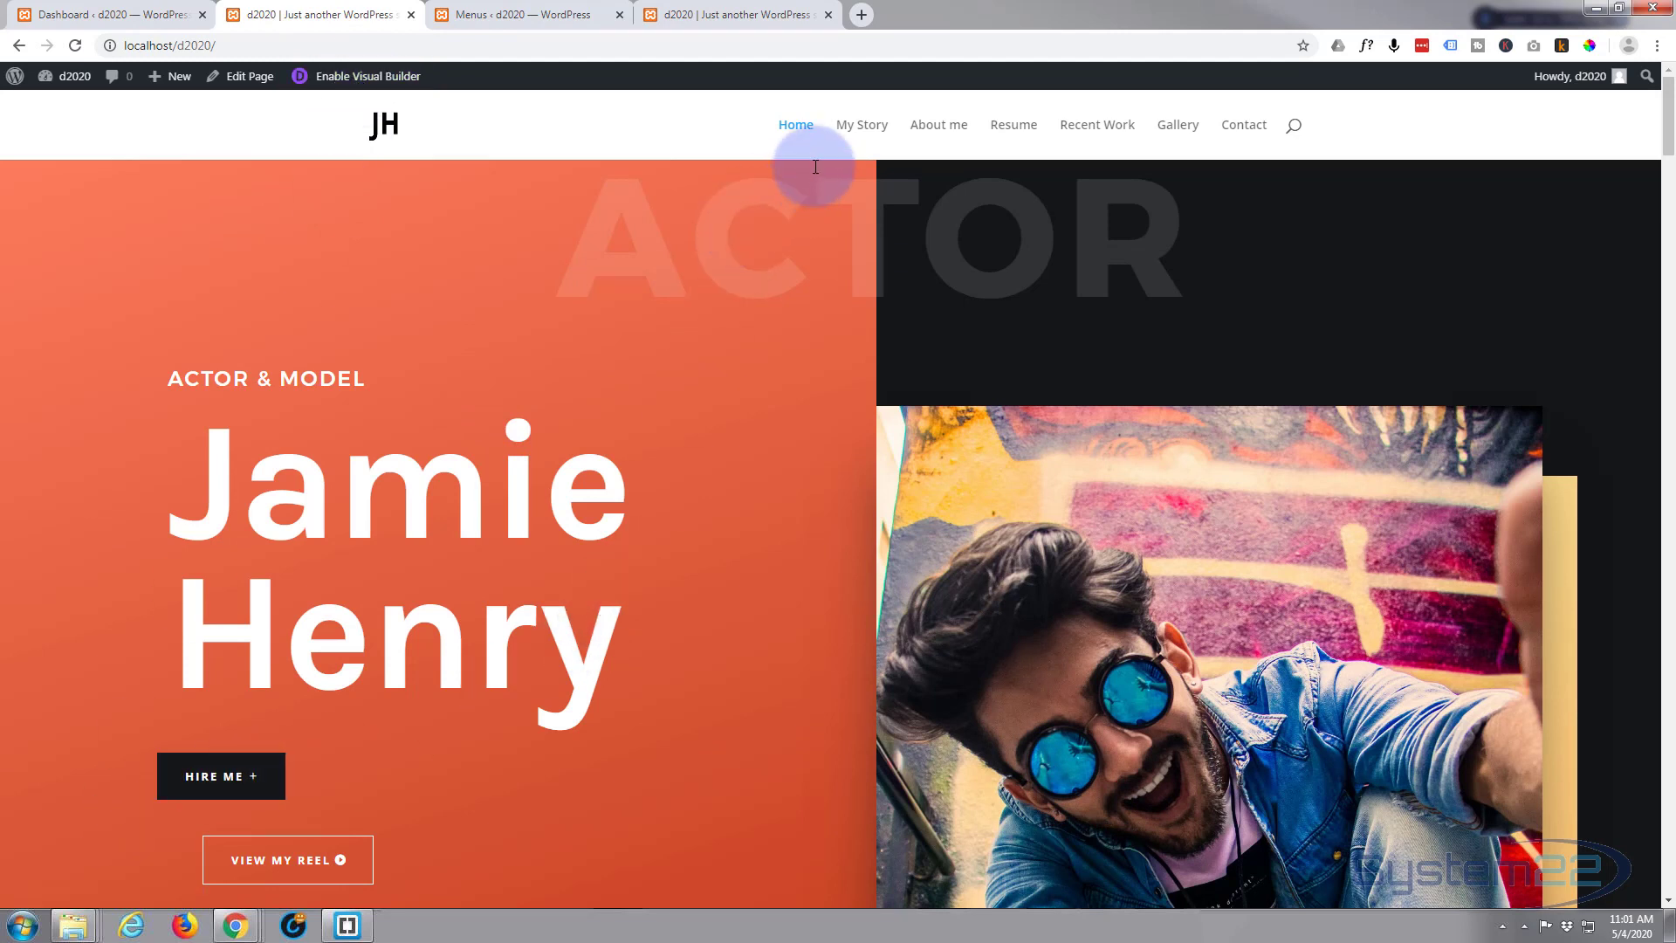
Enable the visual builder on the home page and scroll to the View My Reel button
{"action": "scroll", "coordinate": [244, 766], "scroll_direction": "down", "scroll_amount": 1}
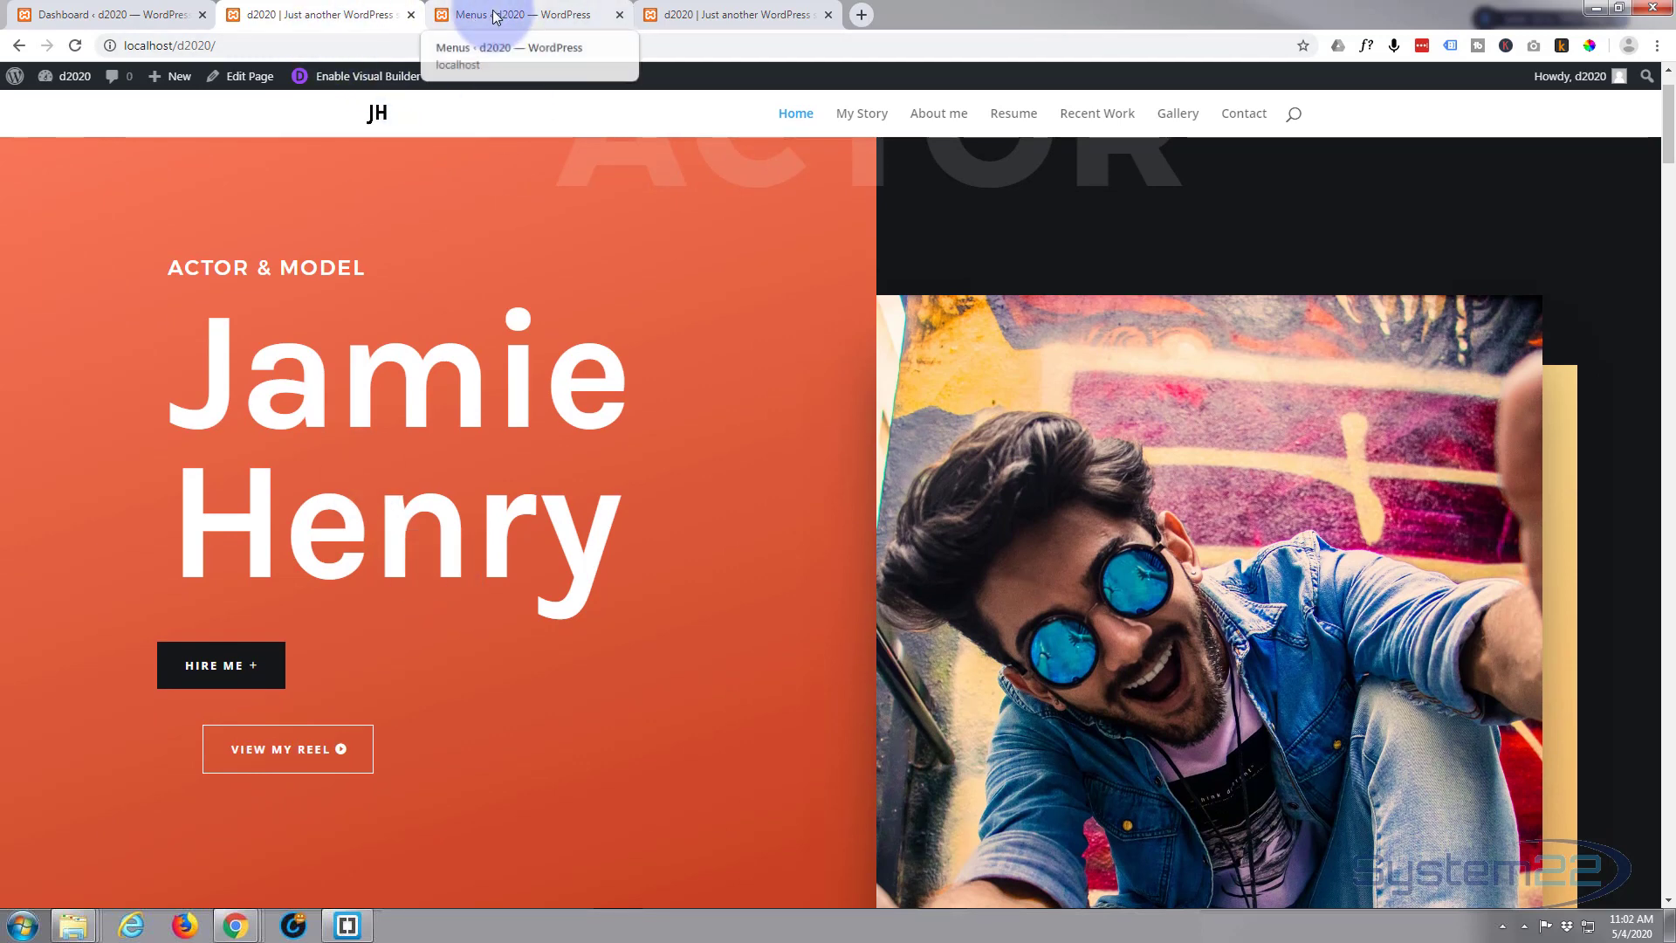
{"action": "left_click", "coordinate": [349, 78]}
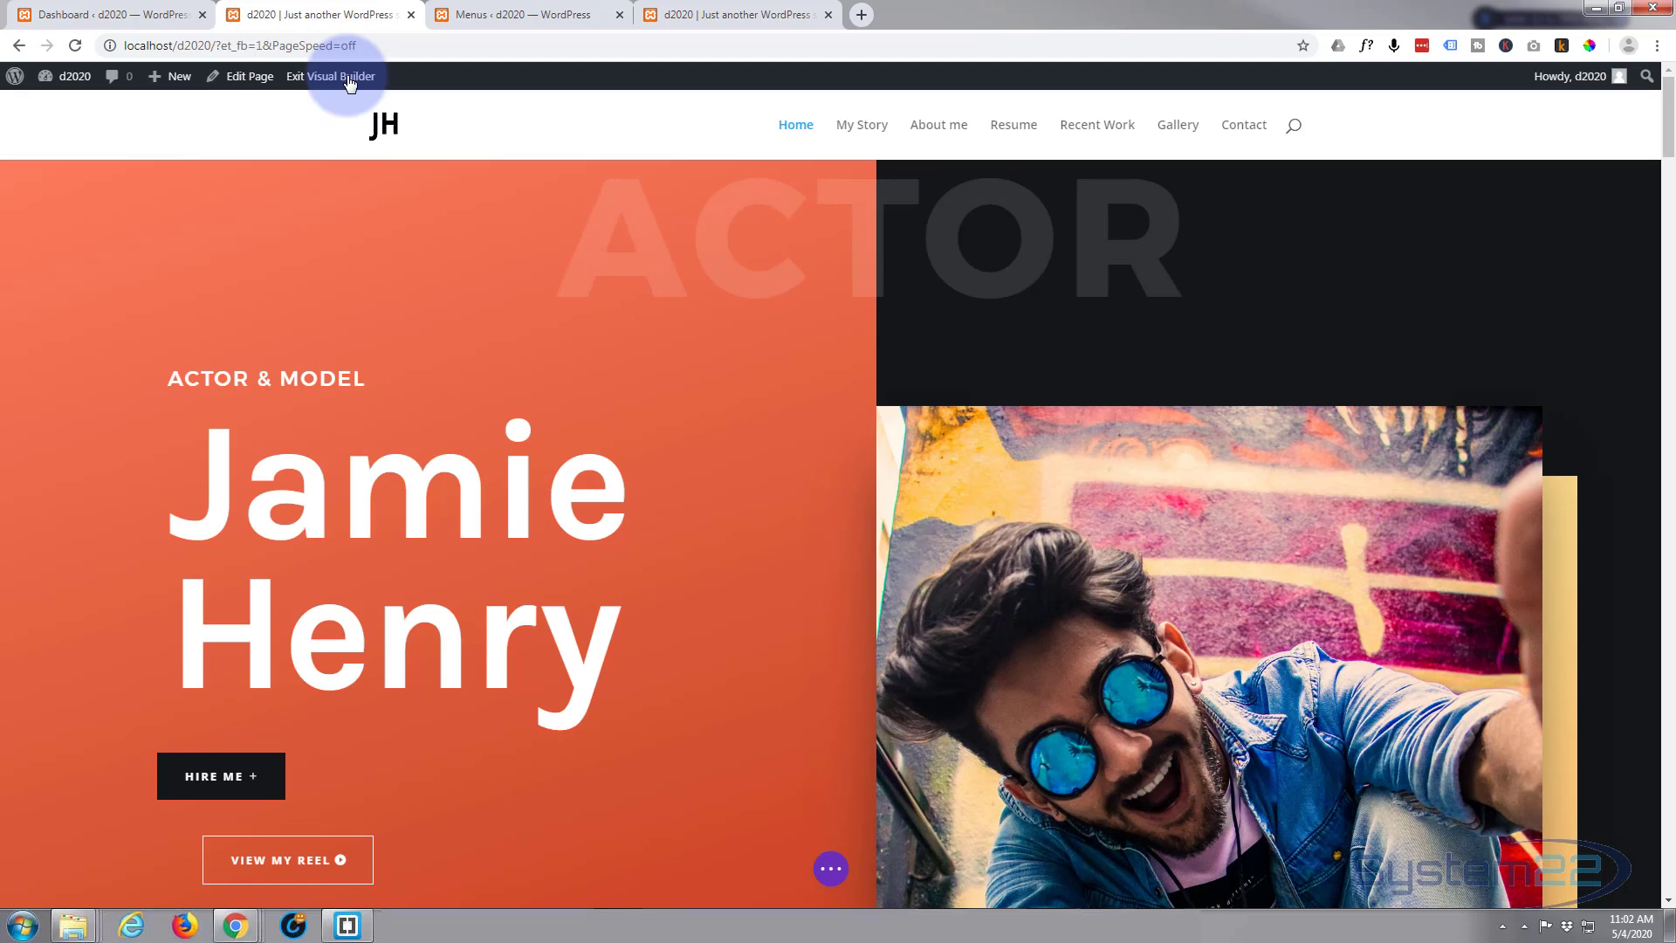
{"action": "scroll", "coordinate": [344, 375], "scroll_direction": "down", "scroll_amount": 5}
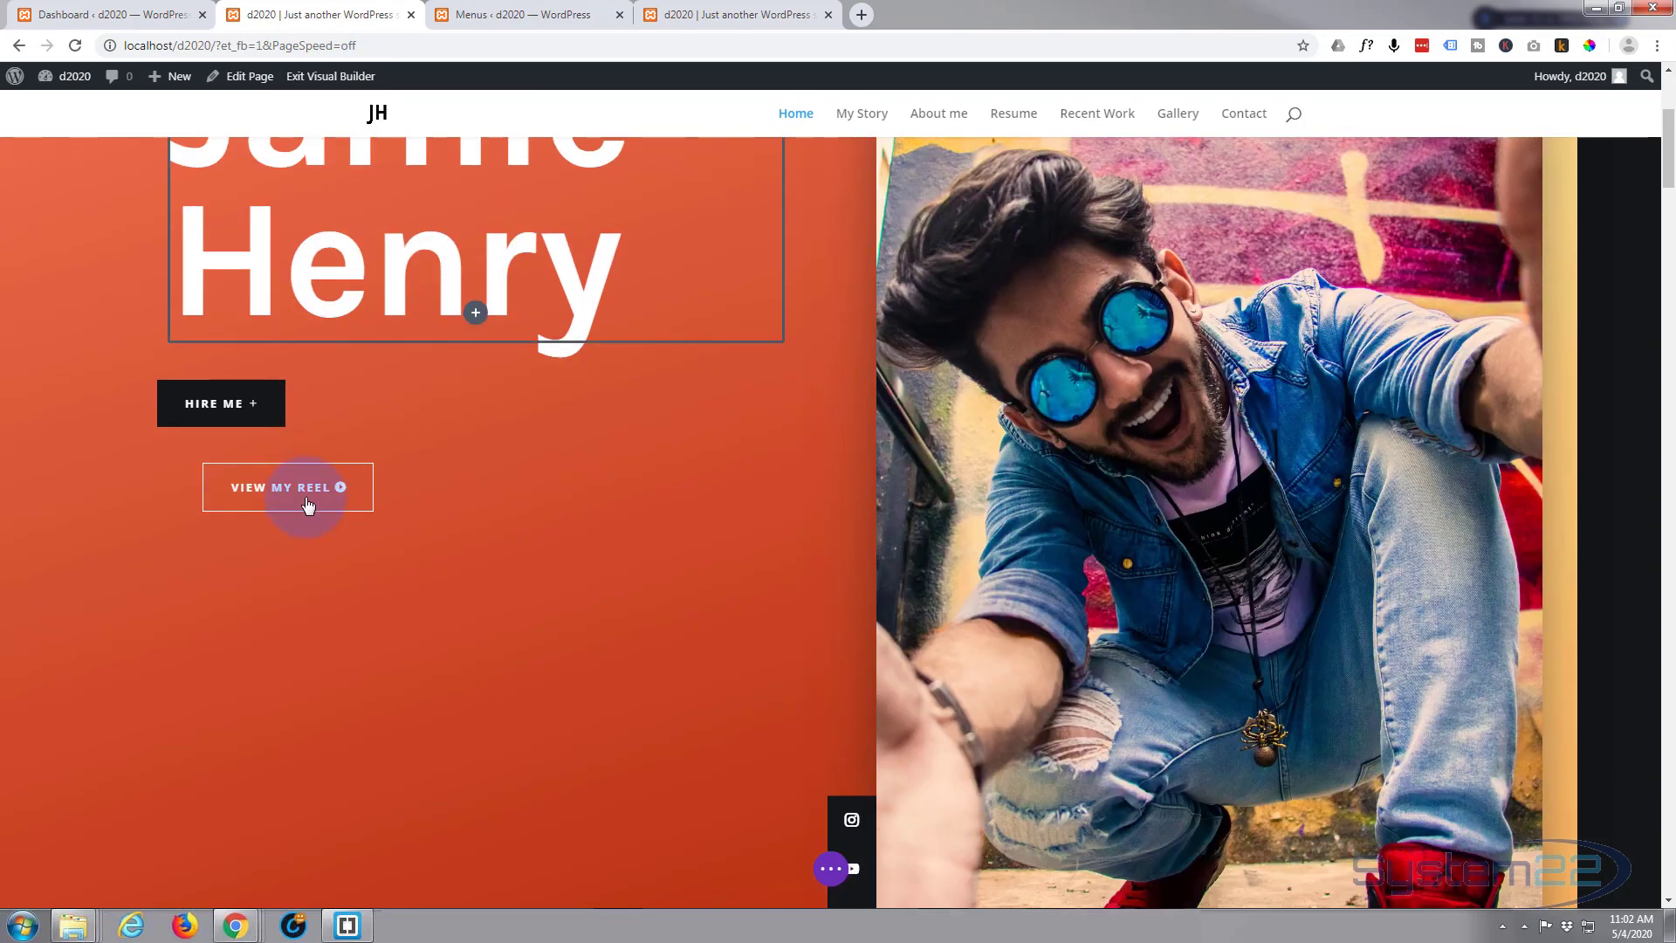
{"action": "mouse_move", "coordinate": [249, 488]}
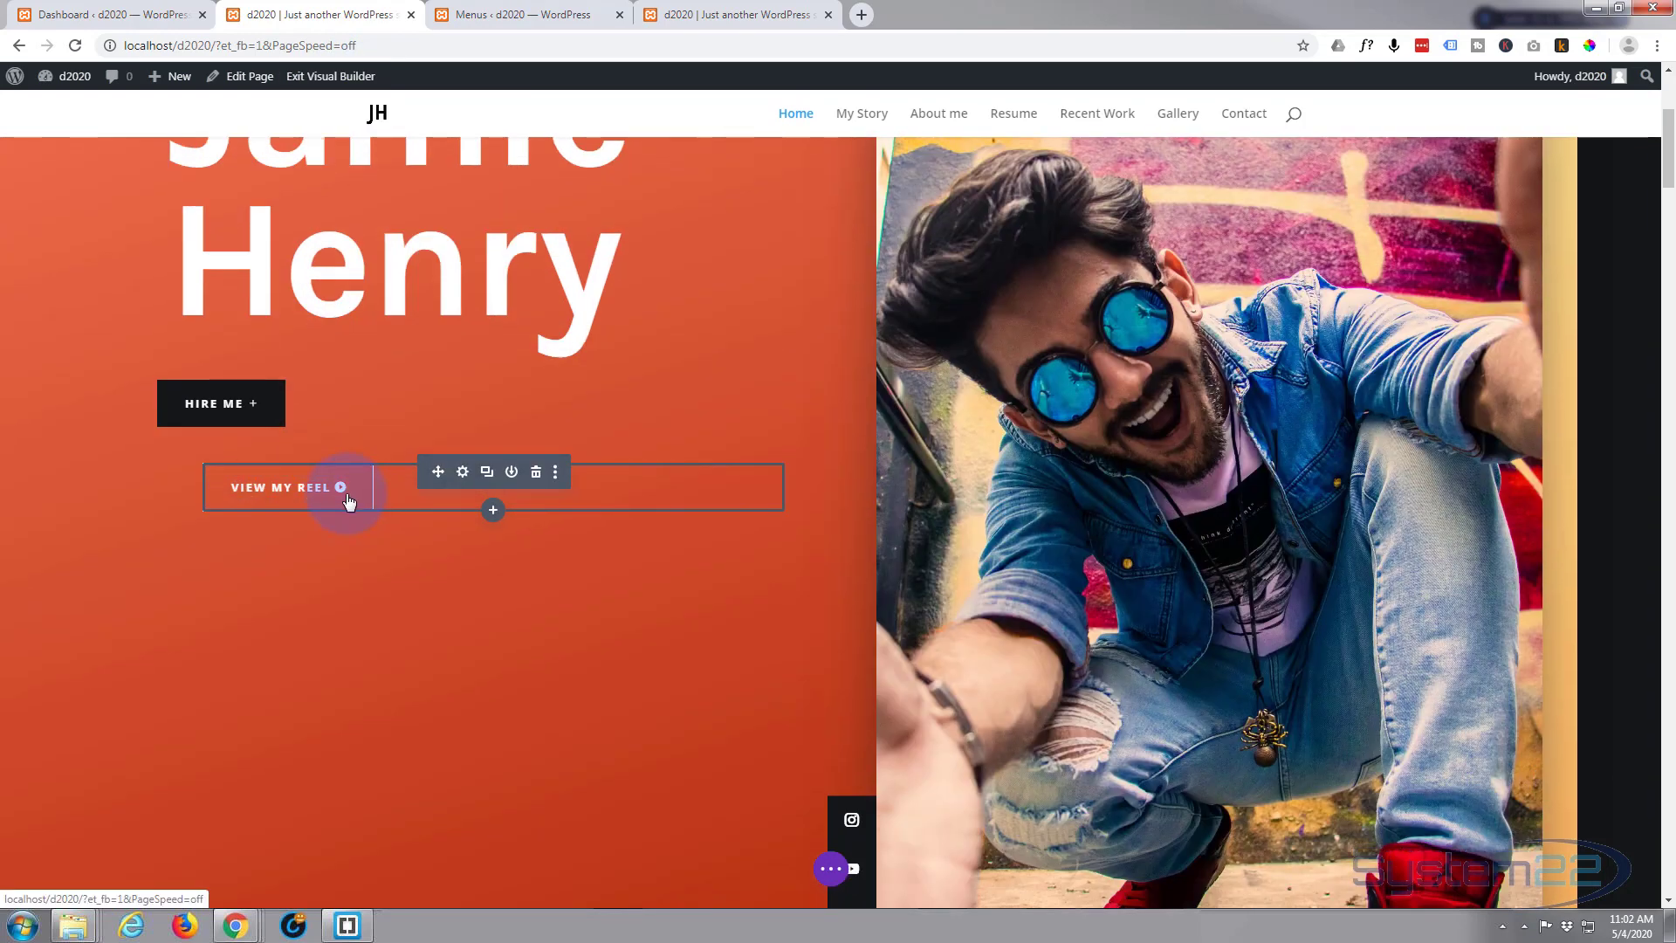
Relabel the View My Reel button to 'About Me'
{"action": "left_click", "coordinate": [463, 475]}
{"action": "left_click", "coordinate": [577, 511]}
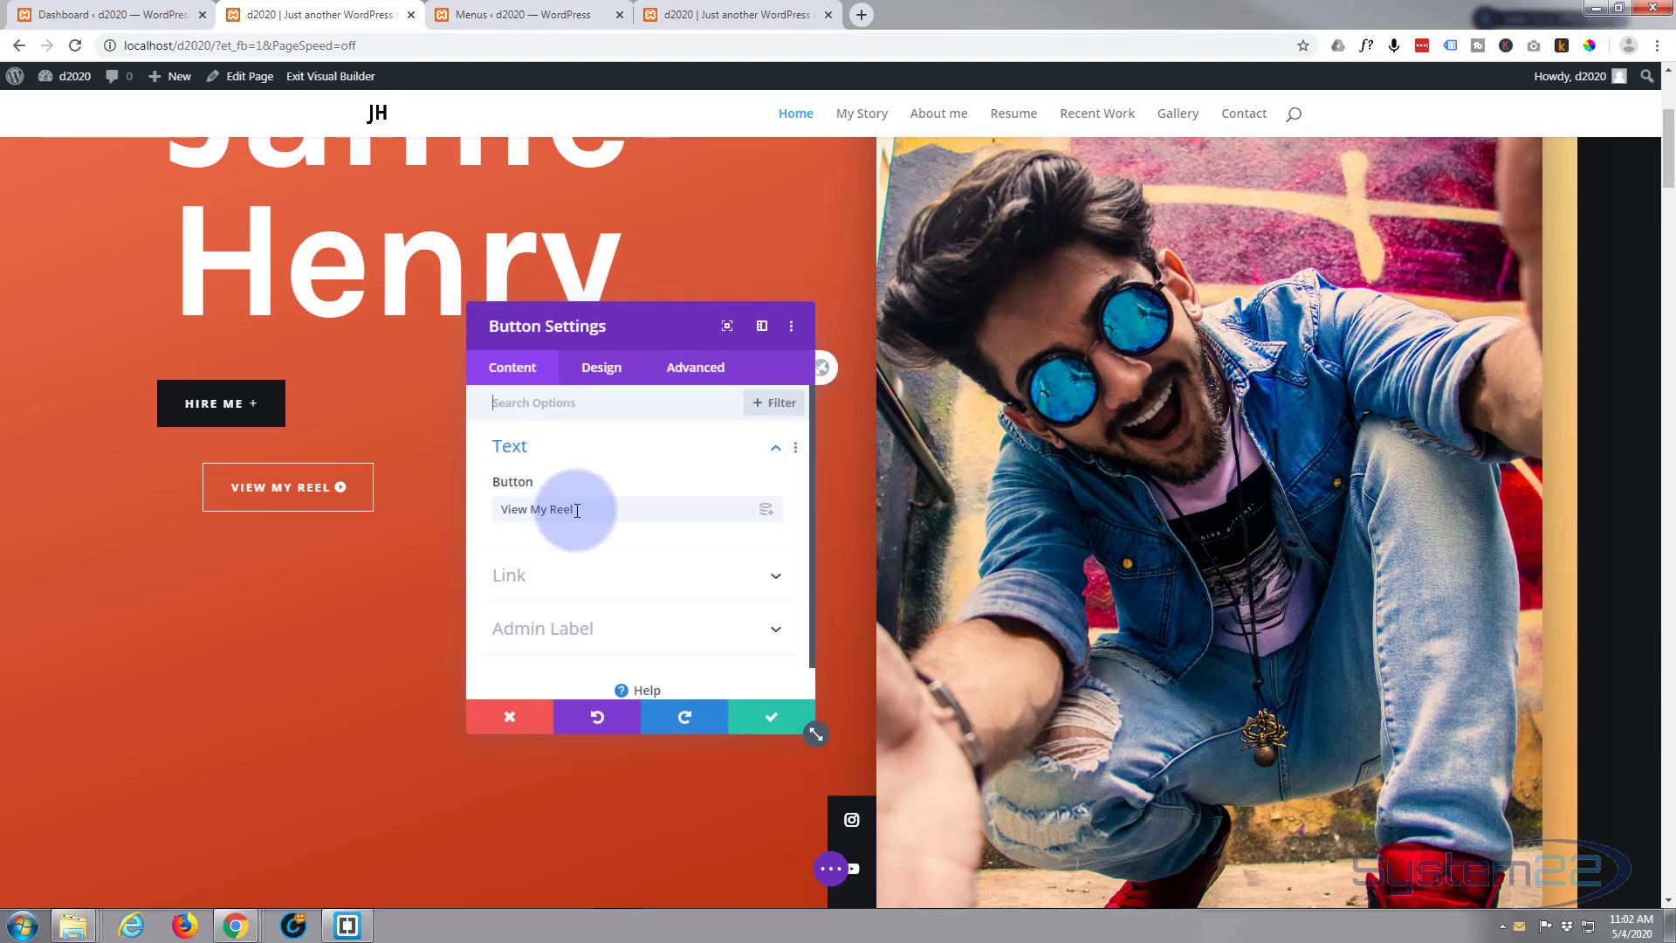
{"action": "left_click_drag", "start_coordinate": [577, 510], "coordinate": [491, 511]}
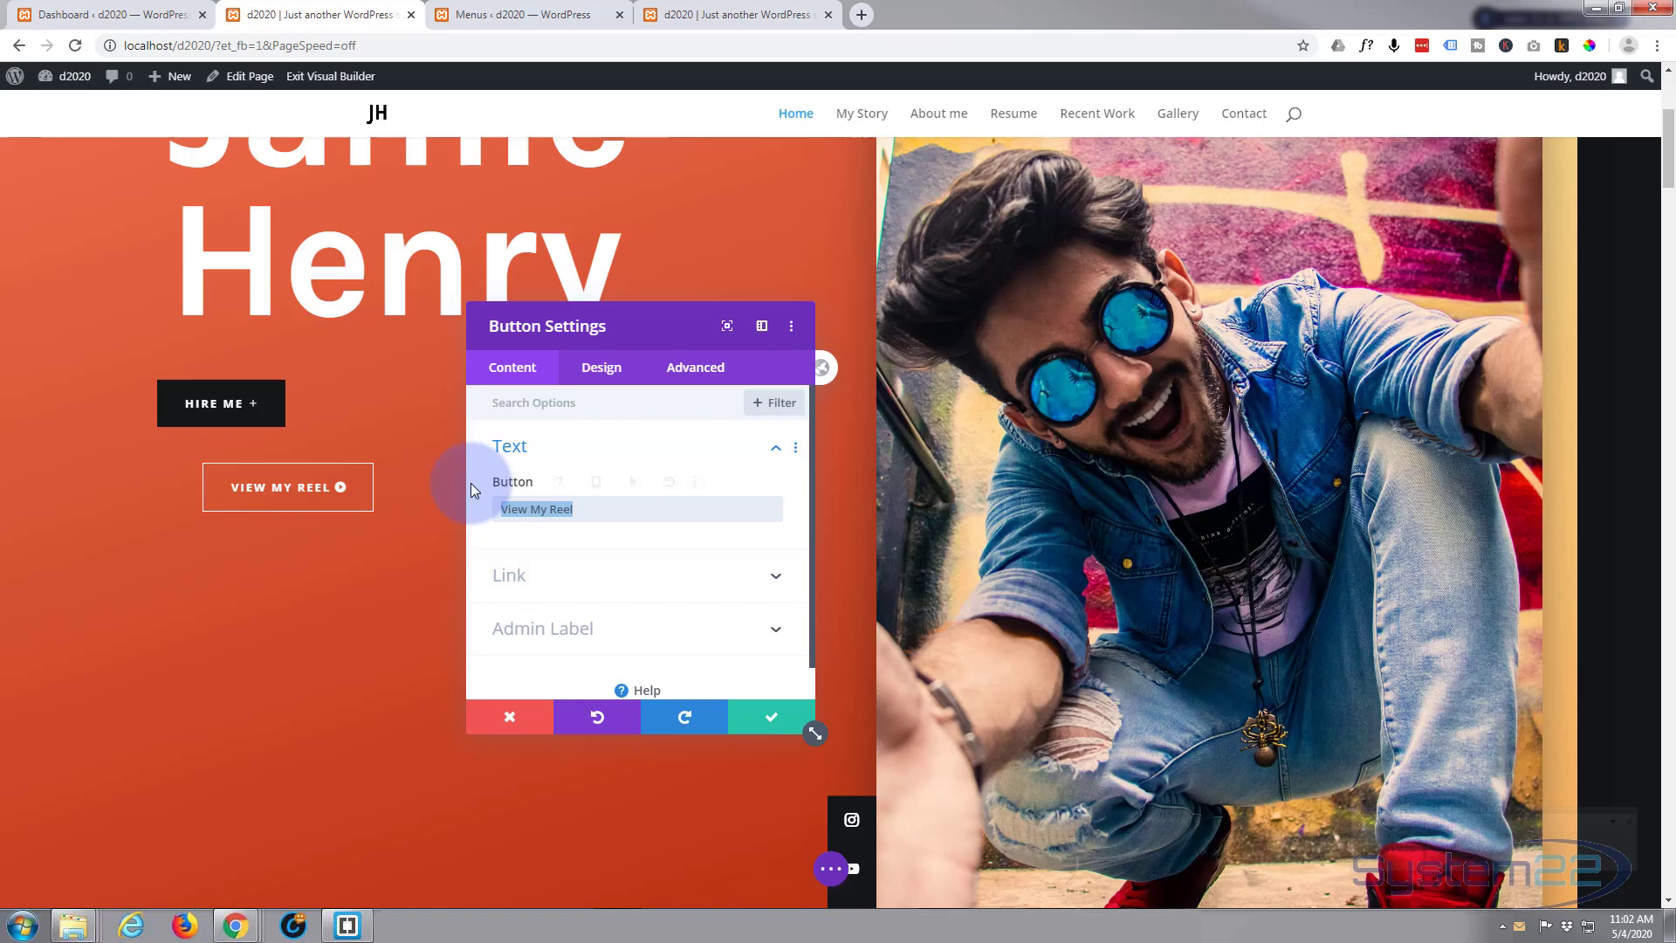
{"action": "type", "text": "About"}
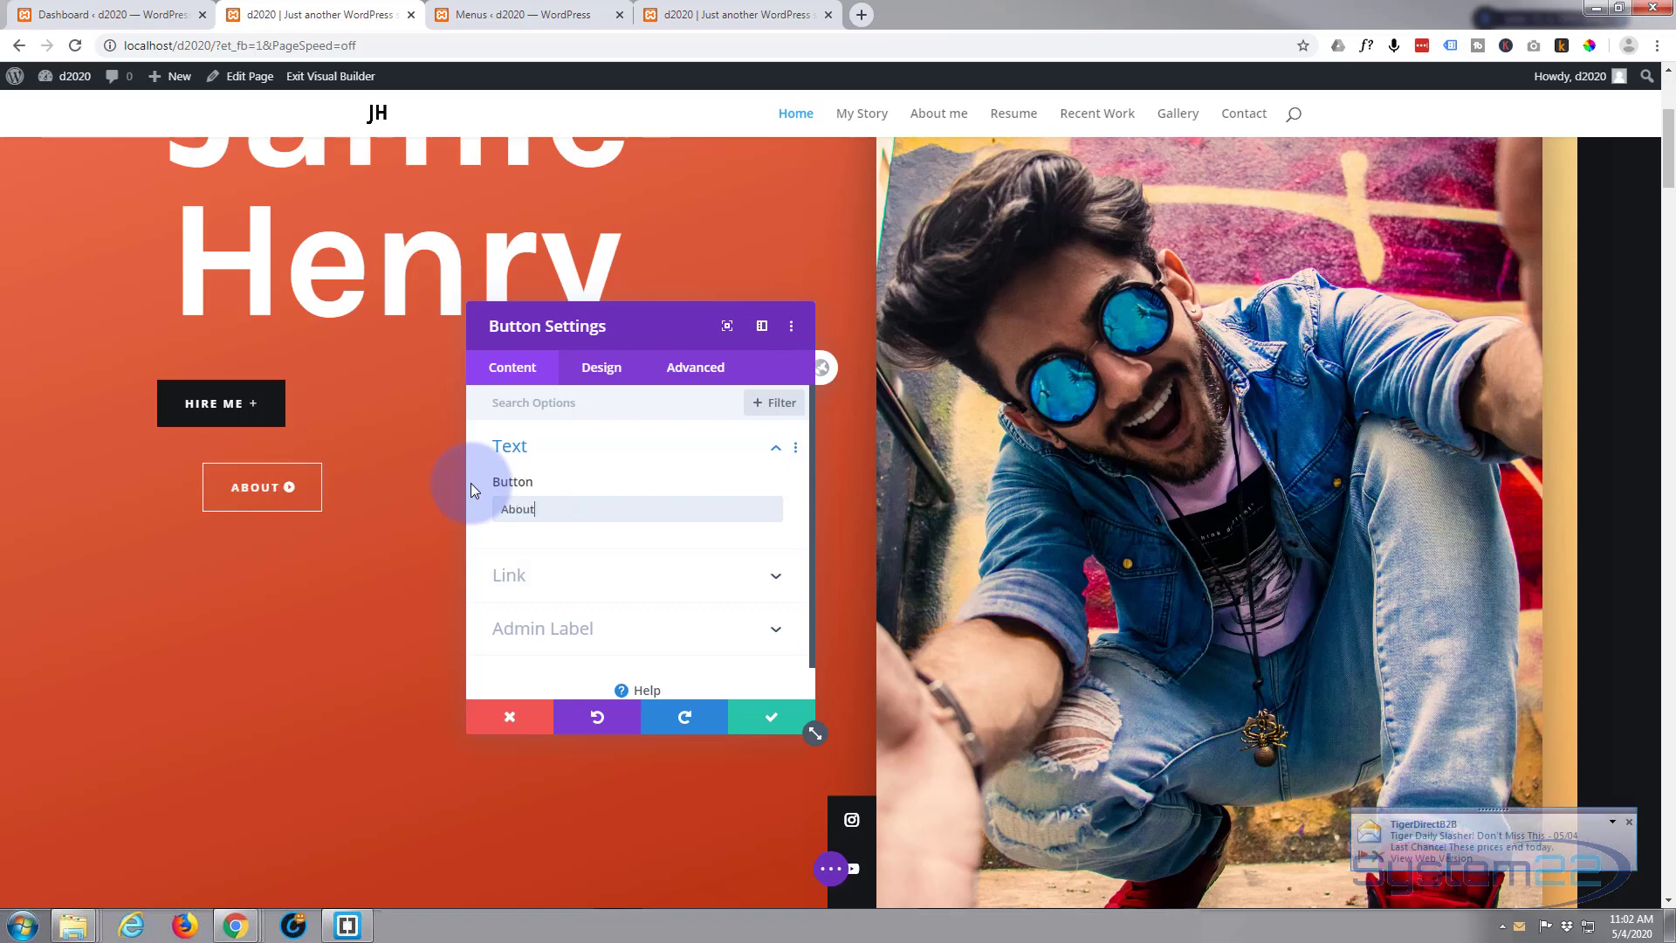
{"action": "type", "text": " <"}
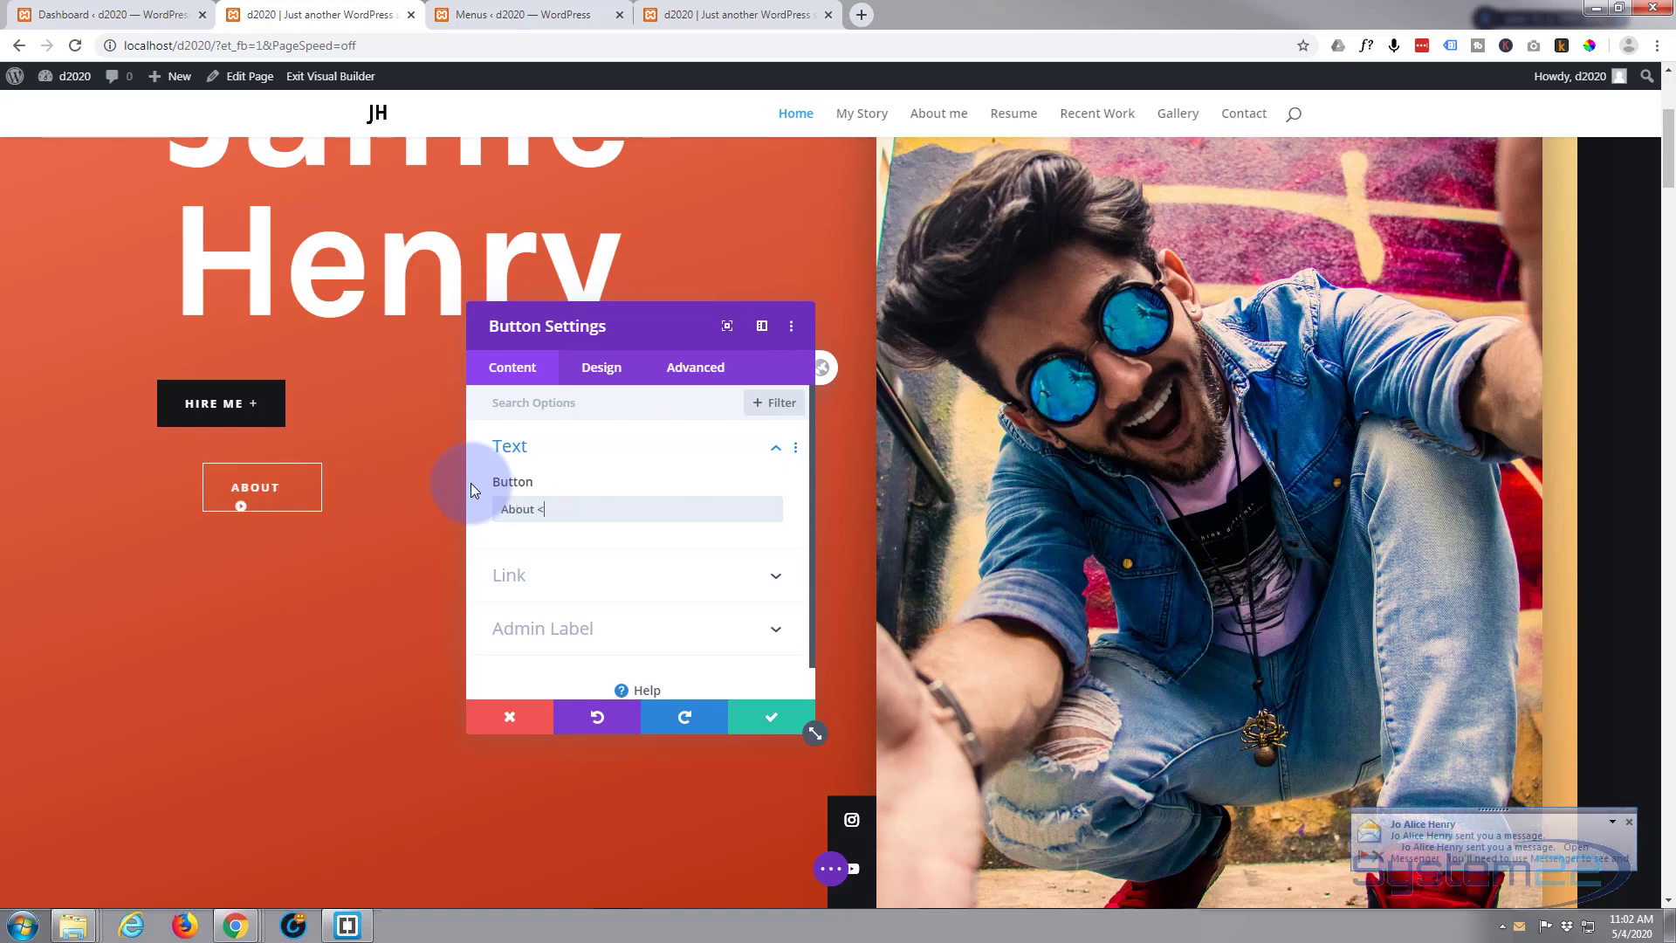
{"action": "key", "text": "BackSpace"}
{"action": "key", "text": "BackSpace"}
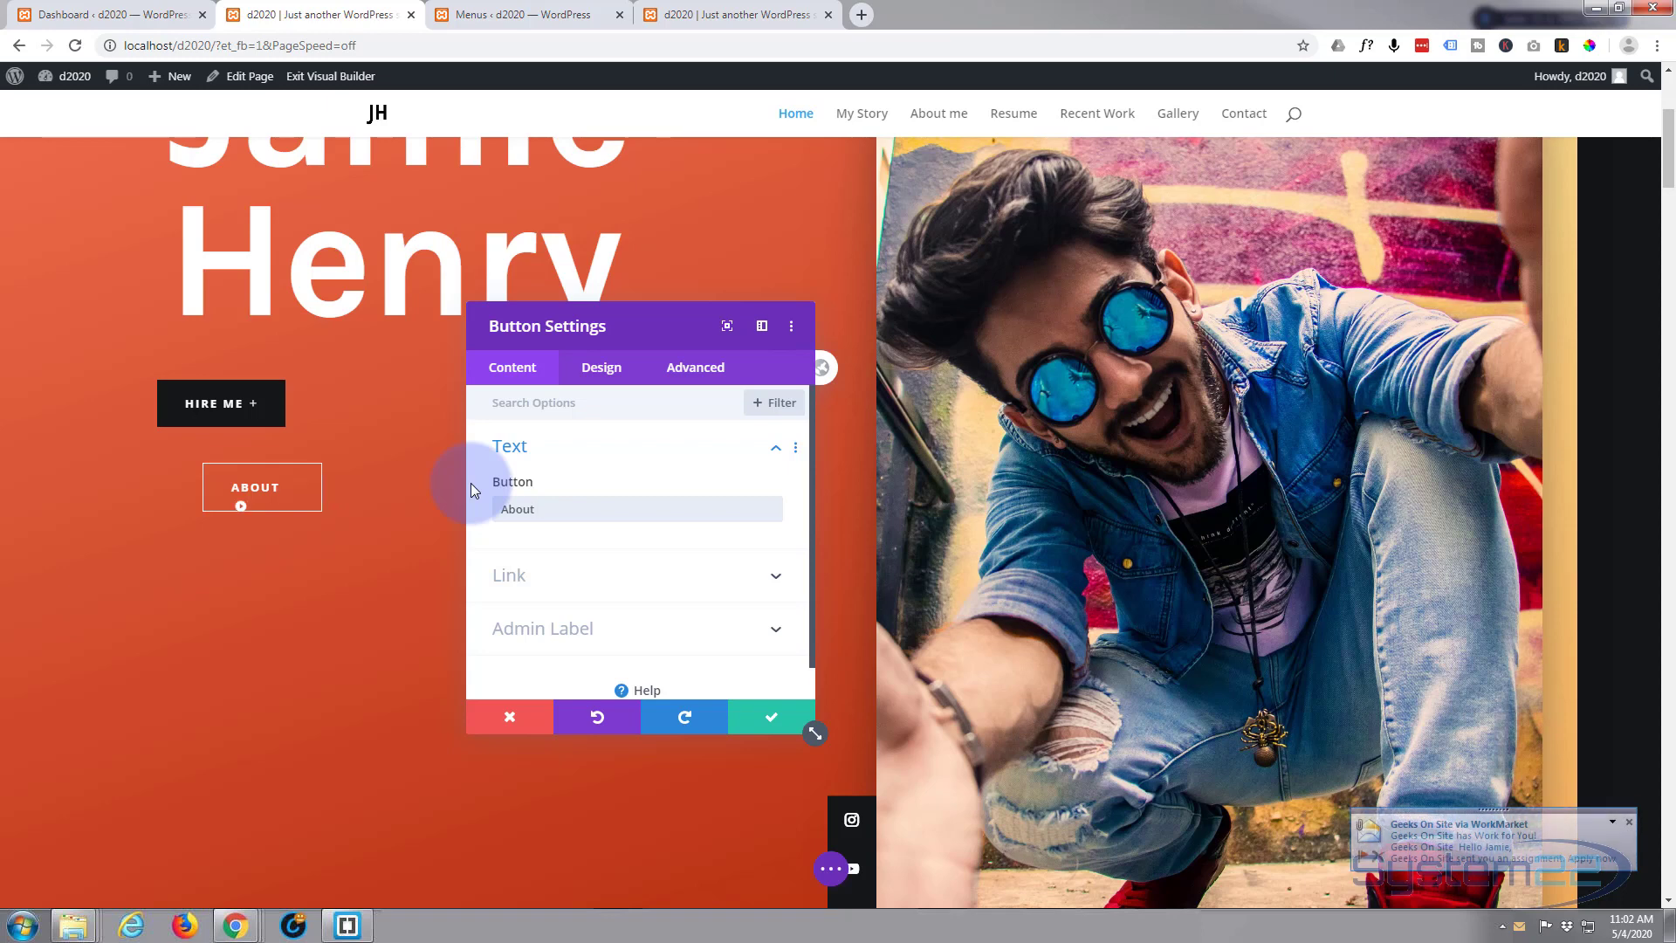
{"action": "type", "text": "Me"}
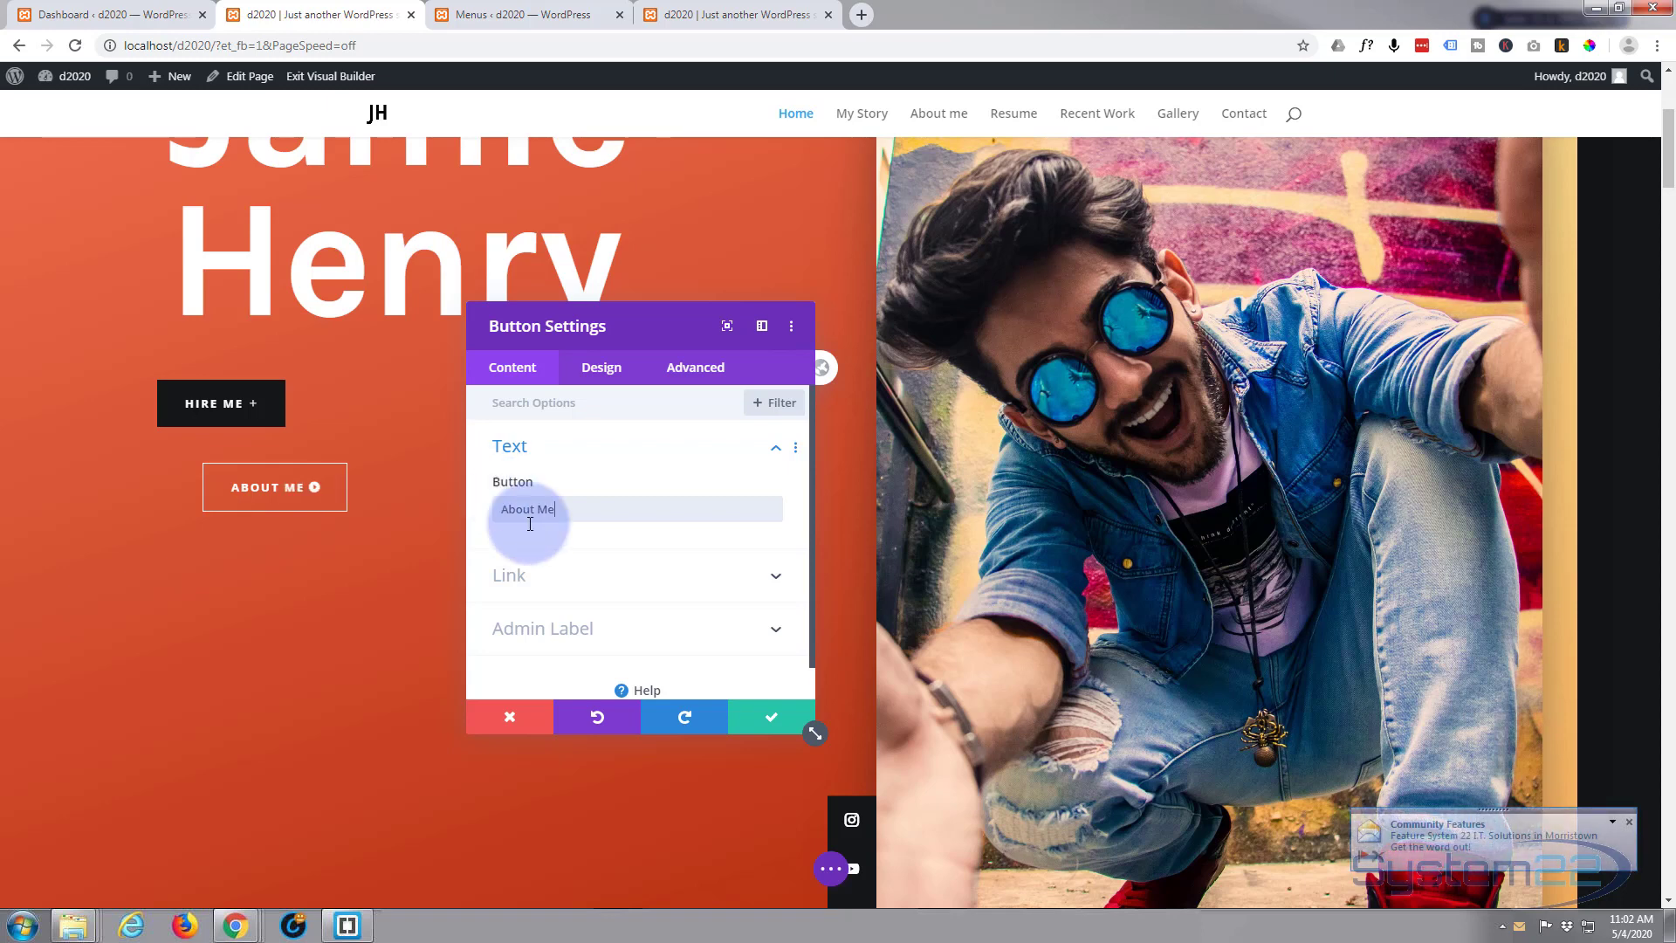
Set the button's link to the pasted About me page address and confirm
{"action": "left_click", "coordinate": [573, 572]}
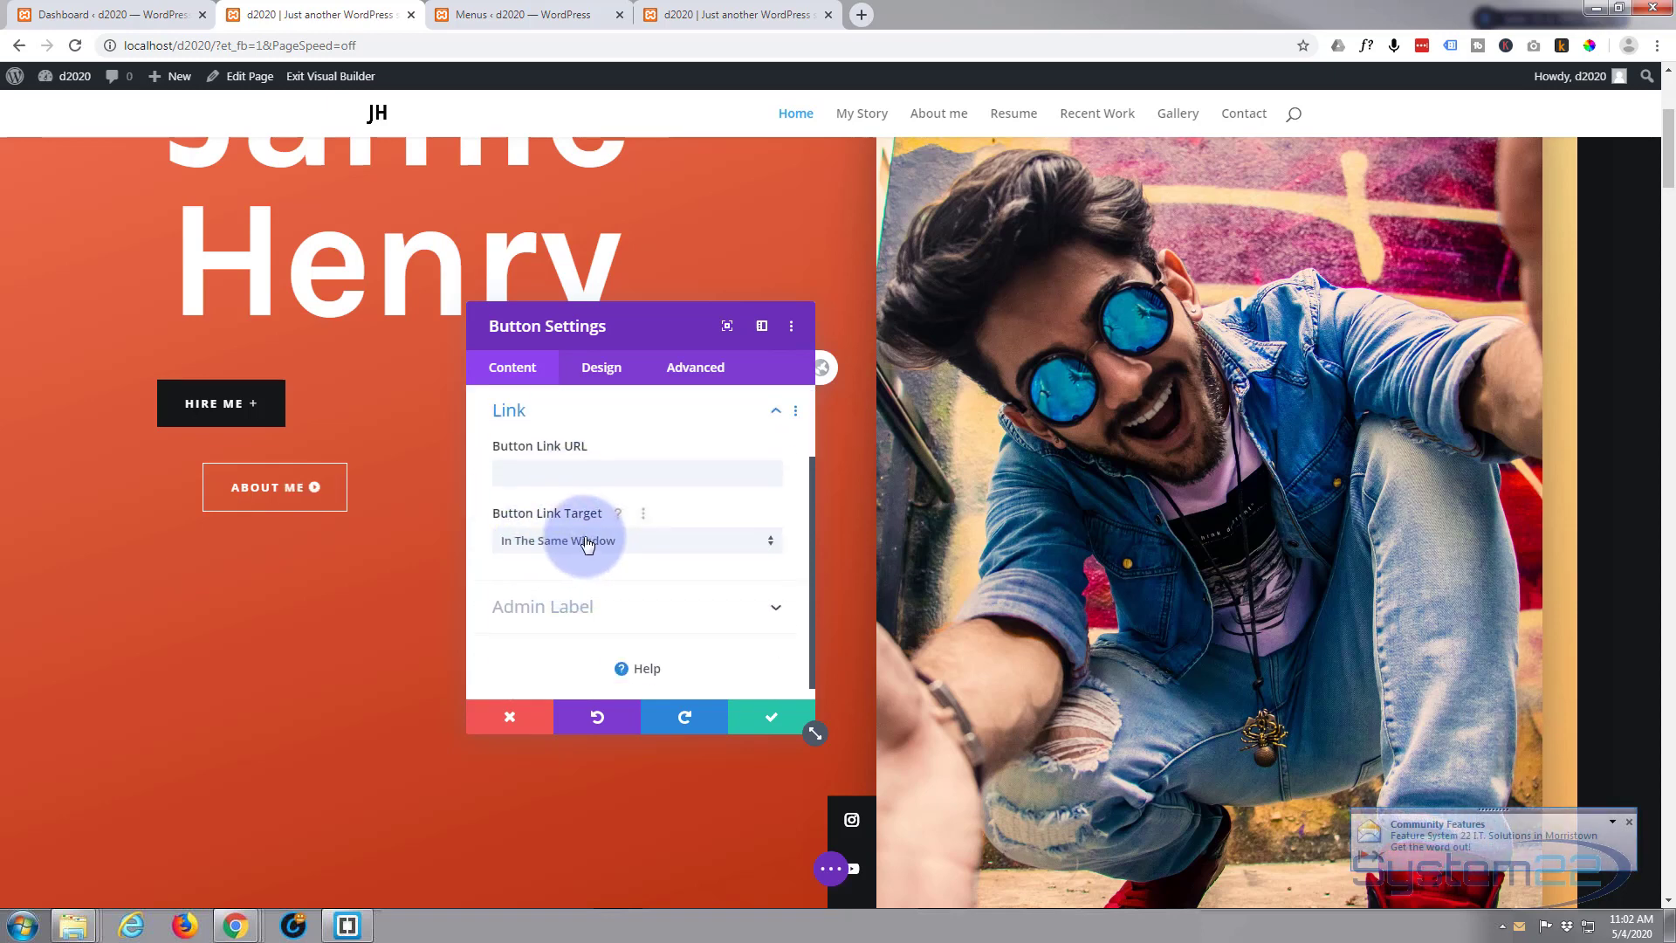
{"action": "left_click", "coordinate": [510, 471]}
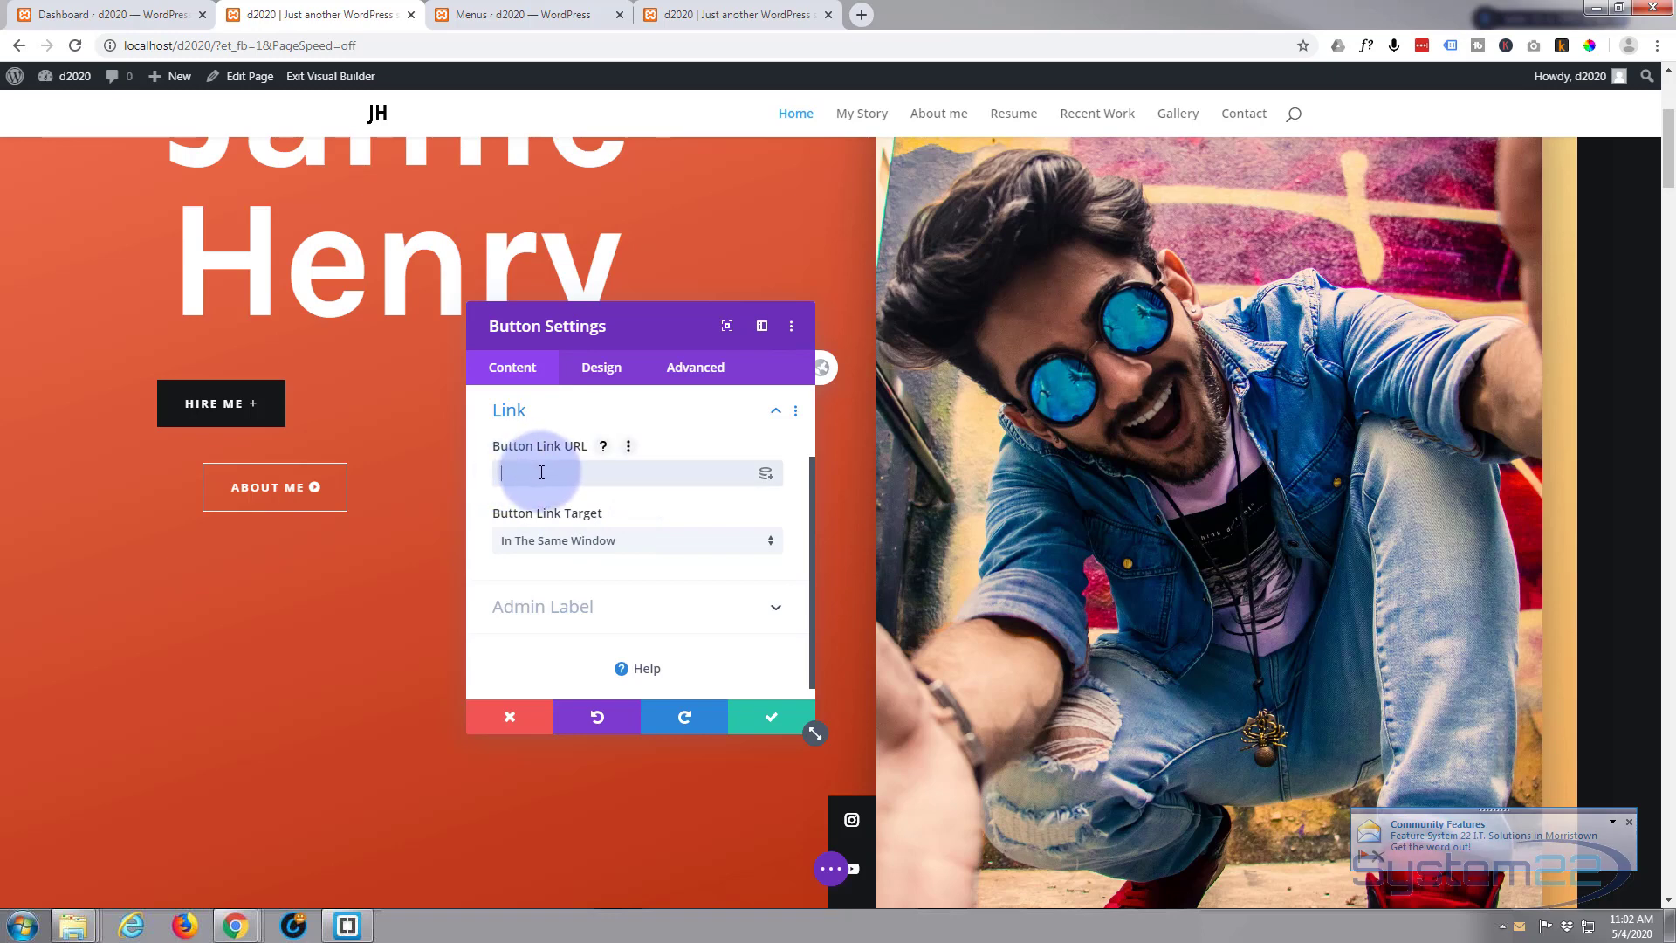
{"action": "type", "text": "http://localhost/d2020/about-me/"}
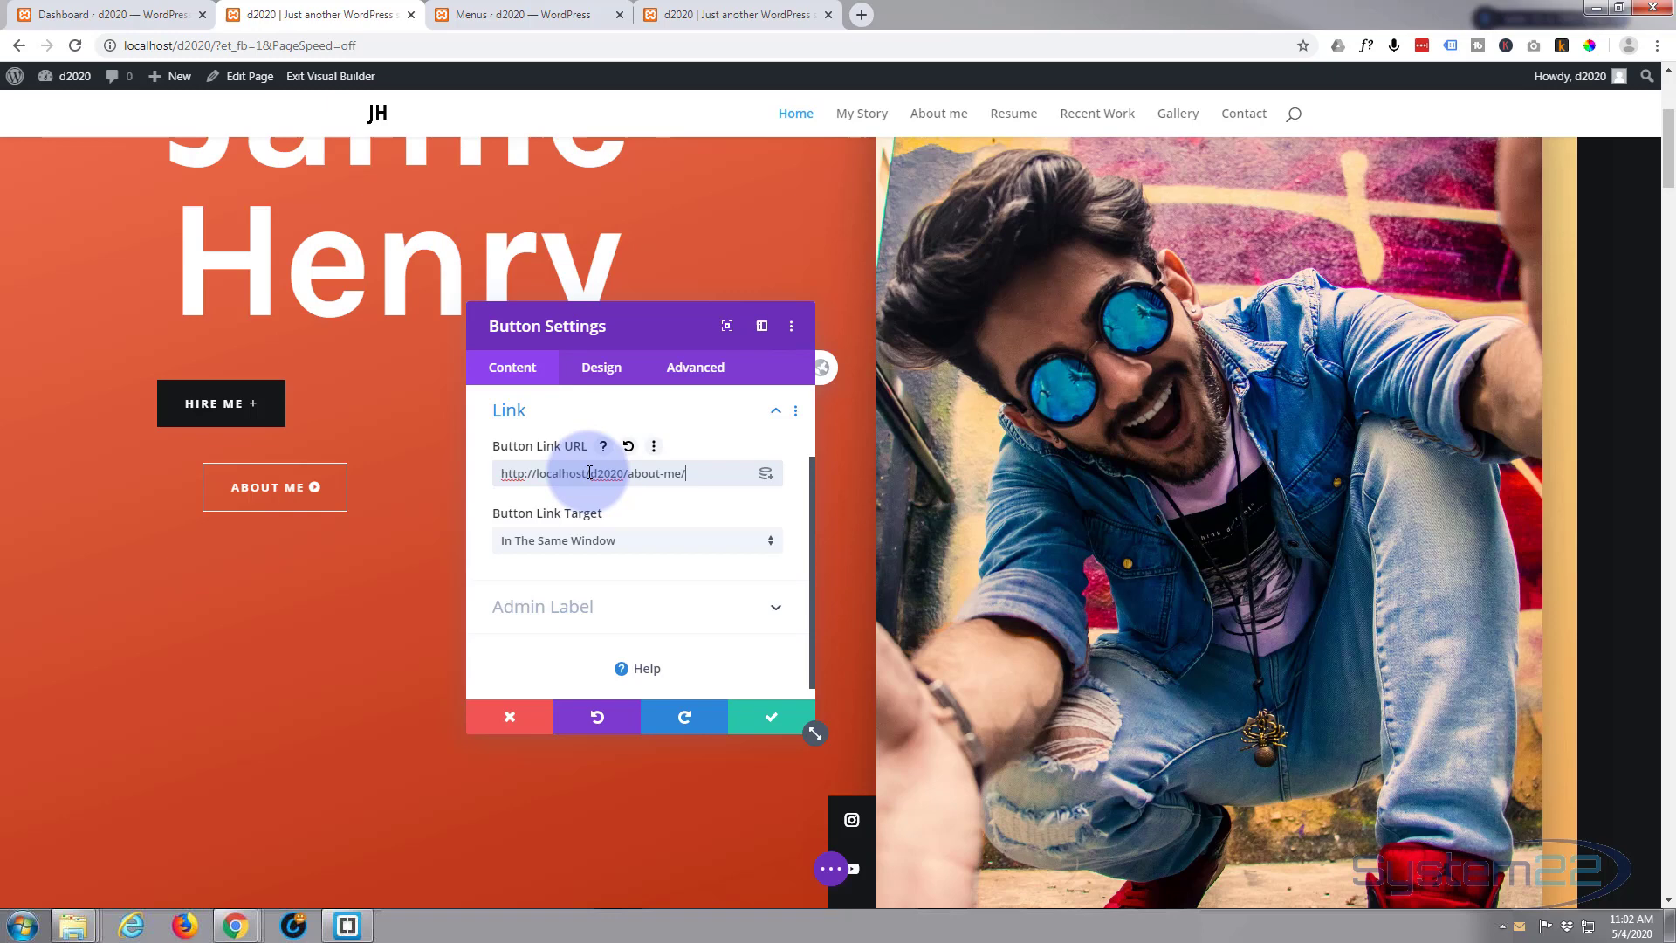
{"action": "left_click_drag", "start_coordinate": [590, 472], "coordinate": [457, 471]}
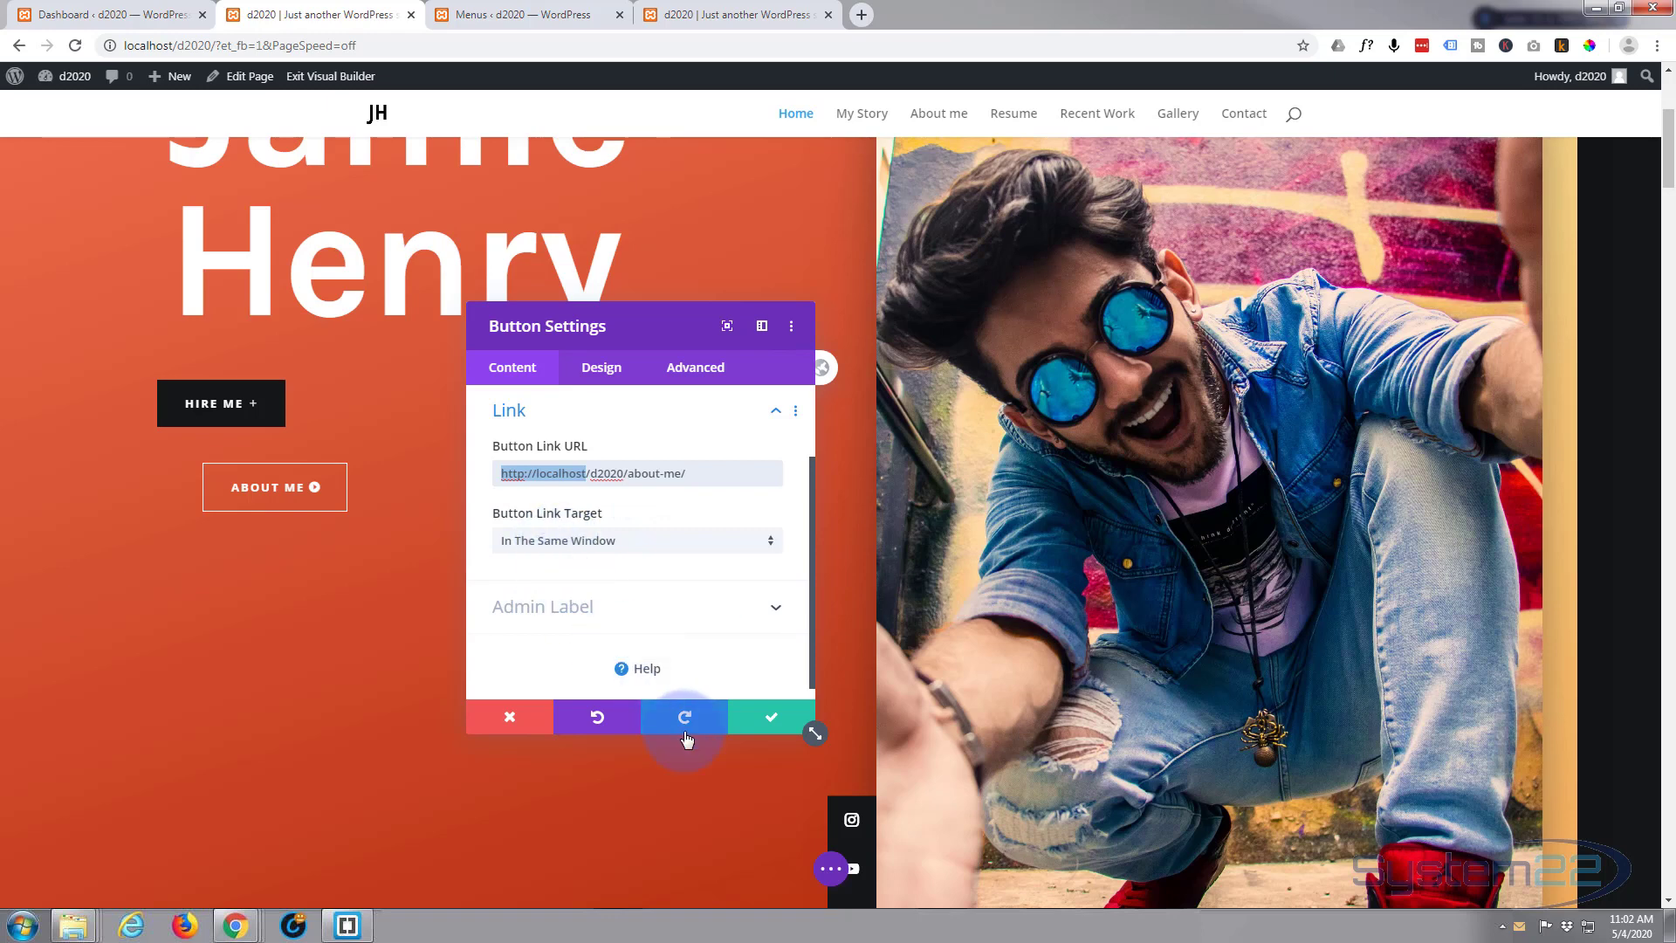
{"action": "left_click", "coordinate": [773, 720]}
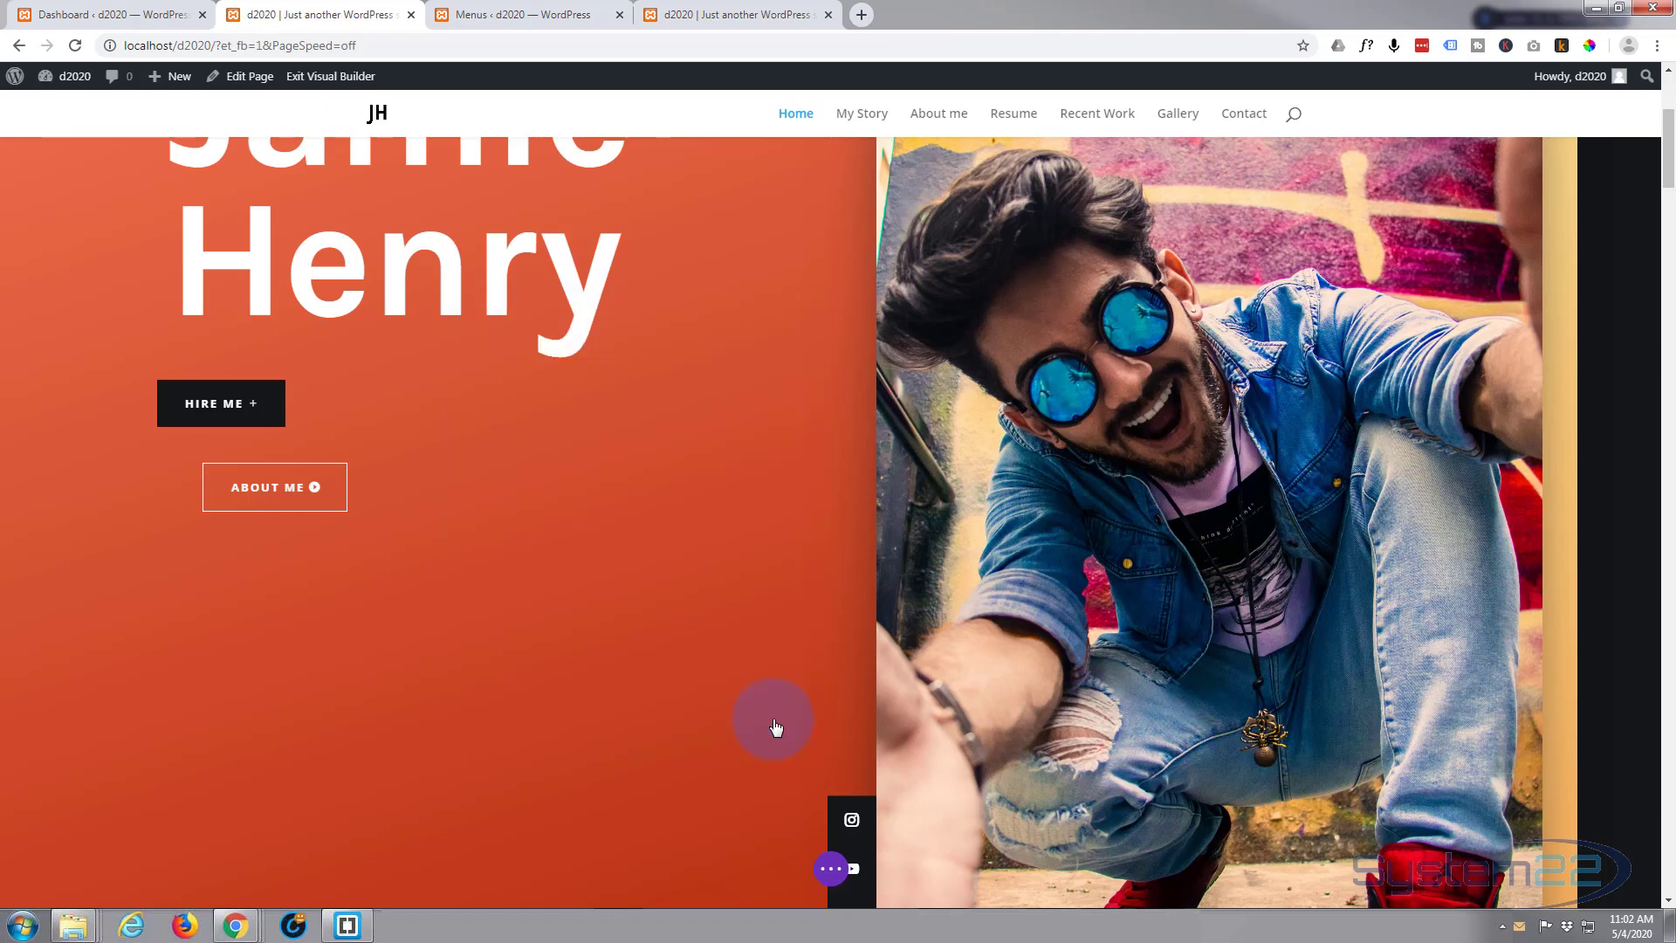
Save the home page and exit the visual builder
{"action": "left_click", "coordinate": [832, 871]}
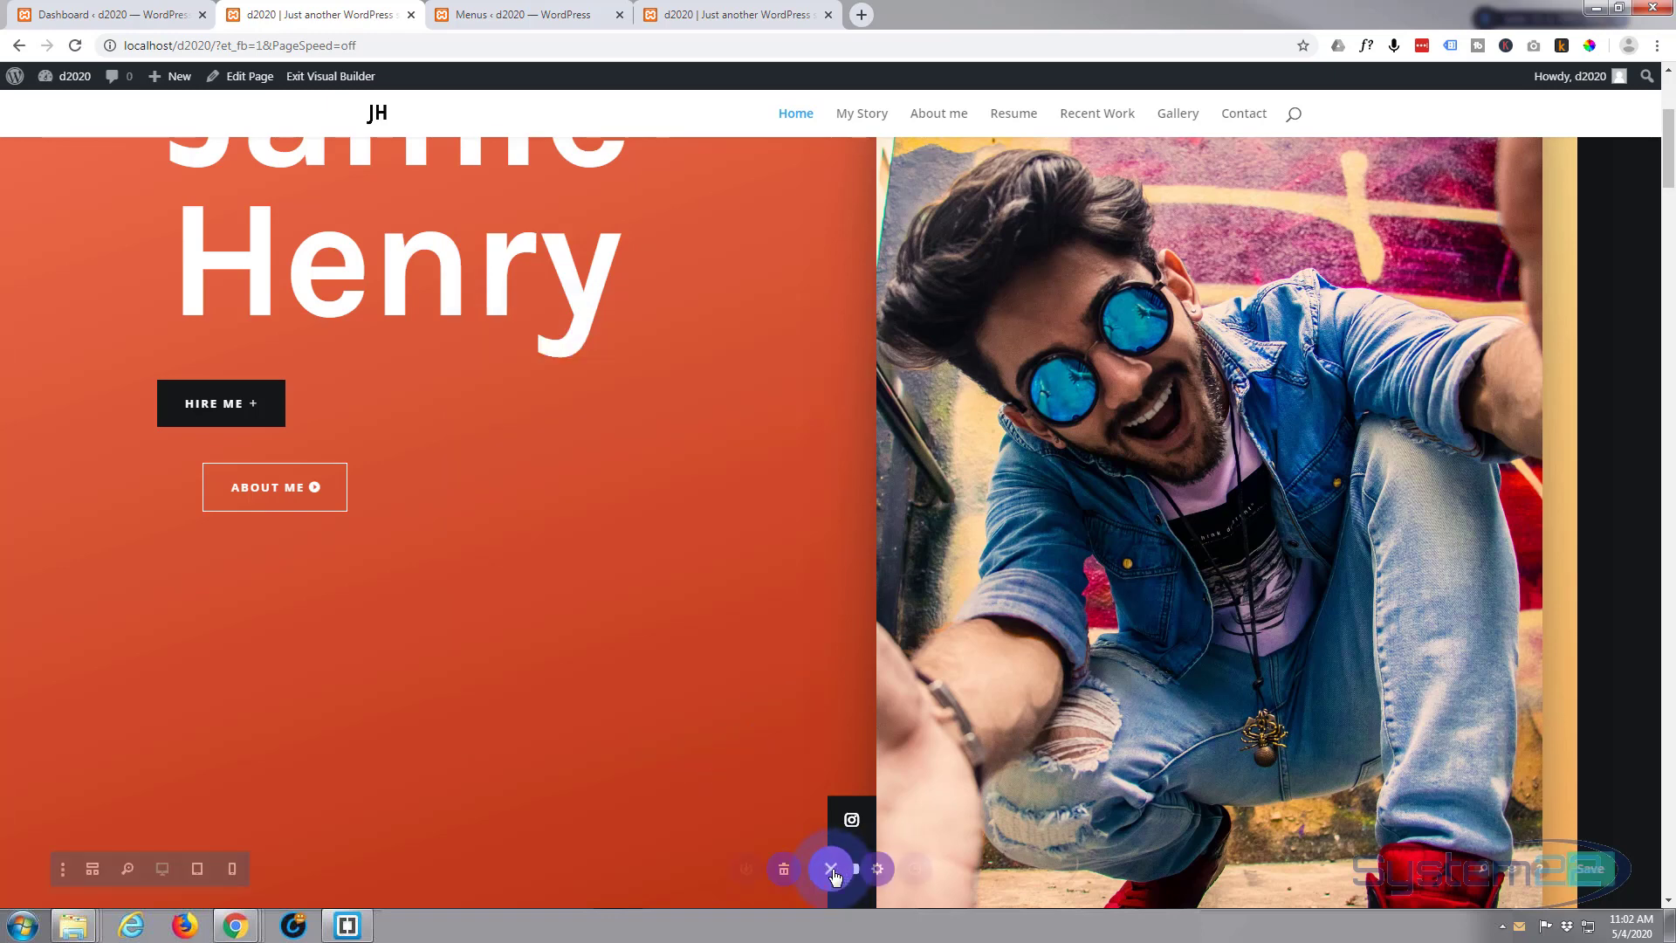
{"action": "left_click", "coordinate": [1610, 869]}
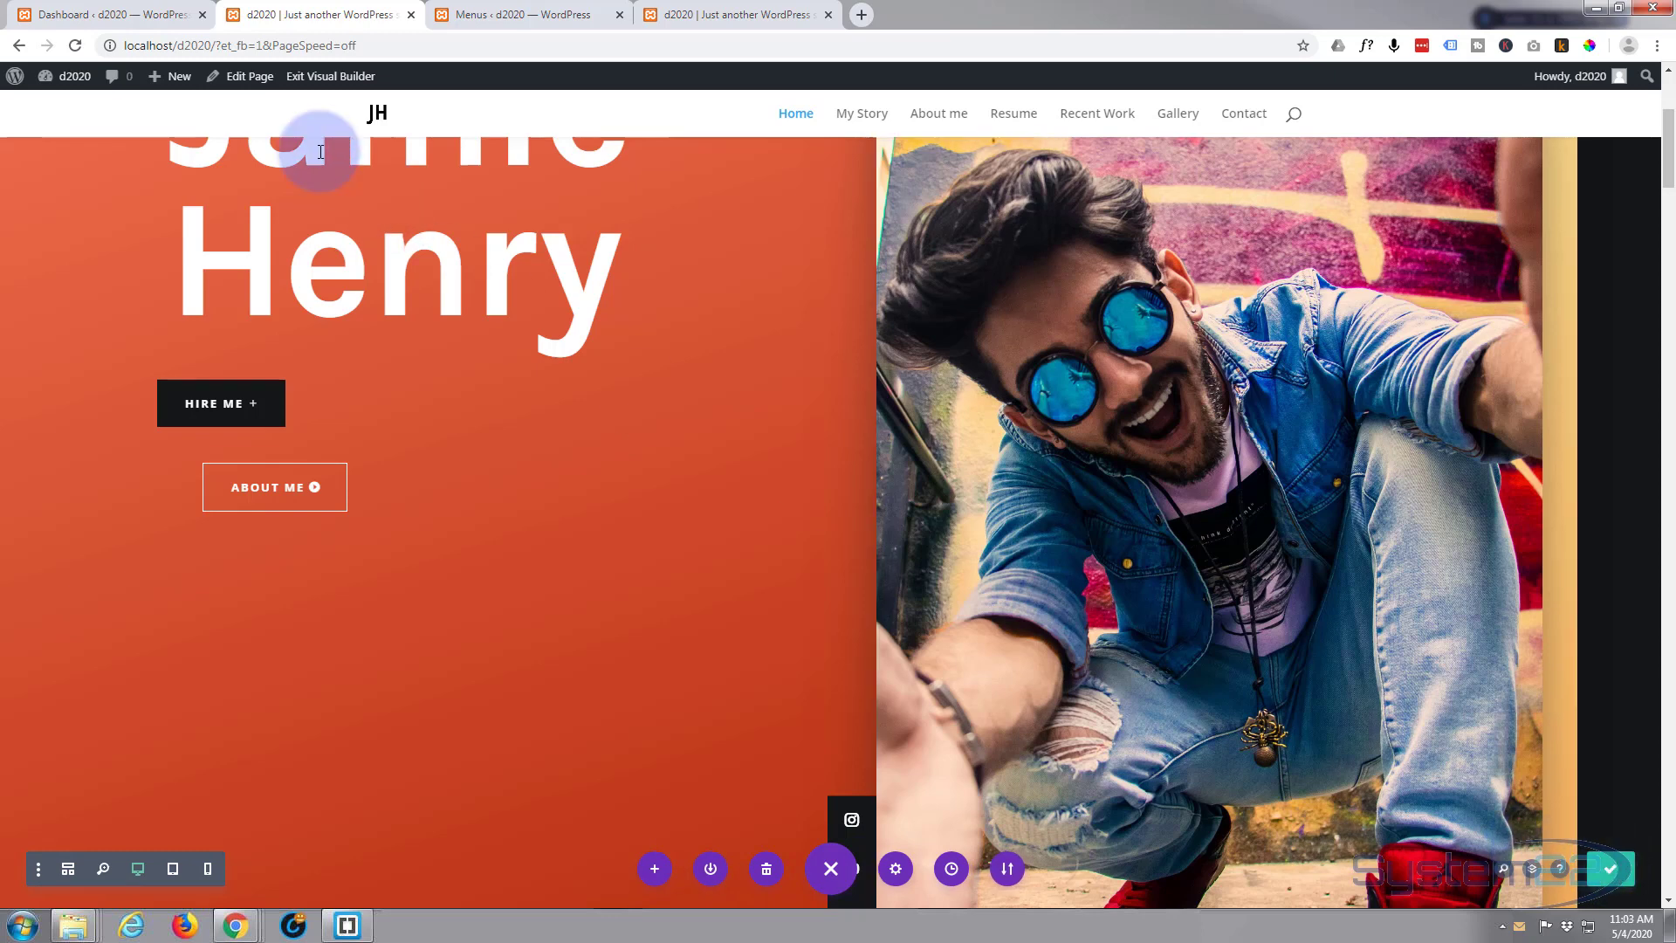
{"action": "left_click", "coordinate": [317, 81]}
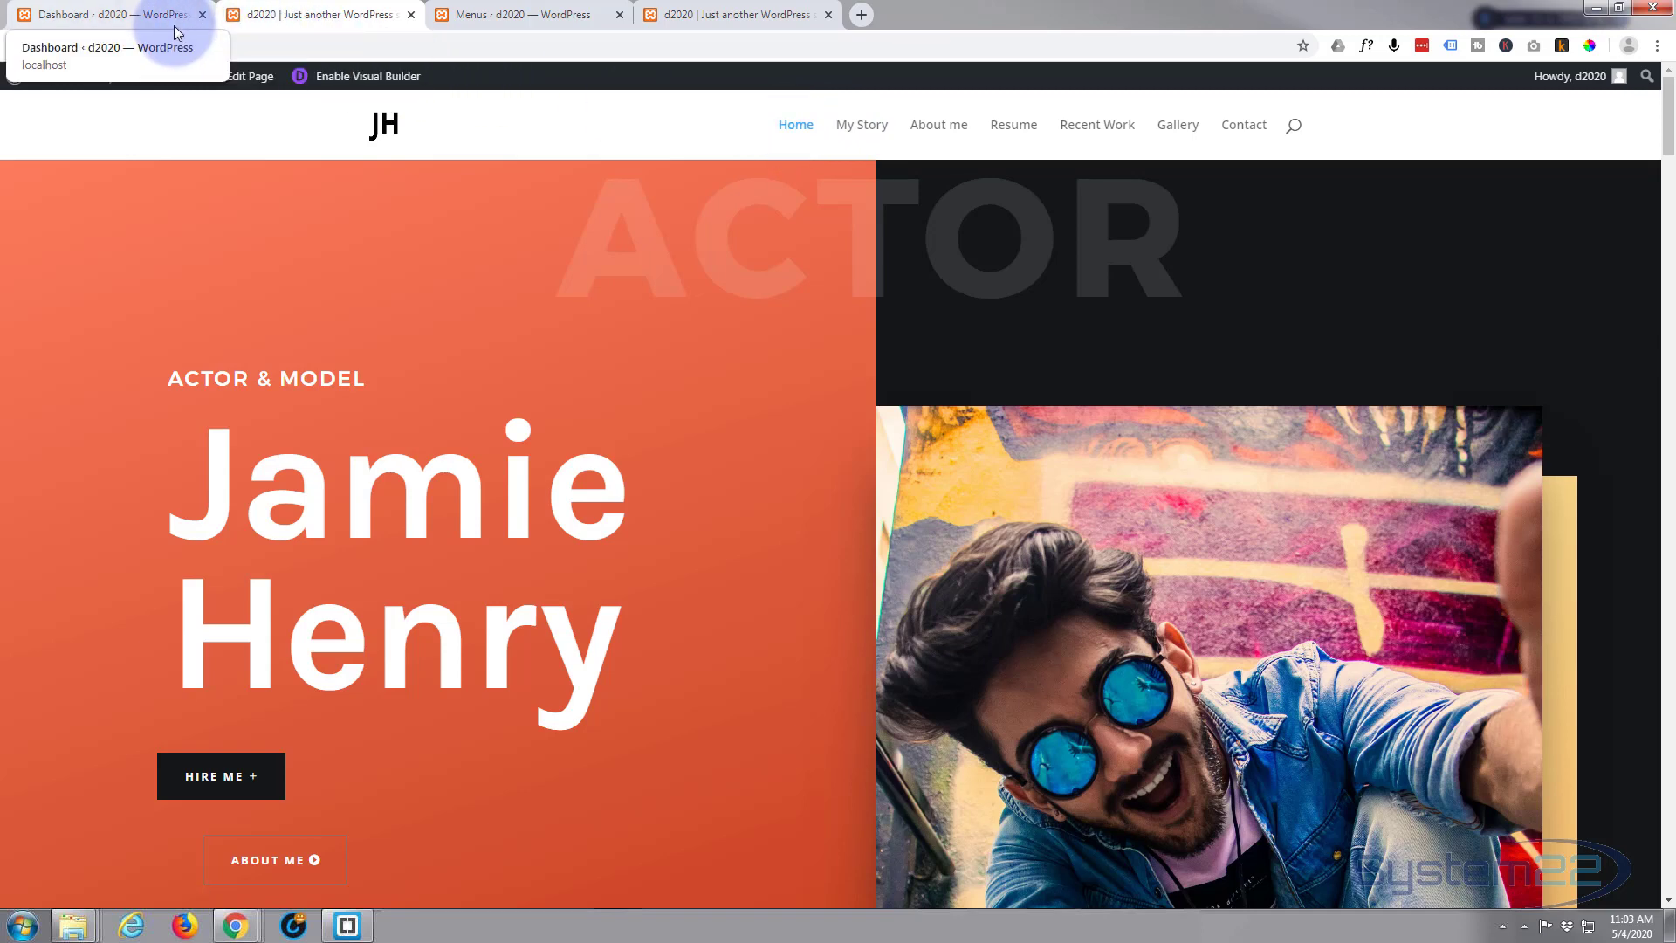
Open the Divi Theme Customizer's Header & Navigation > Primary Menu Bar settings
{"action": "left_click", "coordinate": [107, 15]}
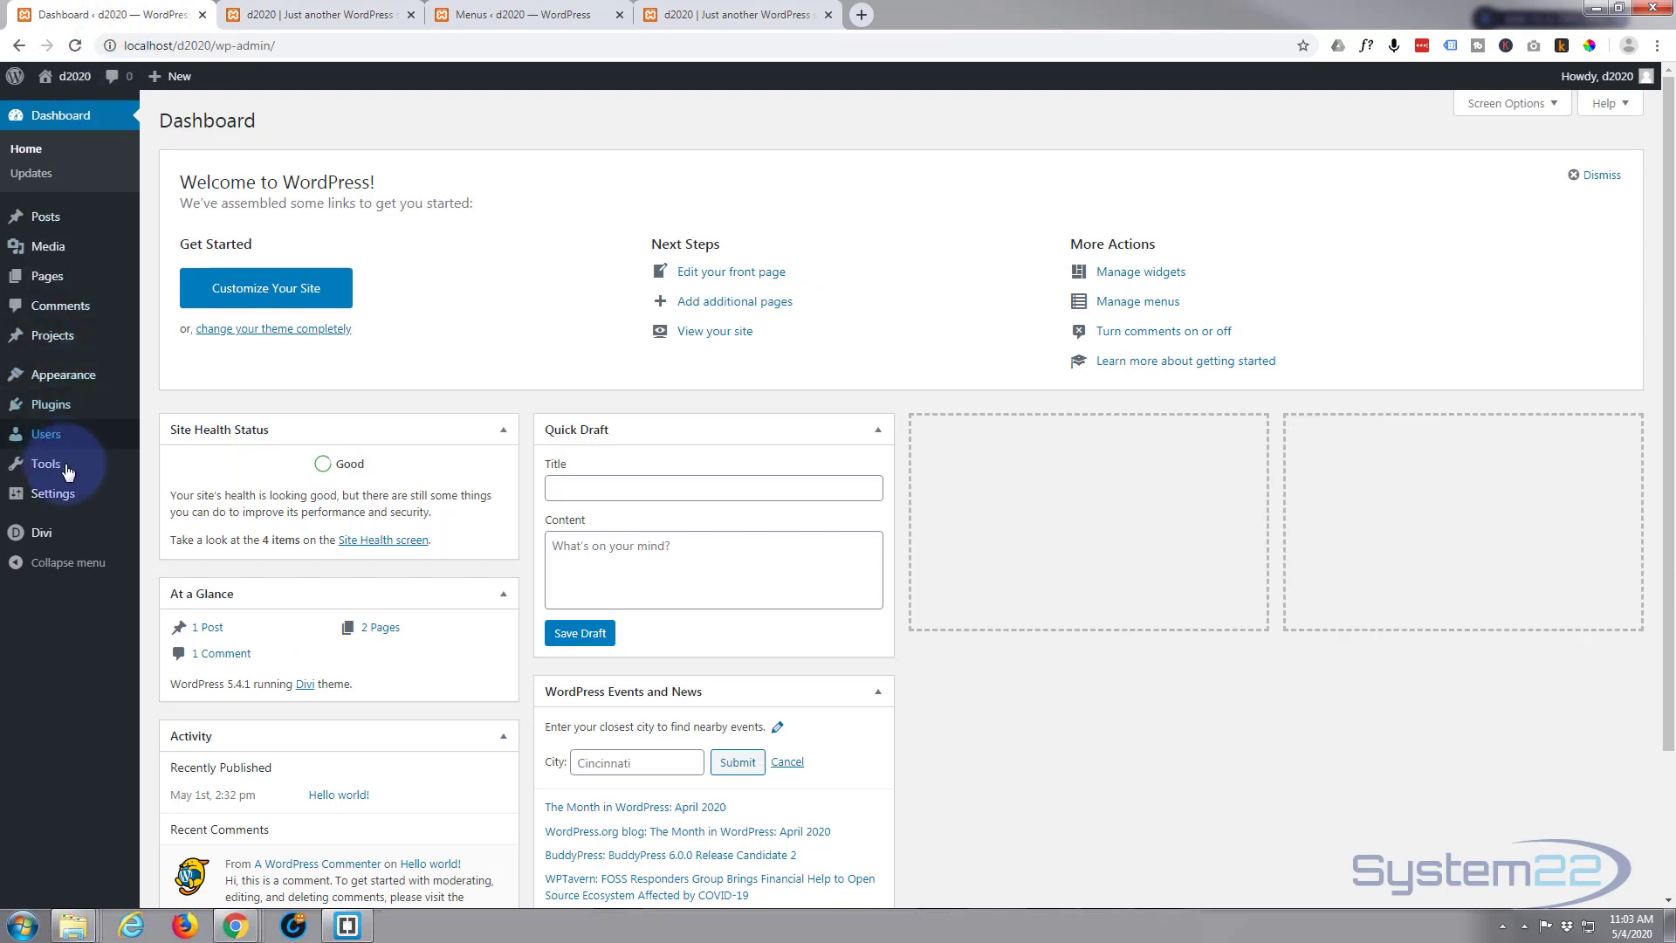
{"action": "mouse_move", "coordinate": [44, 532]}
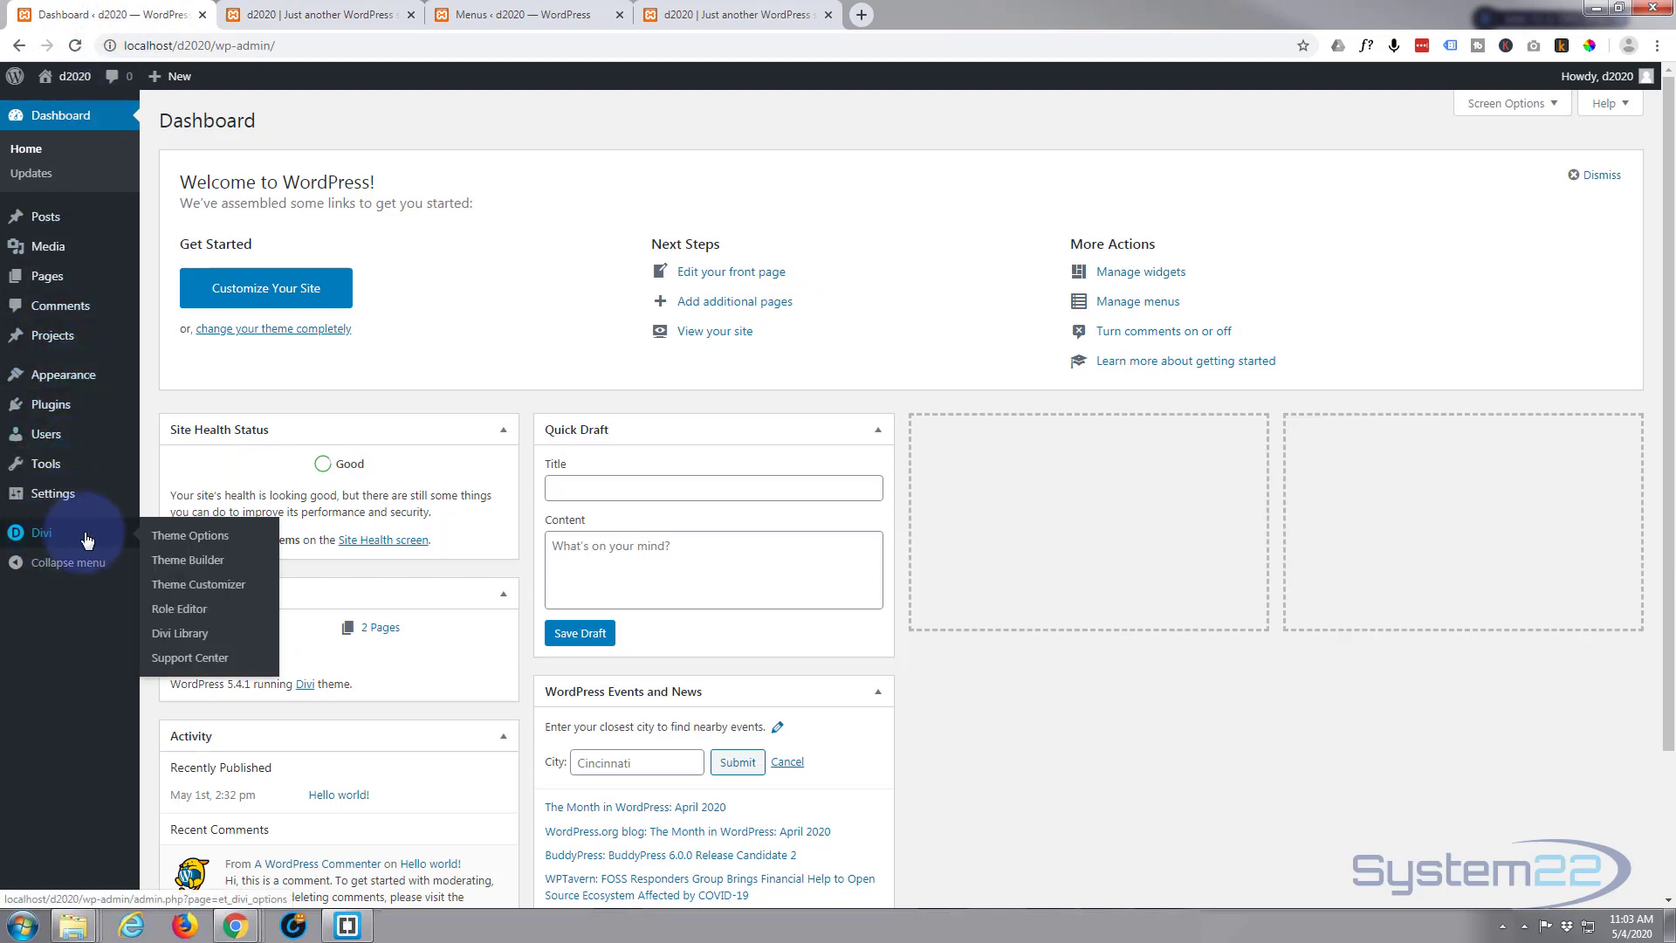
{"action": "left_click", "coordinate": [198, 584]}
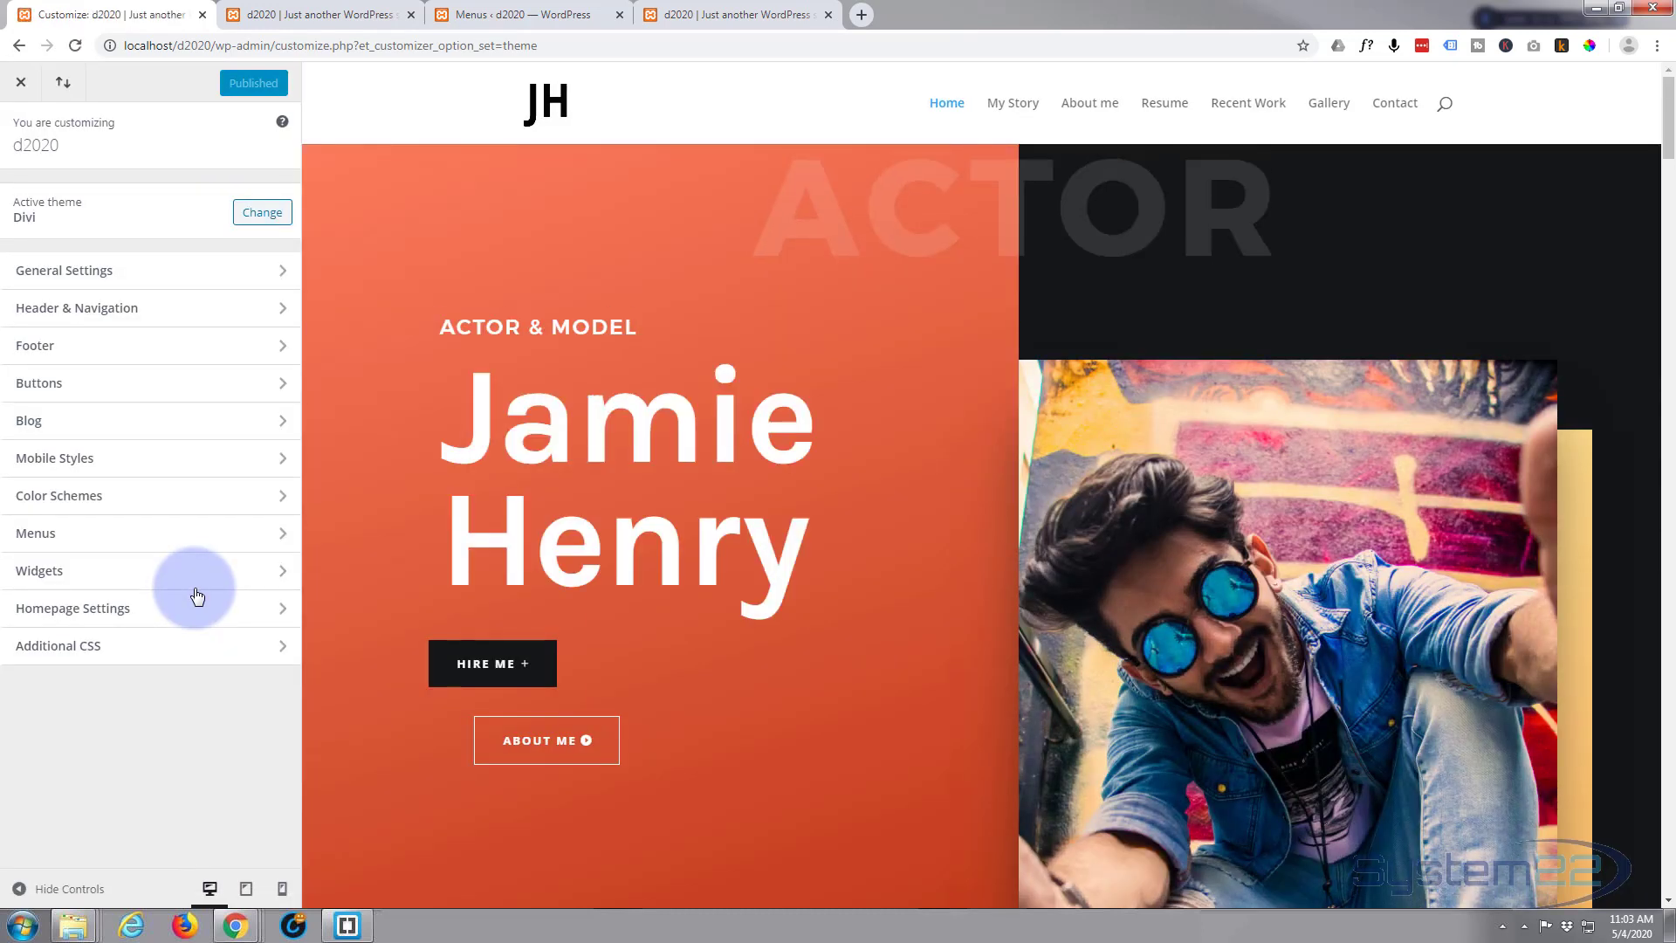
{"action": "left_click", "coordinate": [196, 314]}
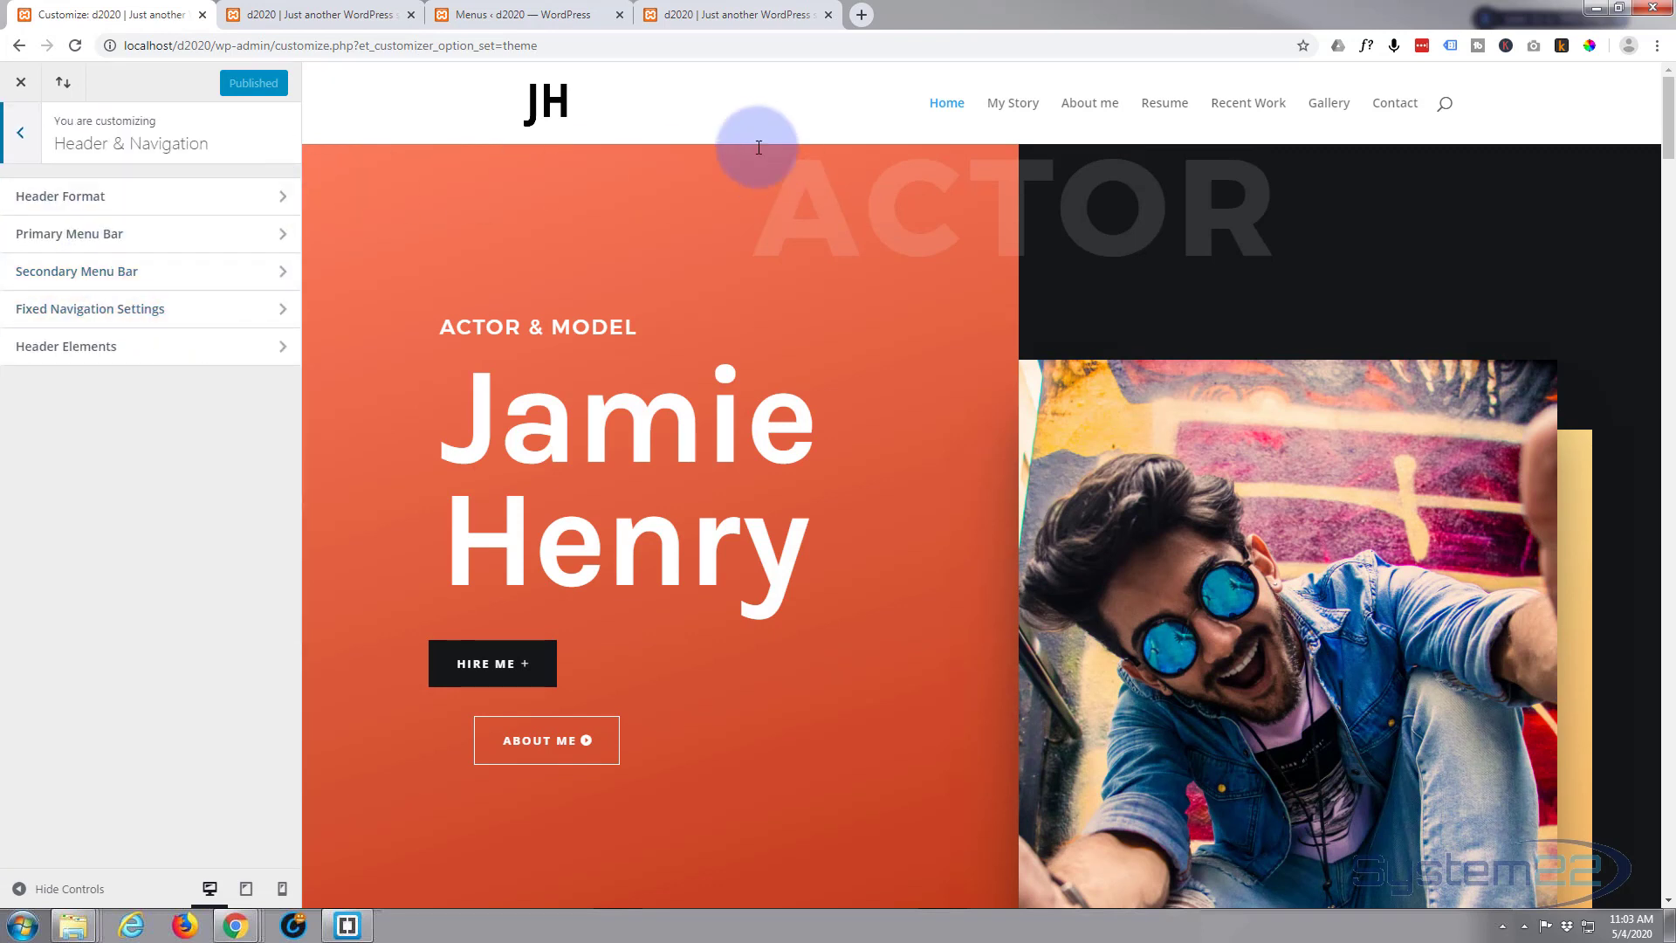
{"action": "left_click", "coordinate": [203, 233]}
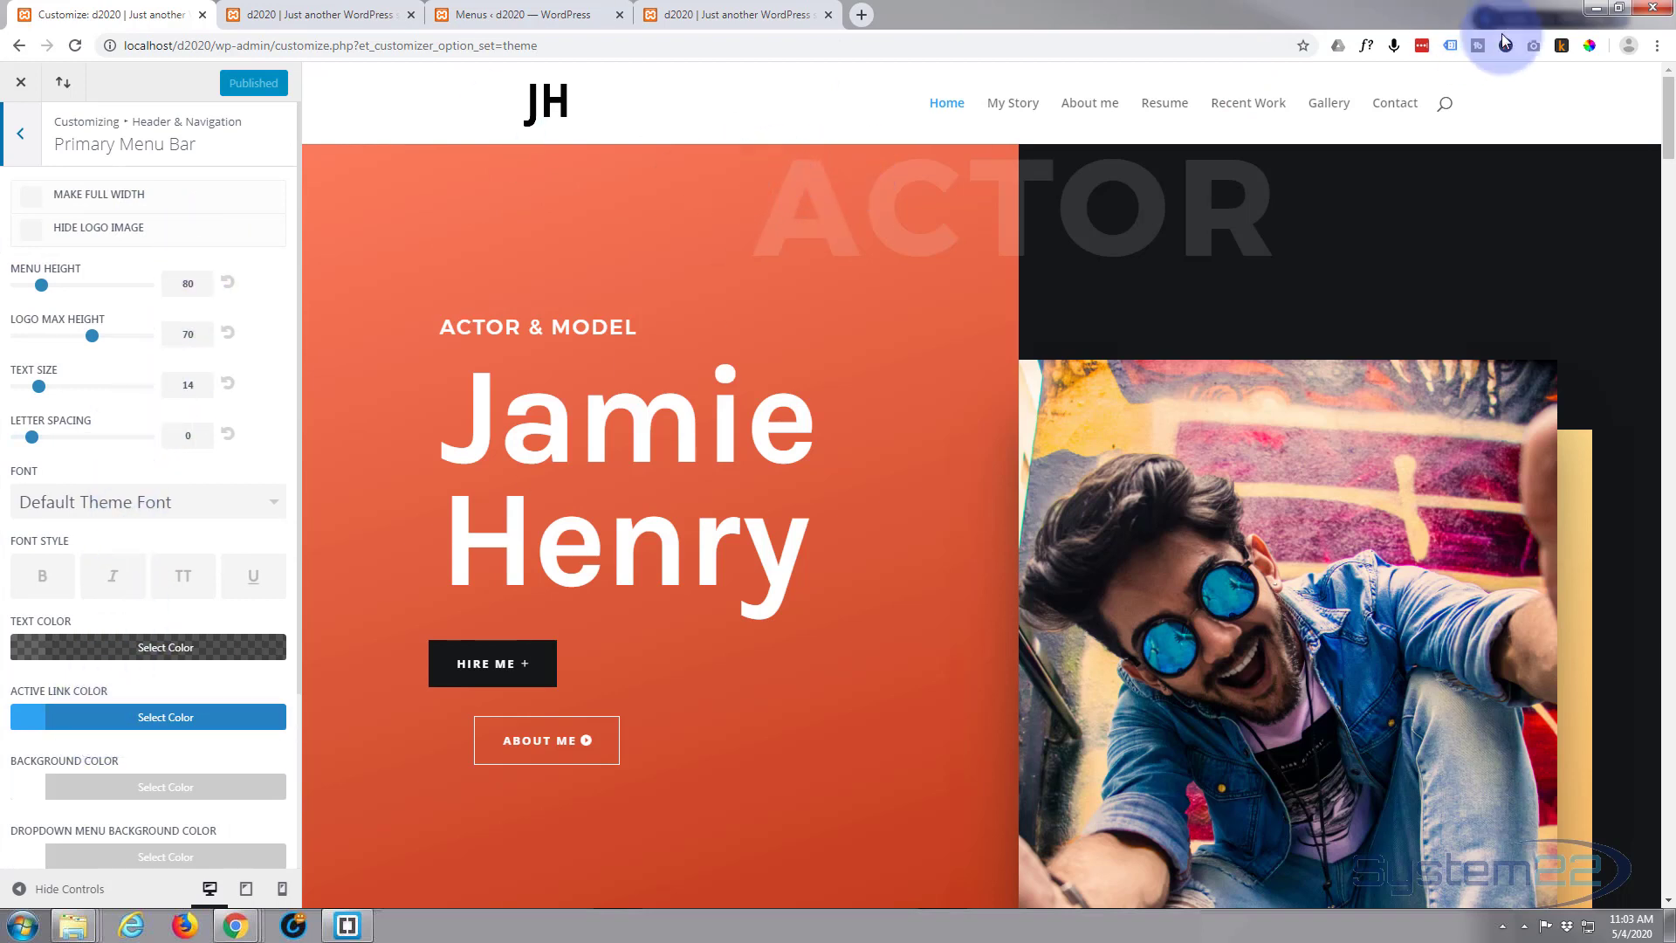
Sample the hero's orange and copy its hex code EE6B4B
{"action": "left_click", "coordinate": [1588, 46]}
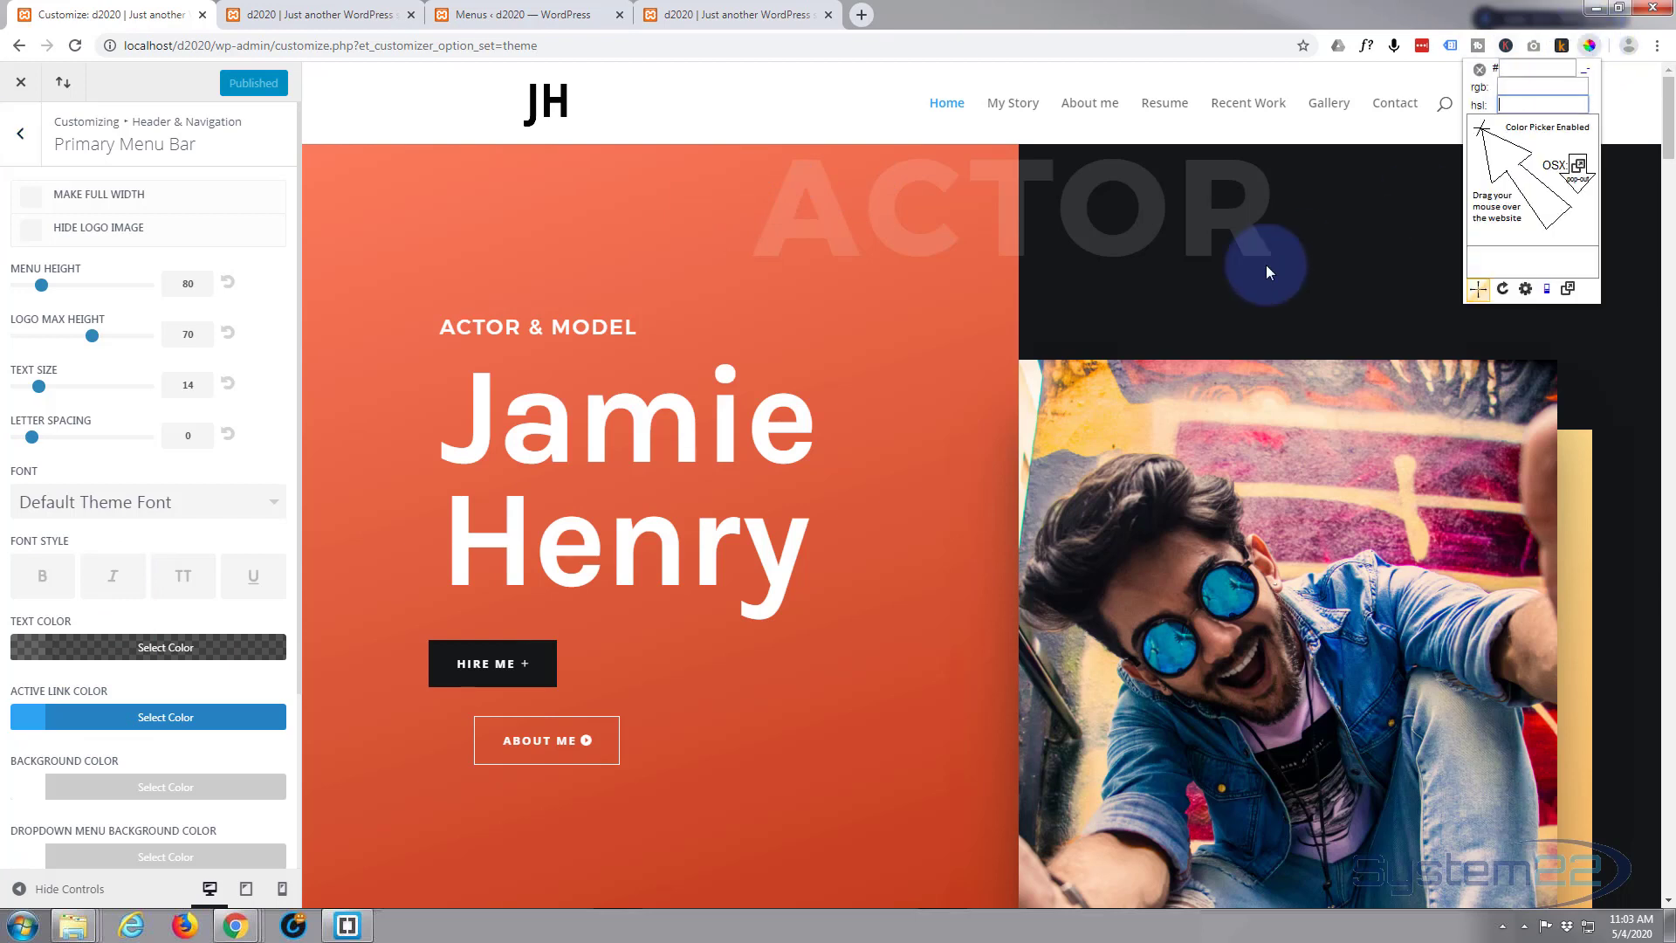
{"action": "left_click", "coordinate": [709, 259]}
{"action": "key", "text": "ctrl+c"}
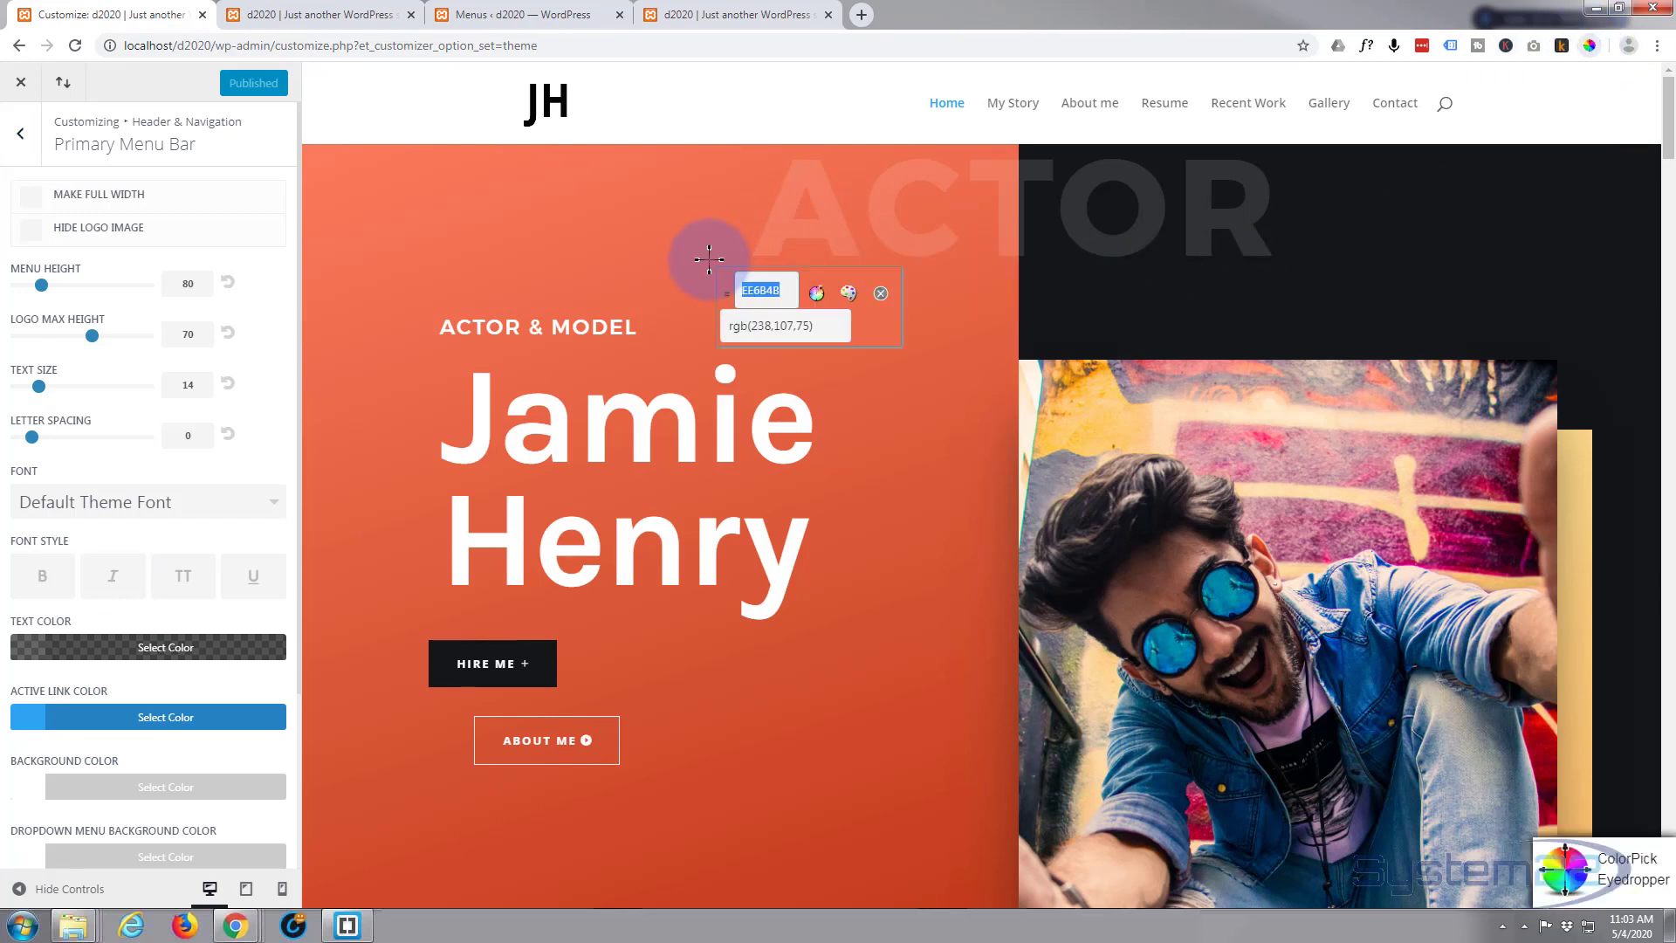
{"action": "right_click", "coordinate": [762, 284]}
{"action": "left_click", "coordinate": [813, 299]}
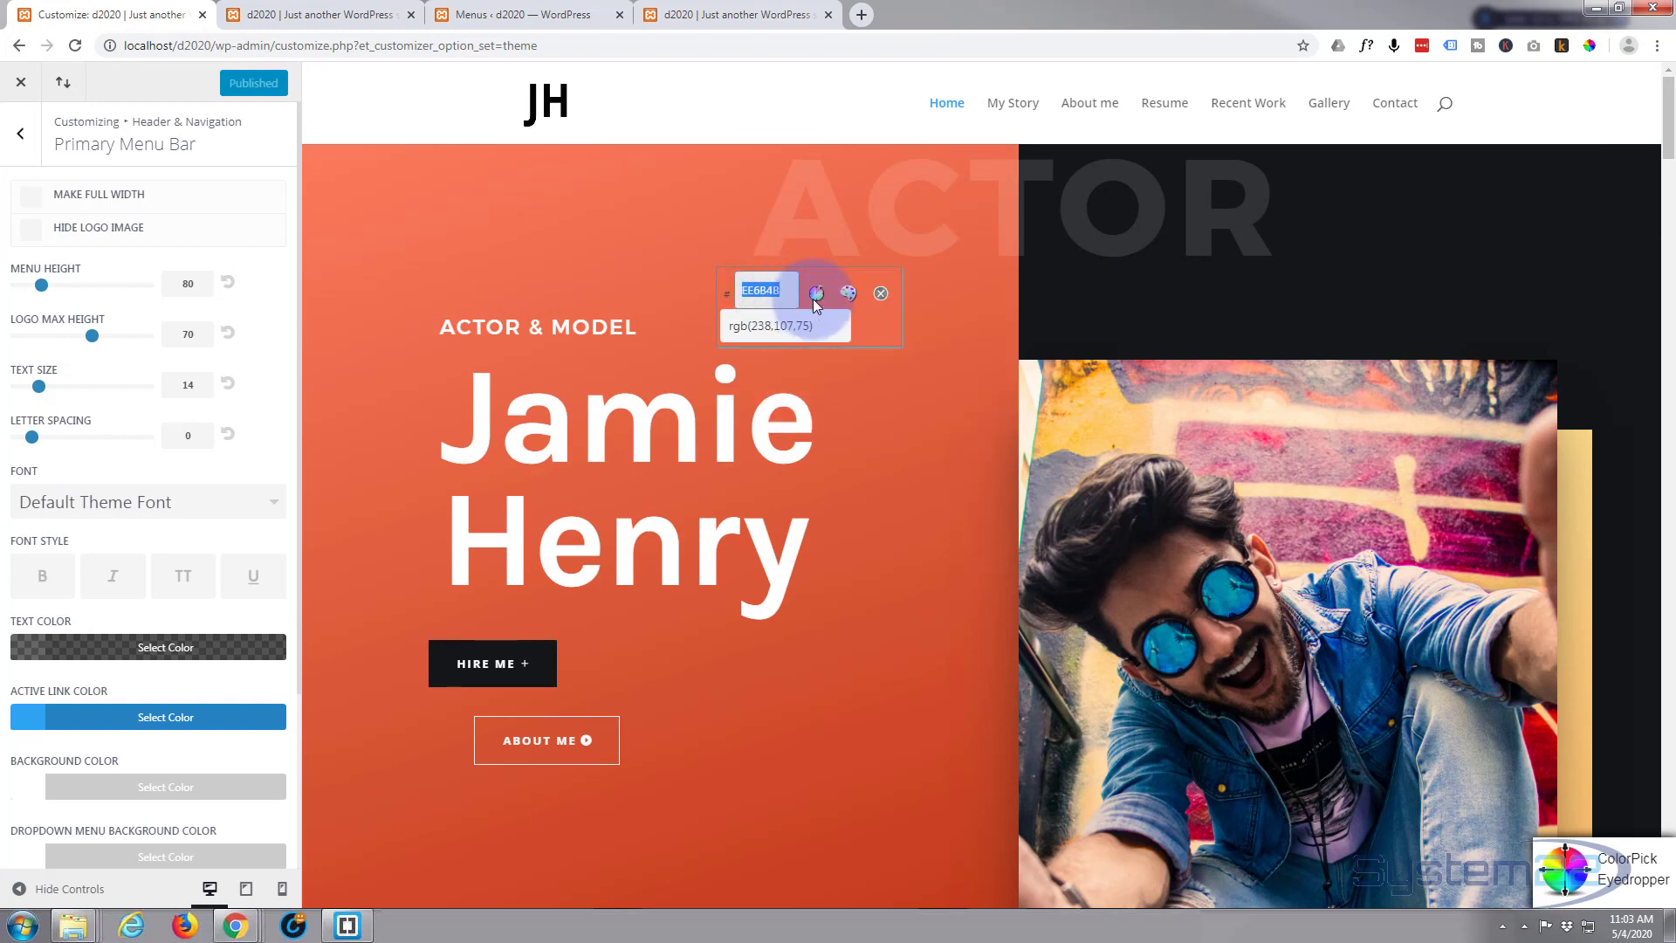
{"action": "left_click", "coordinate": [881, 293]}
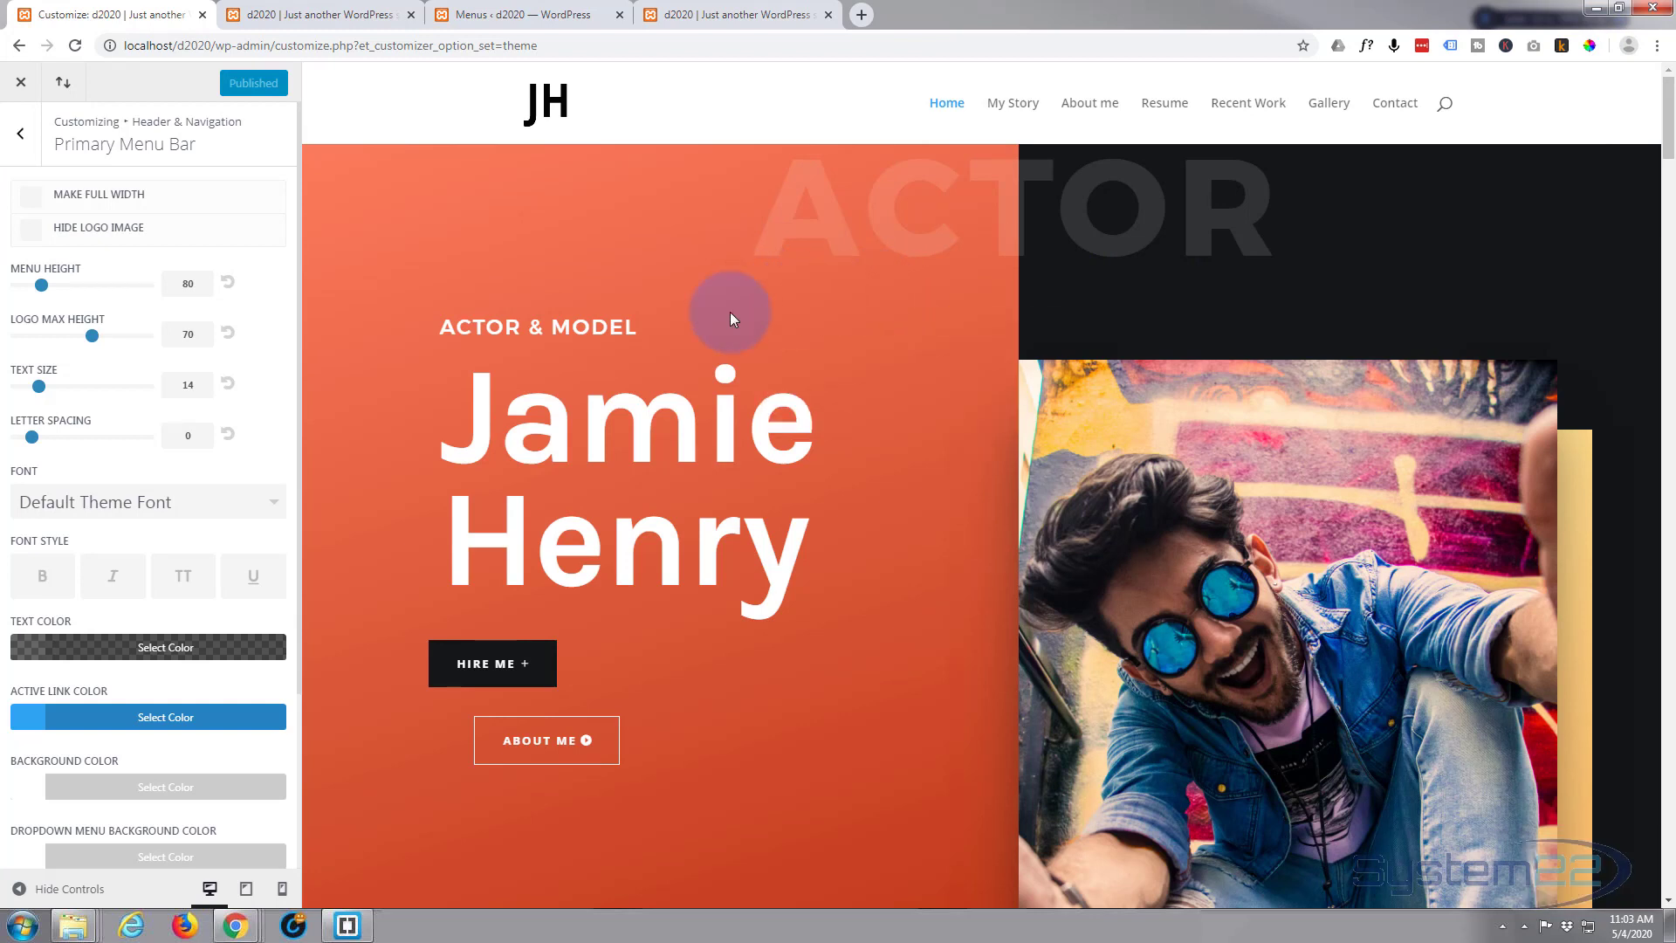
Change Active Link Color from 2ea3f2 to #EE6B4B and publish
{"action": "left_click", "coordinate": [120, 721]}
{"action": "left_click_drag", "start_coordinate": [75, 758], "coordinate": [25, 759]}
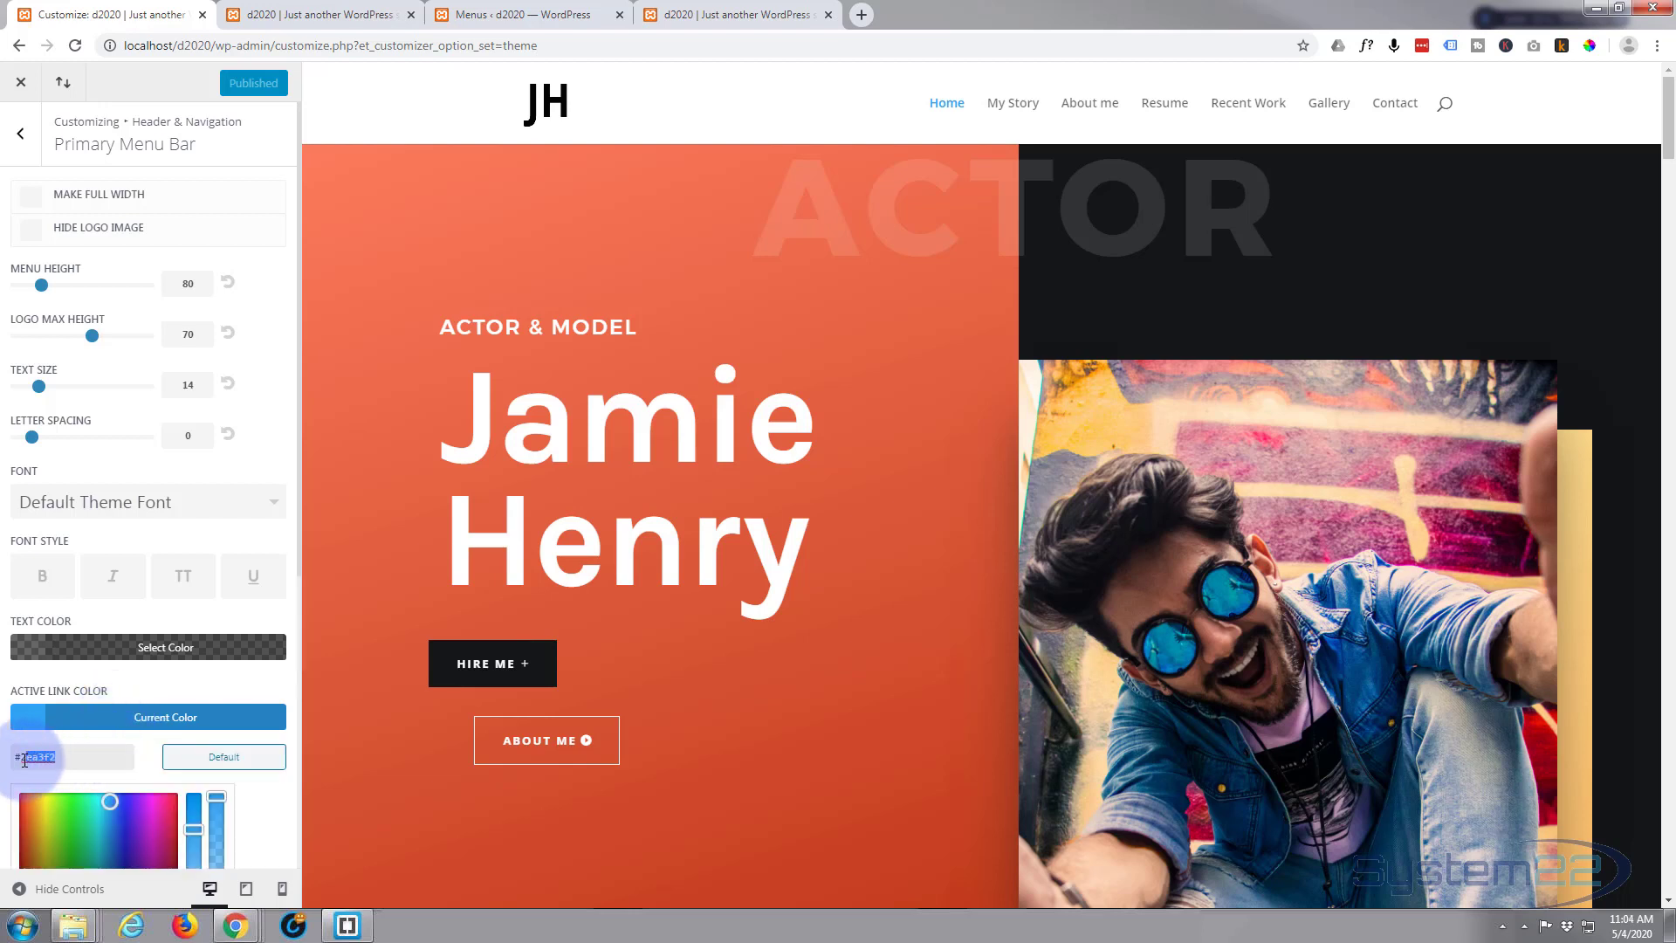
{"action": "key", "text": "ctrl+v"}
{"action": "left_click", "coordinate": [92, 705]}
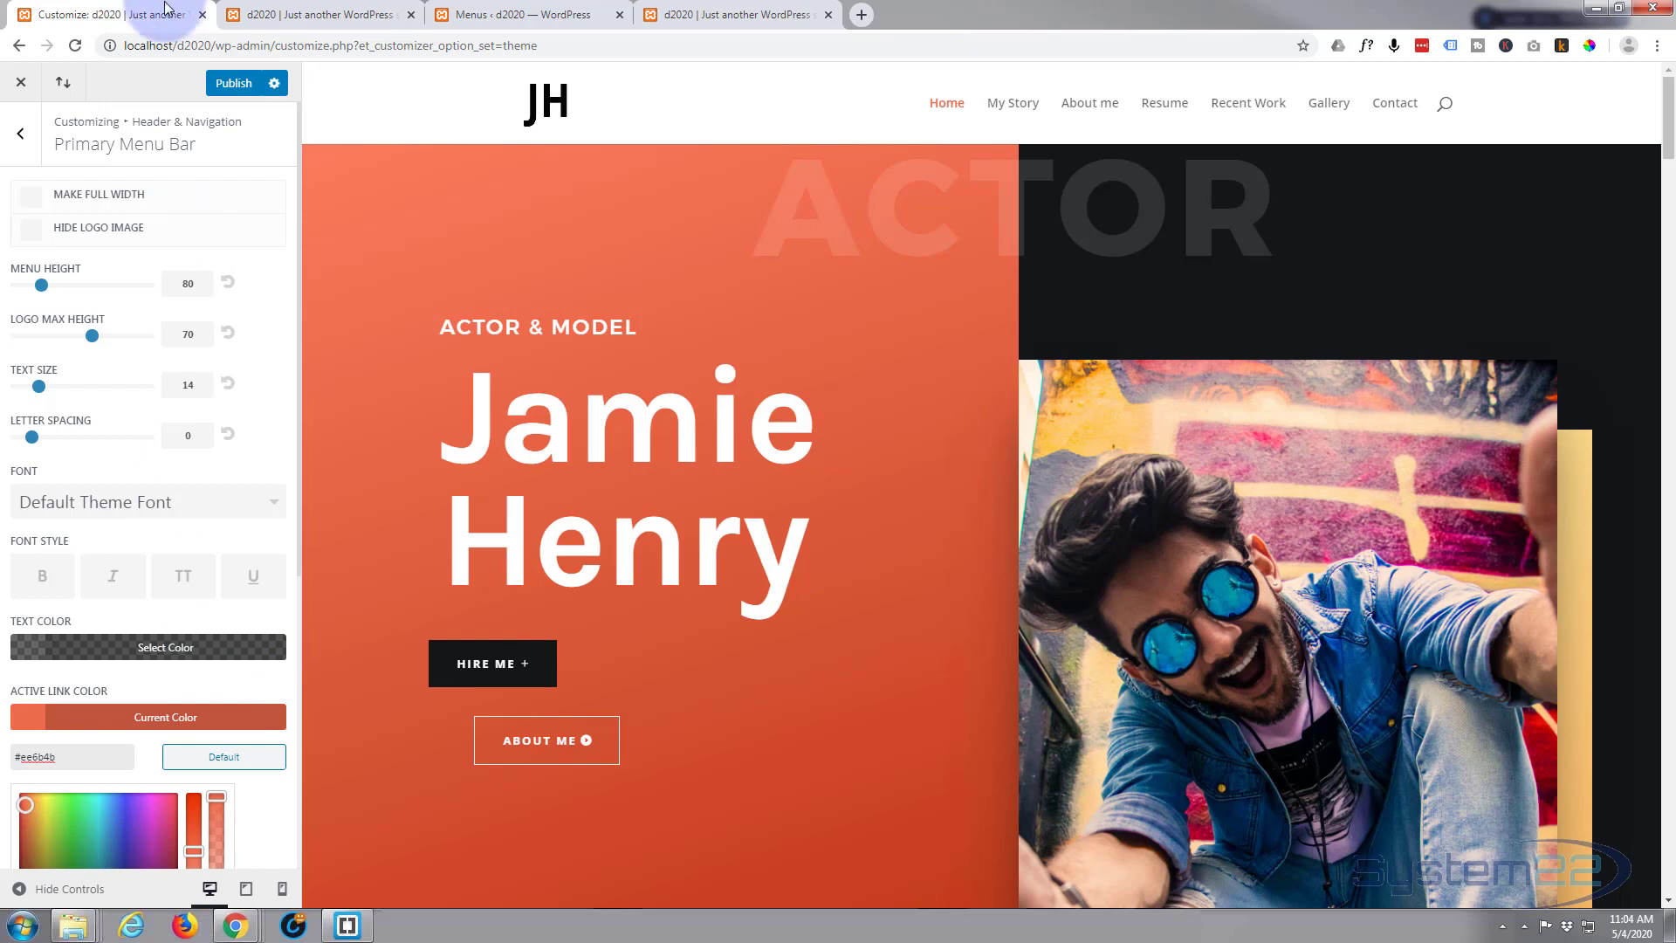
{"action": "left_click", "coordinate": [231, 84]}
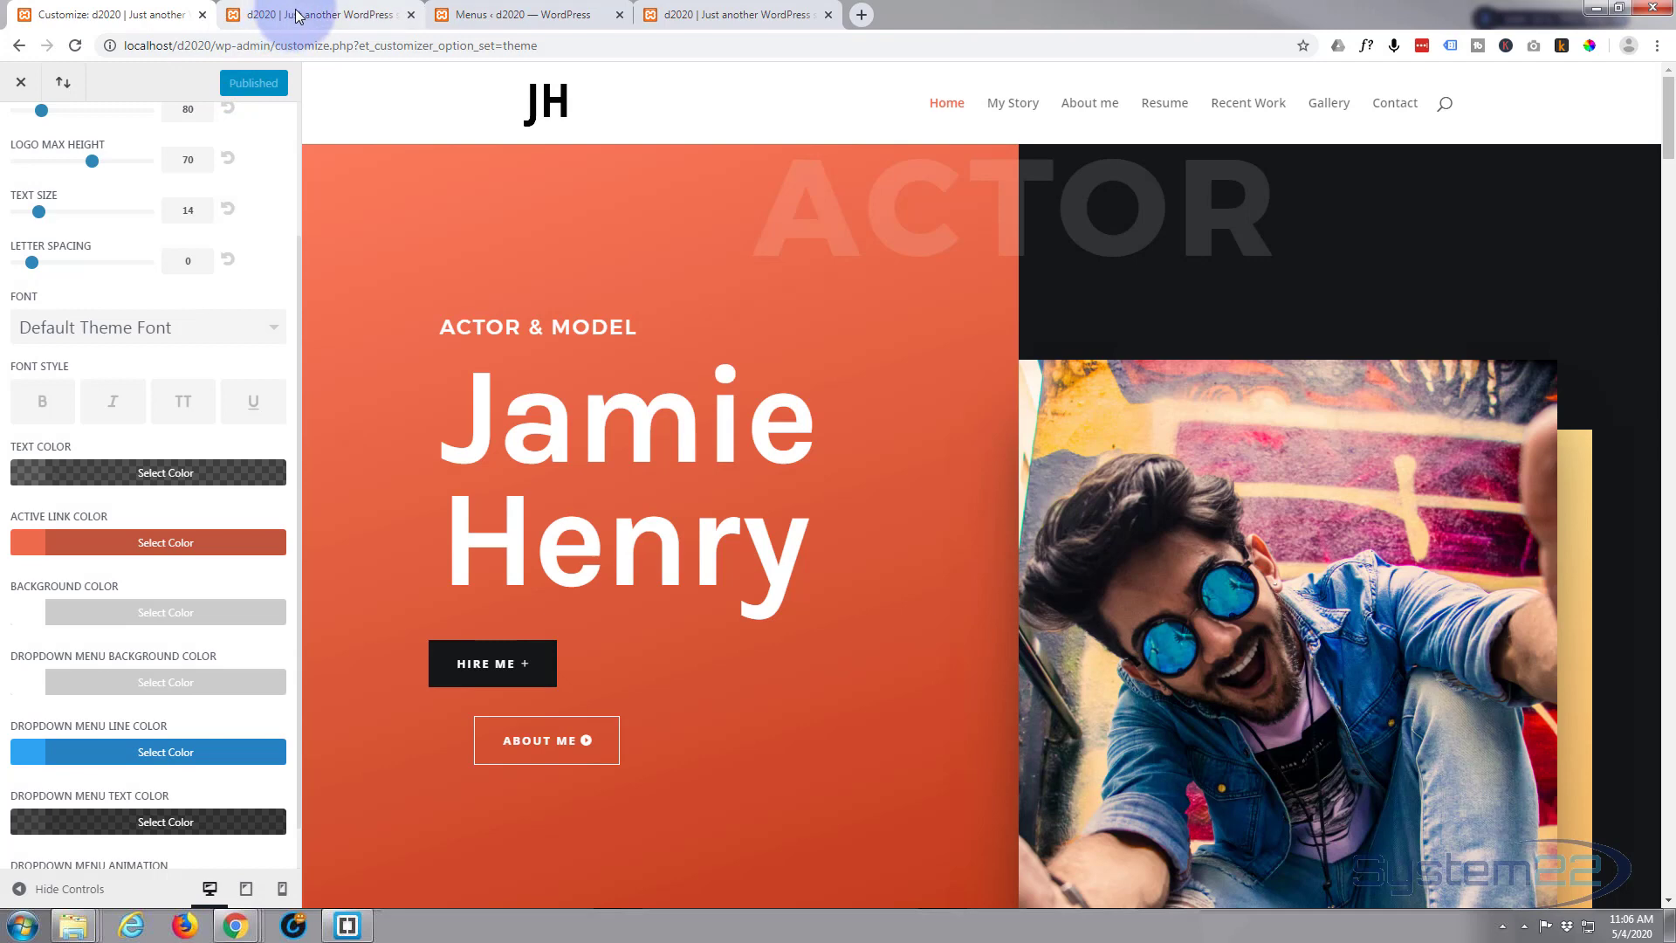
{"action": "left_click", "coordinate": [296, 15]}
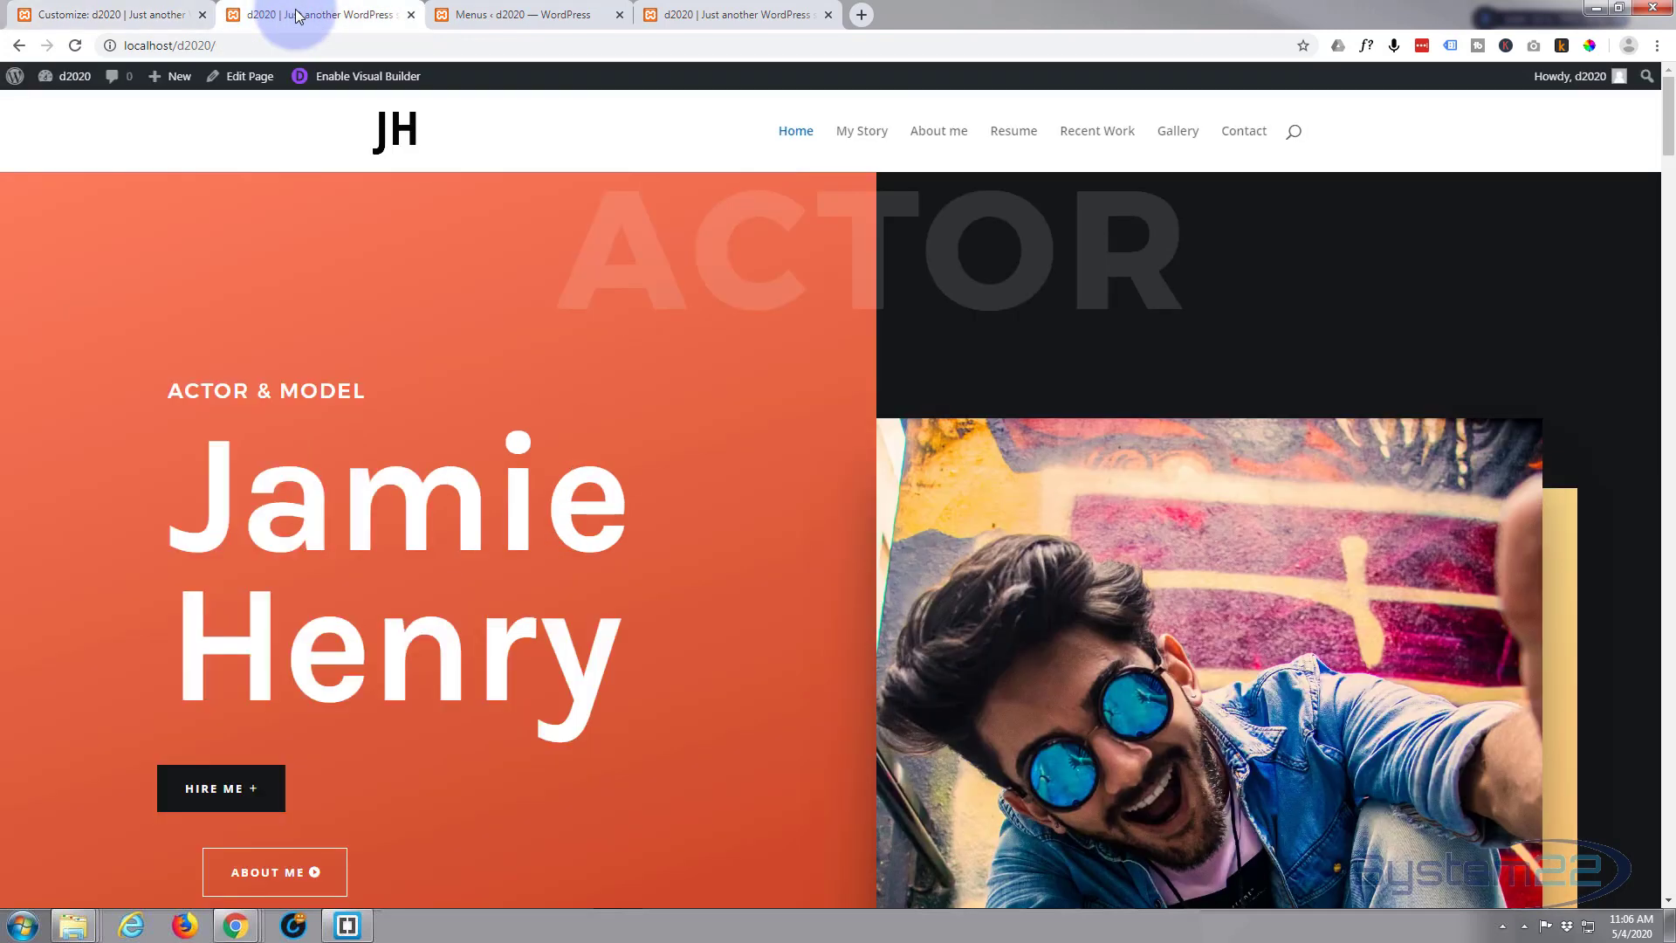
Reload the home page to see the orange link colour and scroll to the About Me button
{"action": "left_click", "coordinate": [76, 46]}
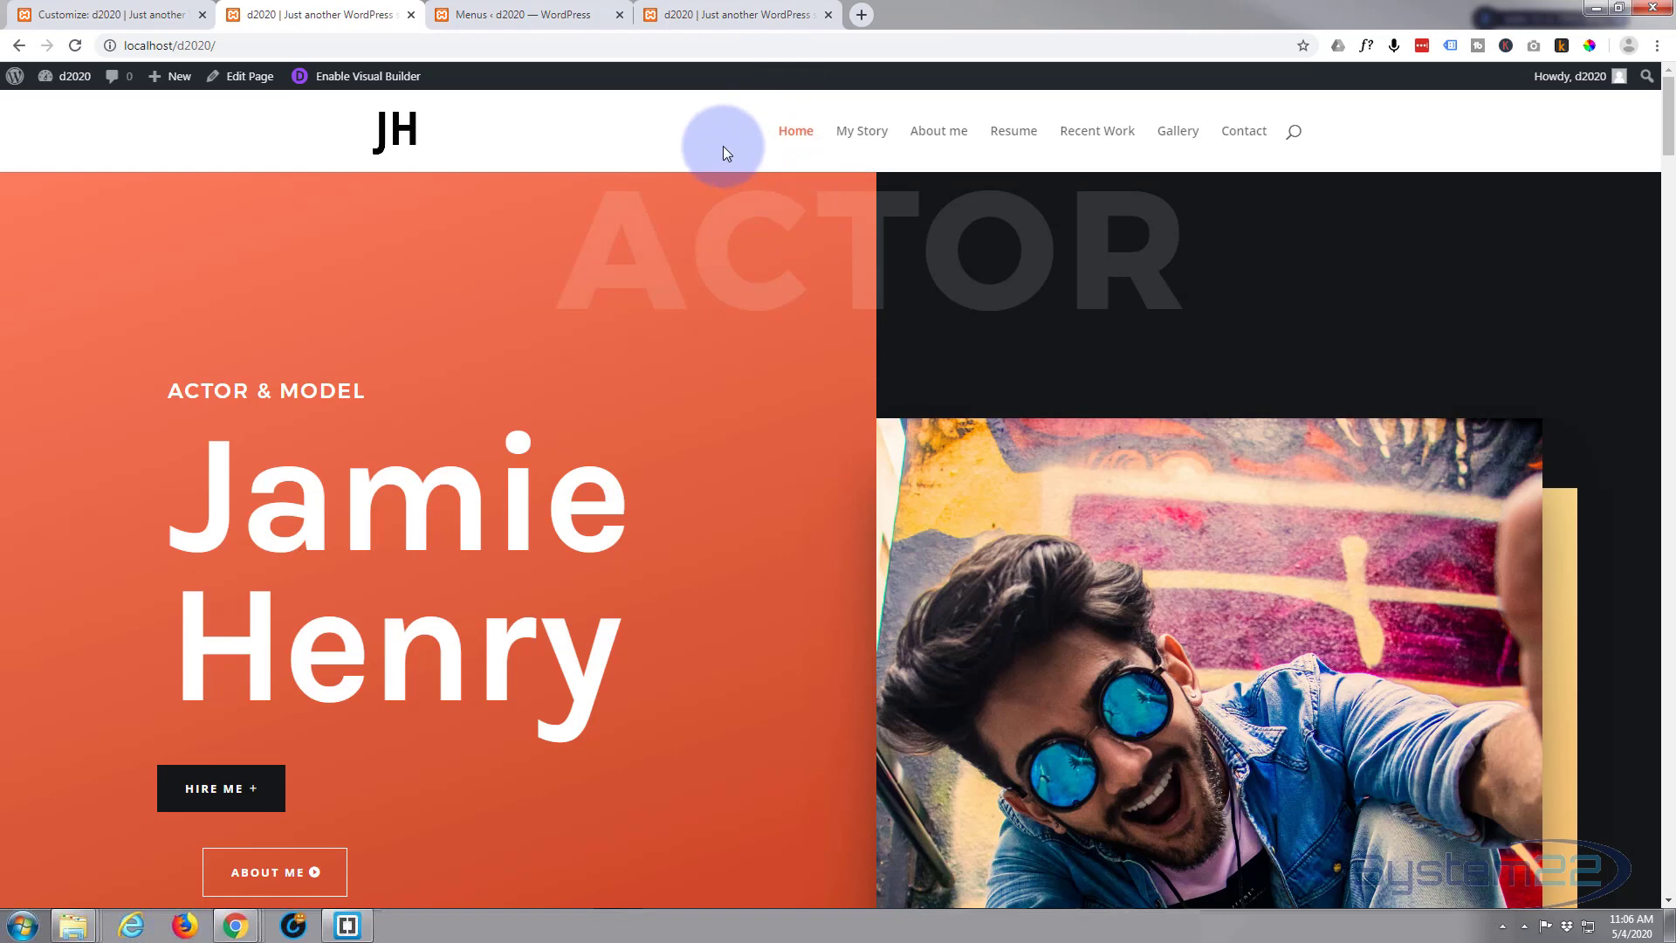
{"action": "scroll", "coordinate": [262, 580], "scroll_direction": "down", "scroll_amount": 2}
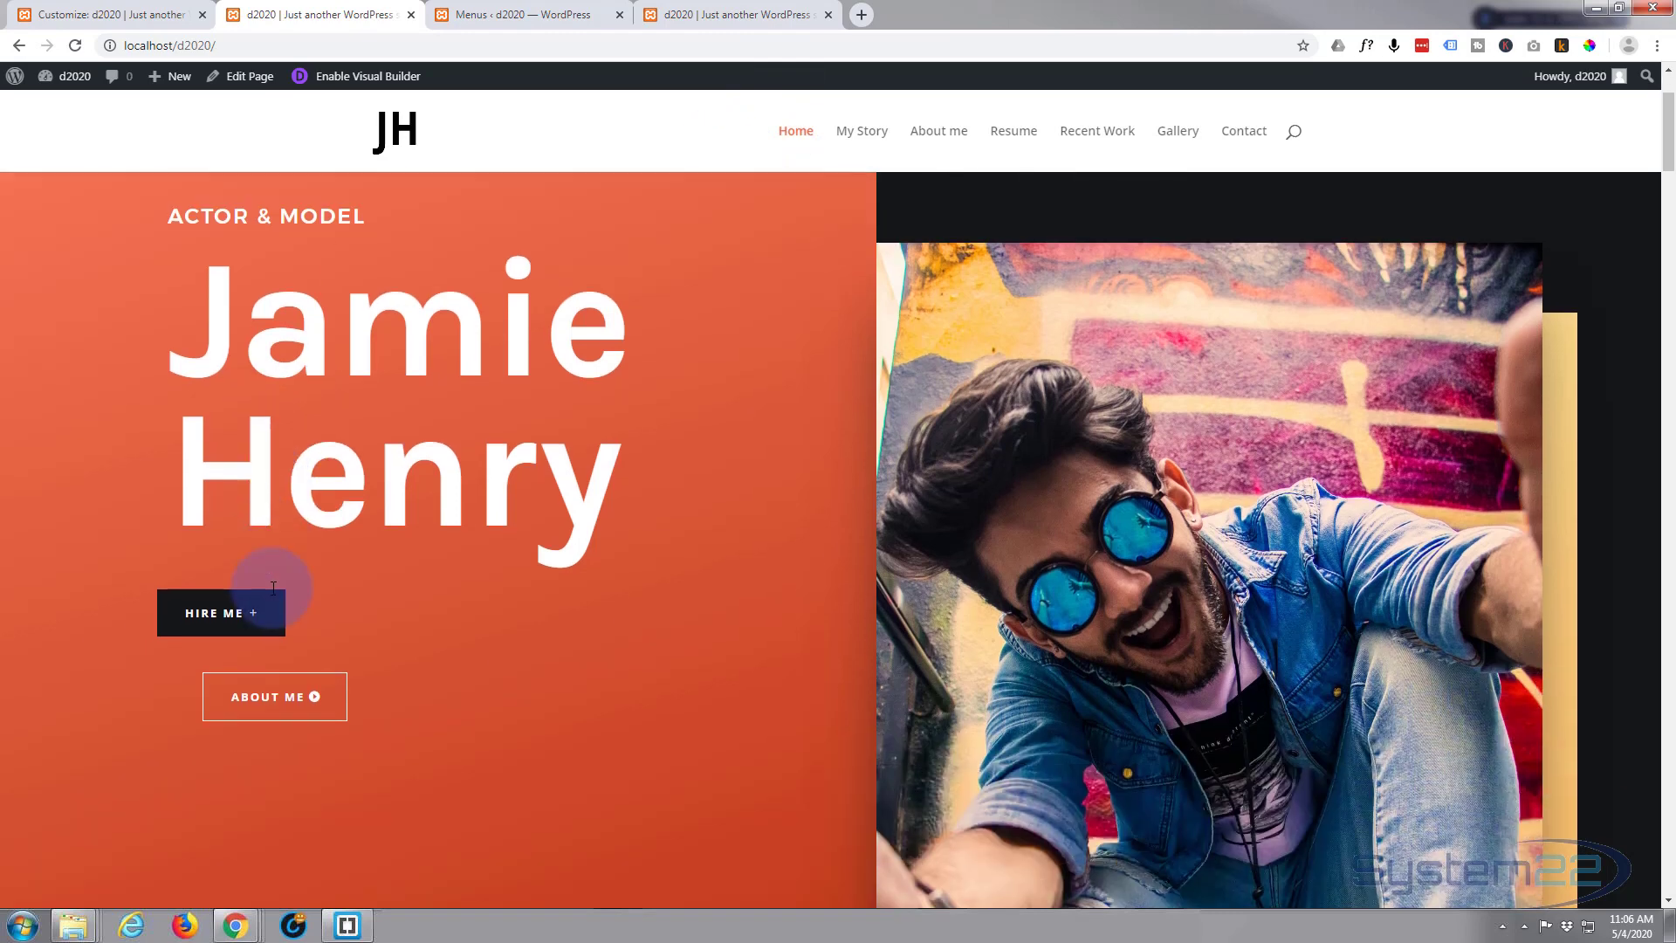
{"action": "scroll", "coordinate": [272, 596], "scroll_direction": "down", "scroll_amount": 1}
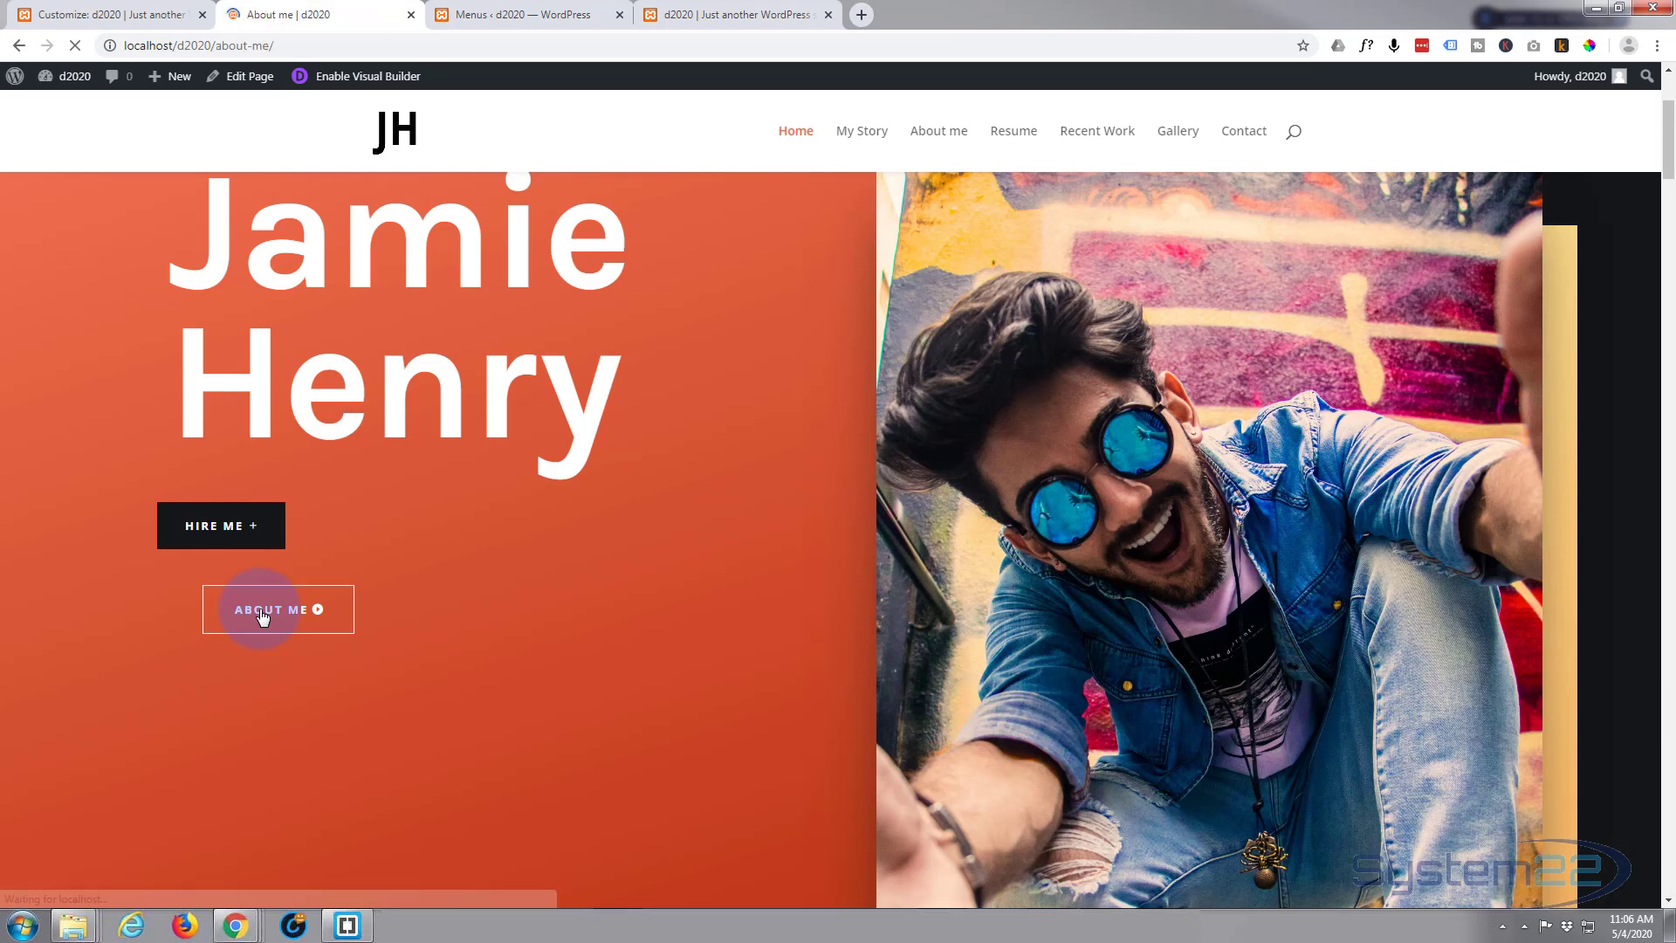
{"action": "scroll", "coordinate": [232, 598], "scroll_direction": "down", "scroll_amount": 2}
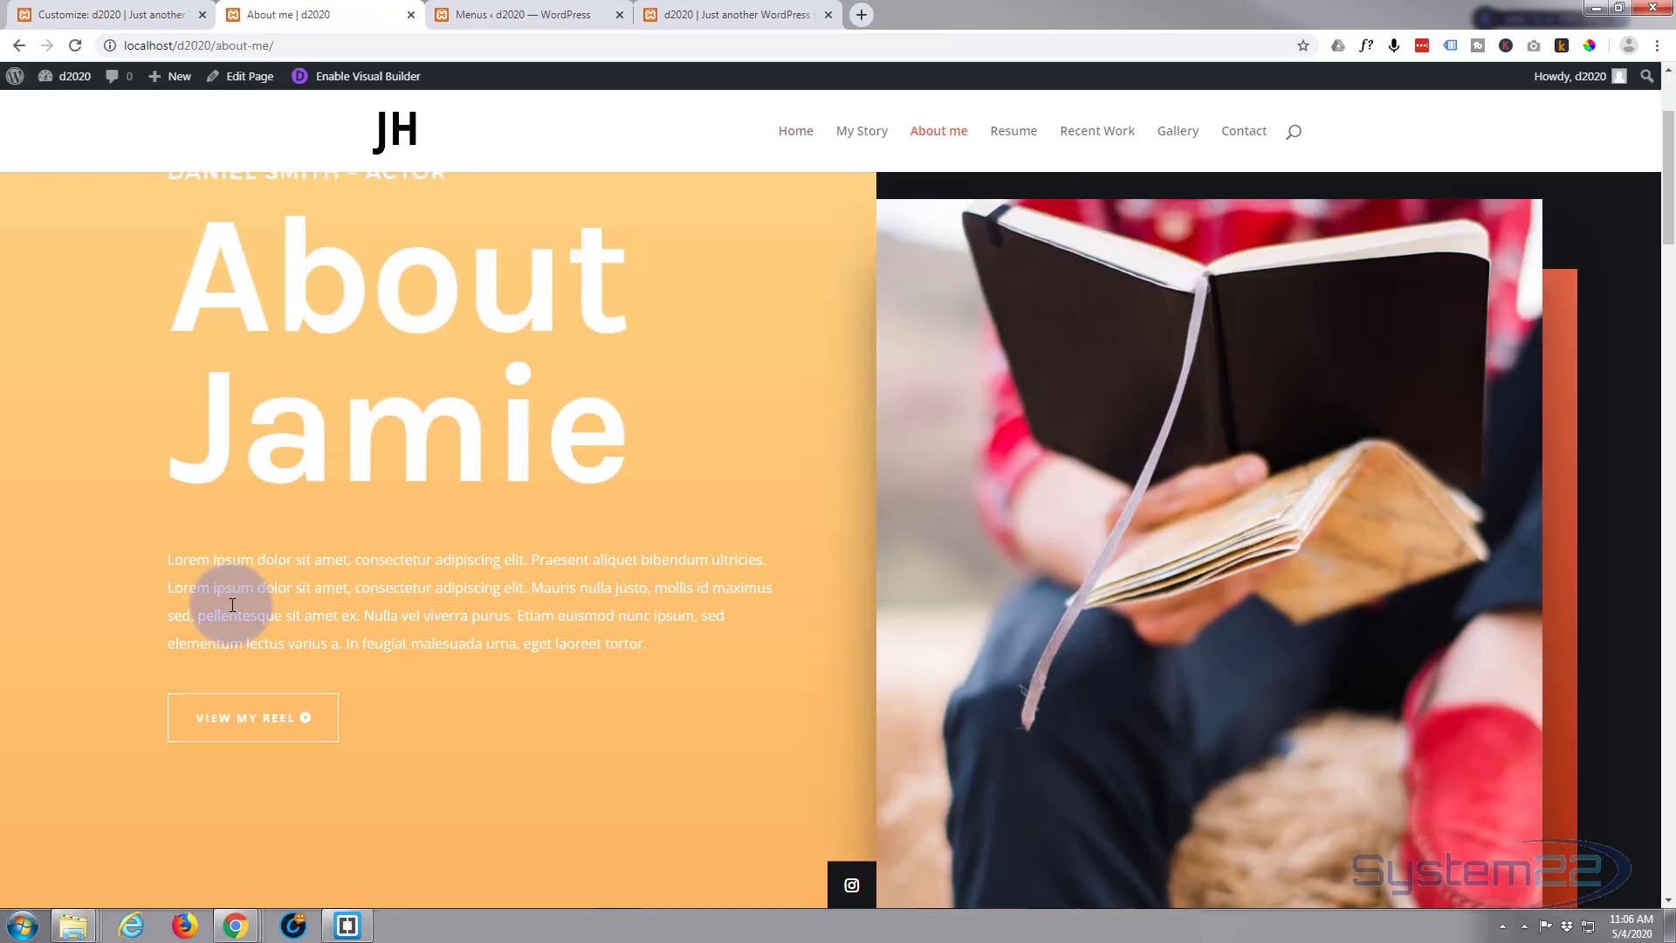
{"action": "scroll", "coordinate": [231, 602], "scroll_direction": "up", "scroll_amount": 2}
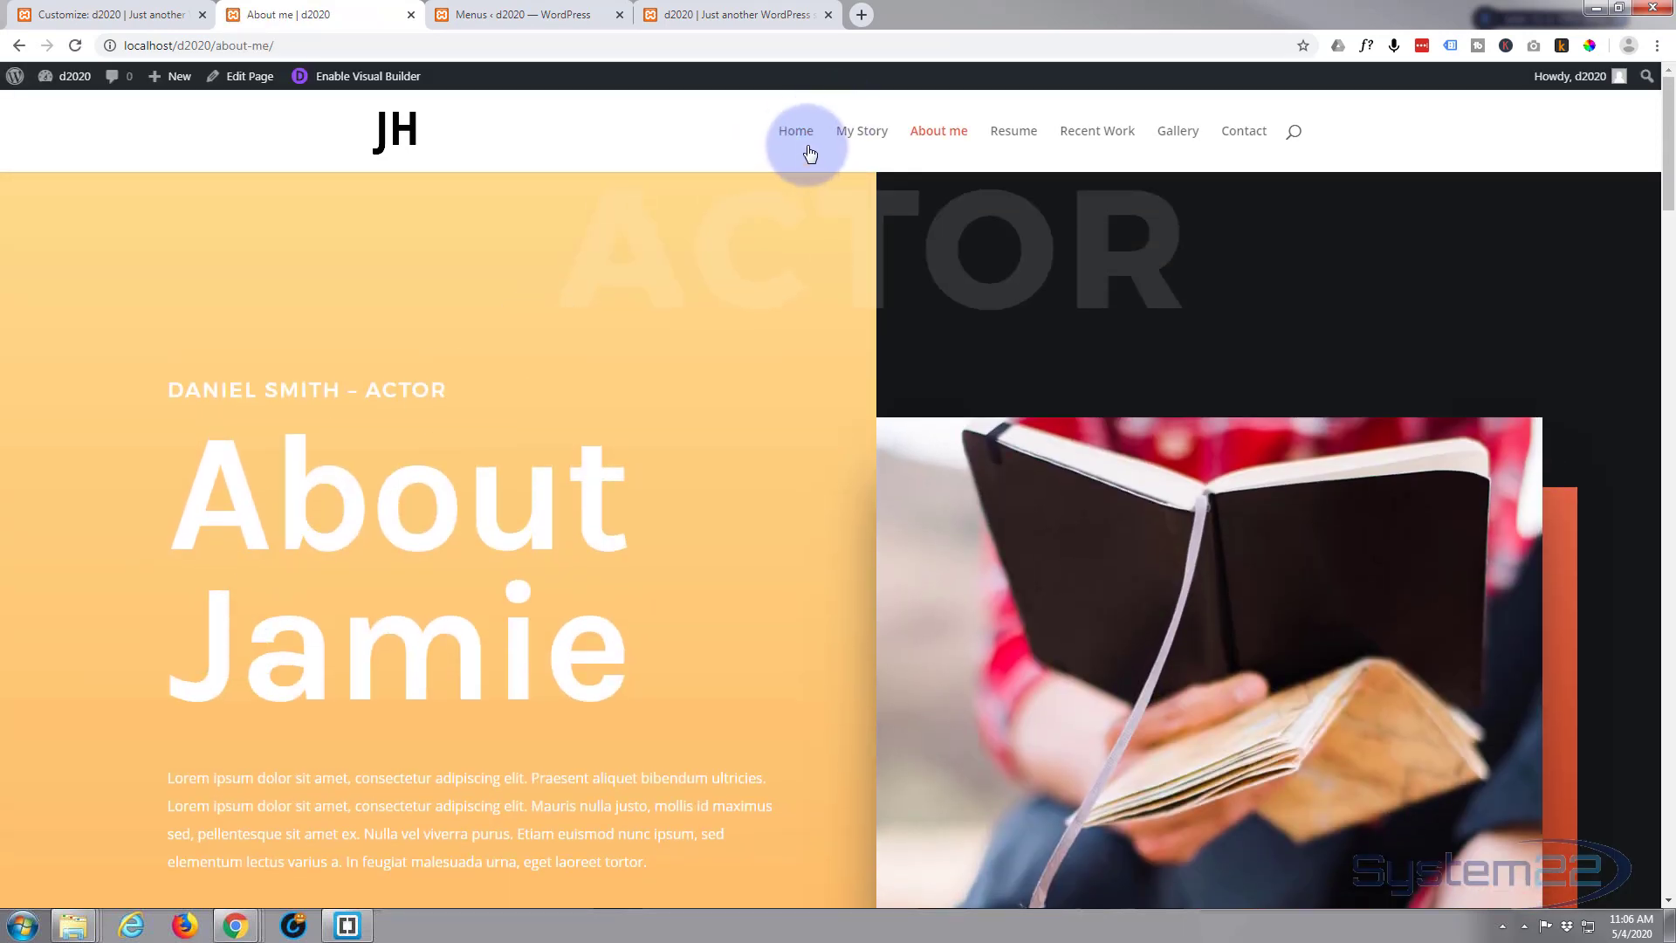
Go back Home, then jump through the My Story, Resume and Recent Work sections
{"action": "left_click", "coordinate": [790, 140]}
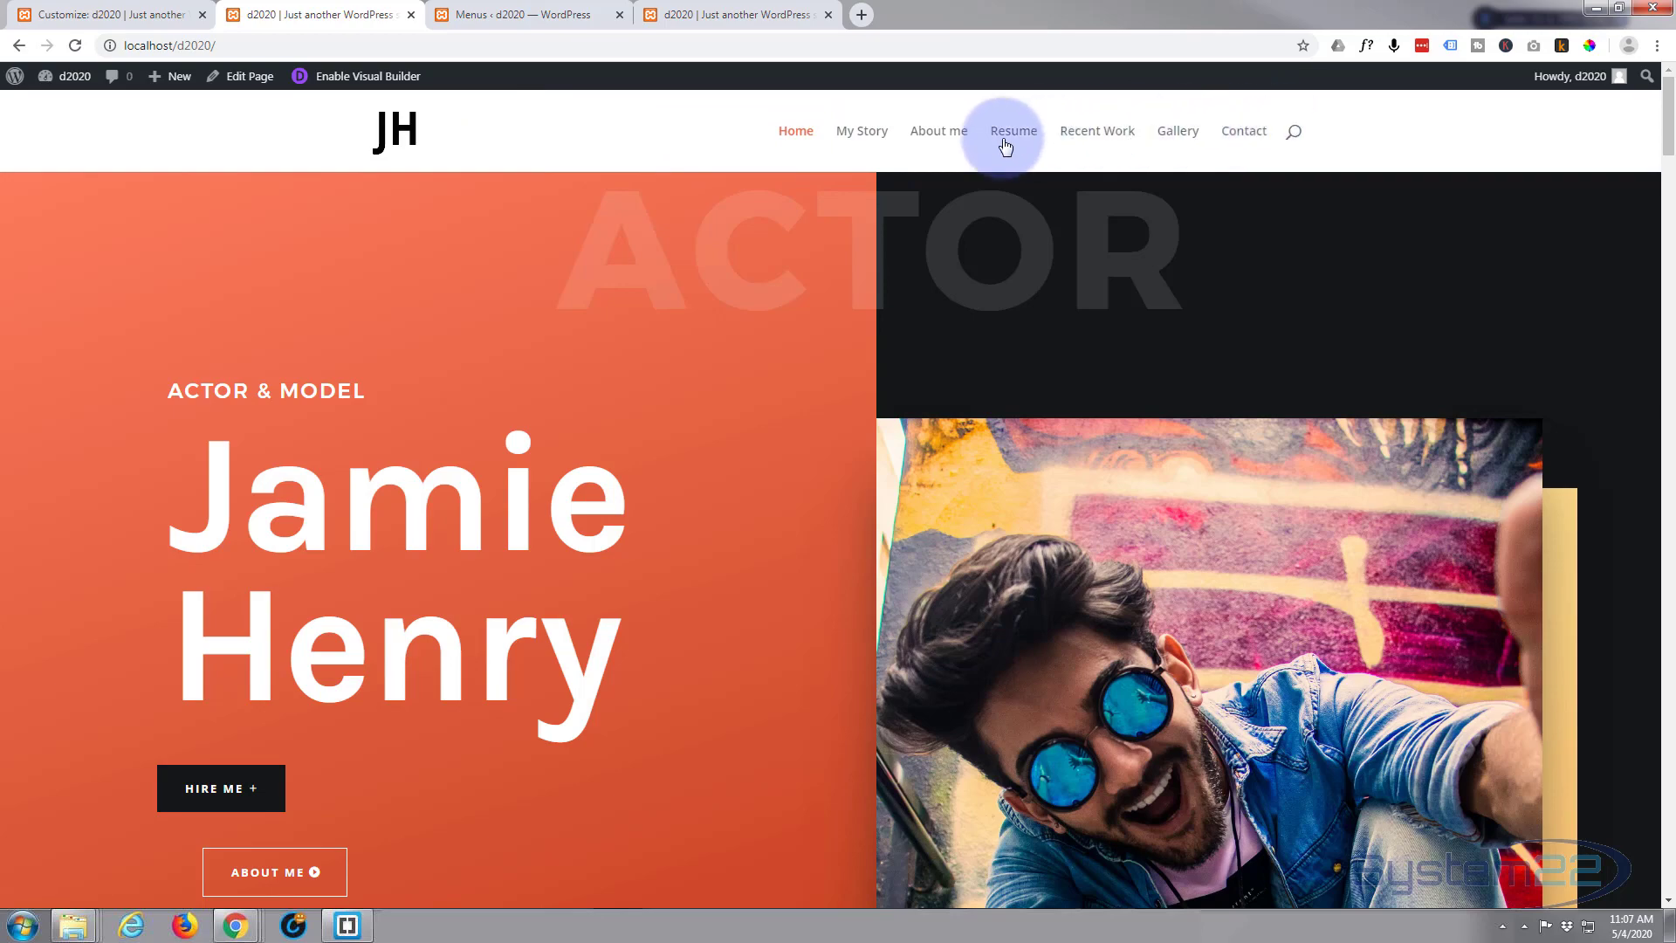
{"action": "left_click", "coordinate": [859, 132]}
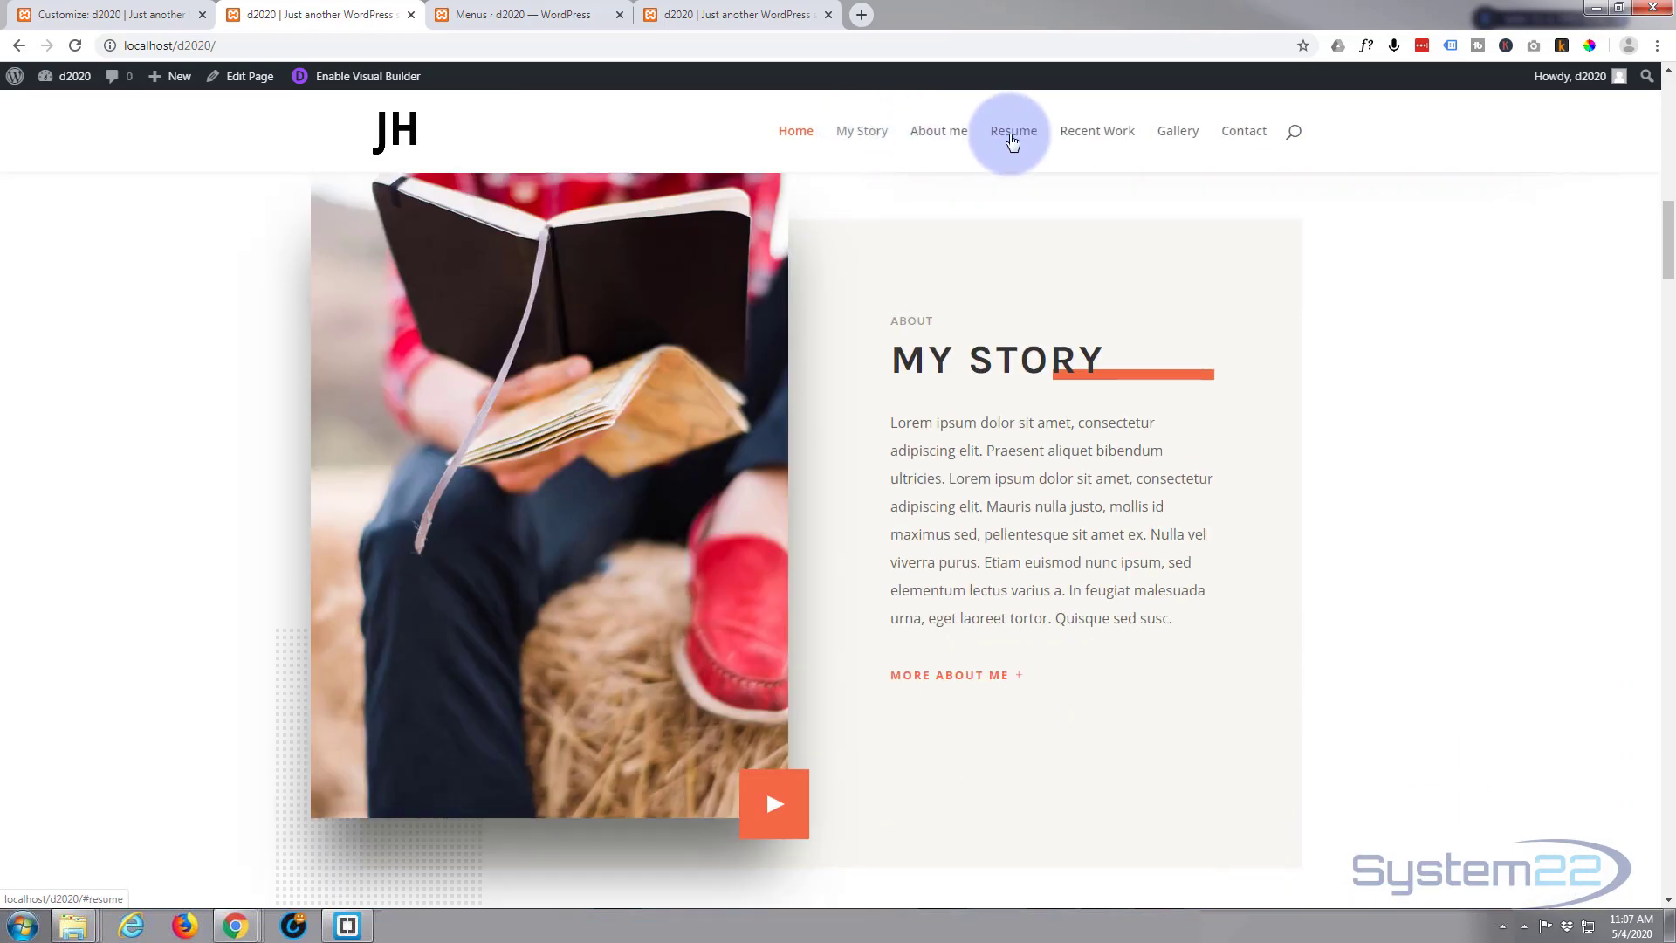
{"action": "left_click", "coordinate": [1021, 135]}
{"action": "left_click", "coordinate": [1097, 135]}
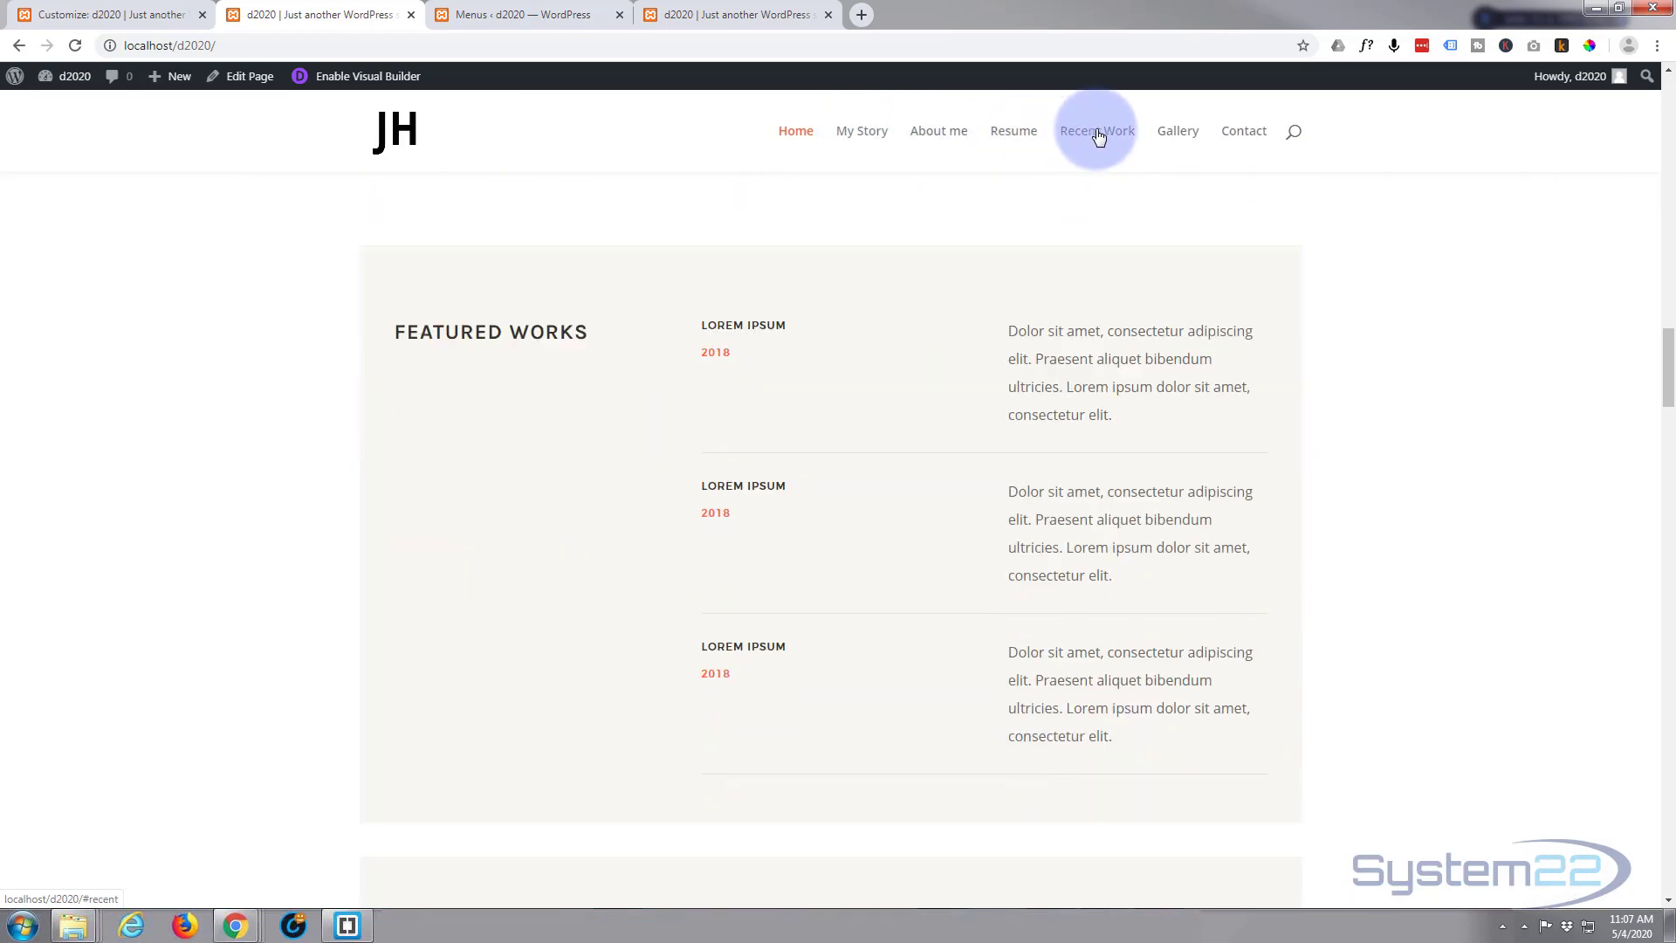